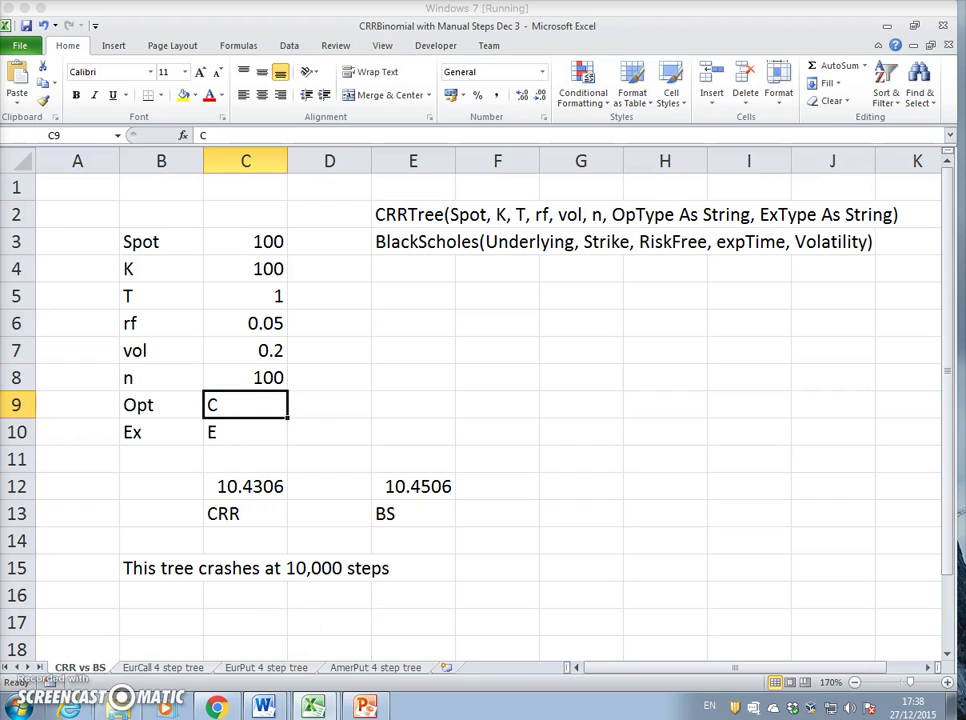
Step: Label cell E5 'Volopta', then check the CRRTree formula in C12
left_click(410, 291)
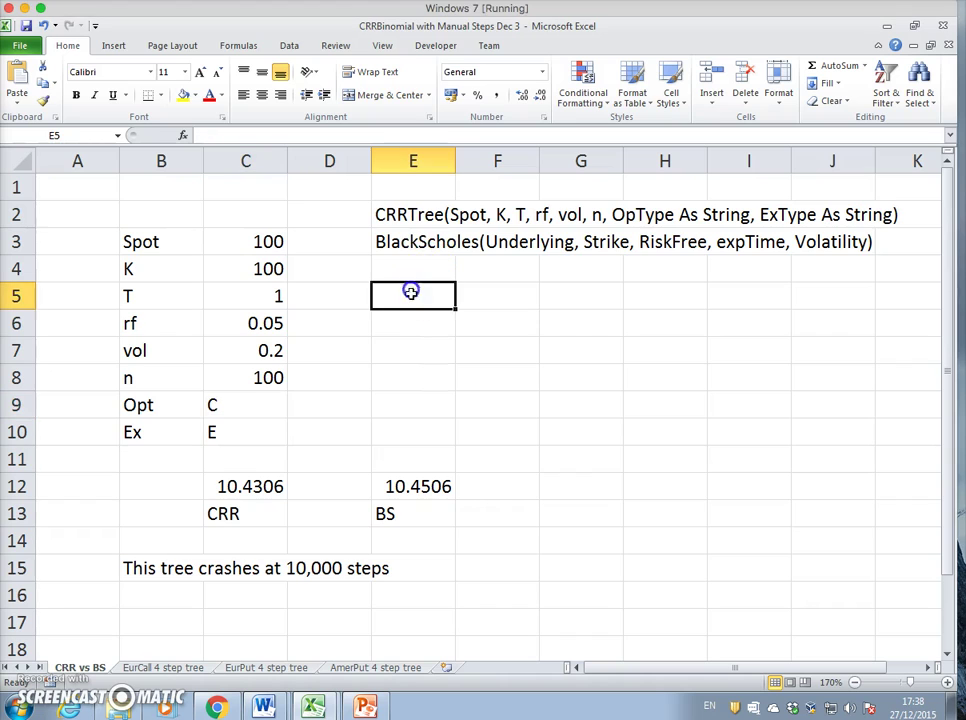
type("Volo")
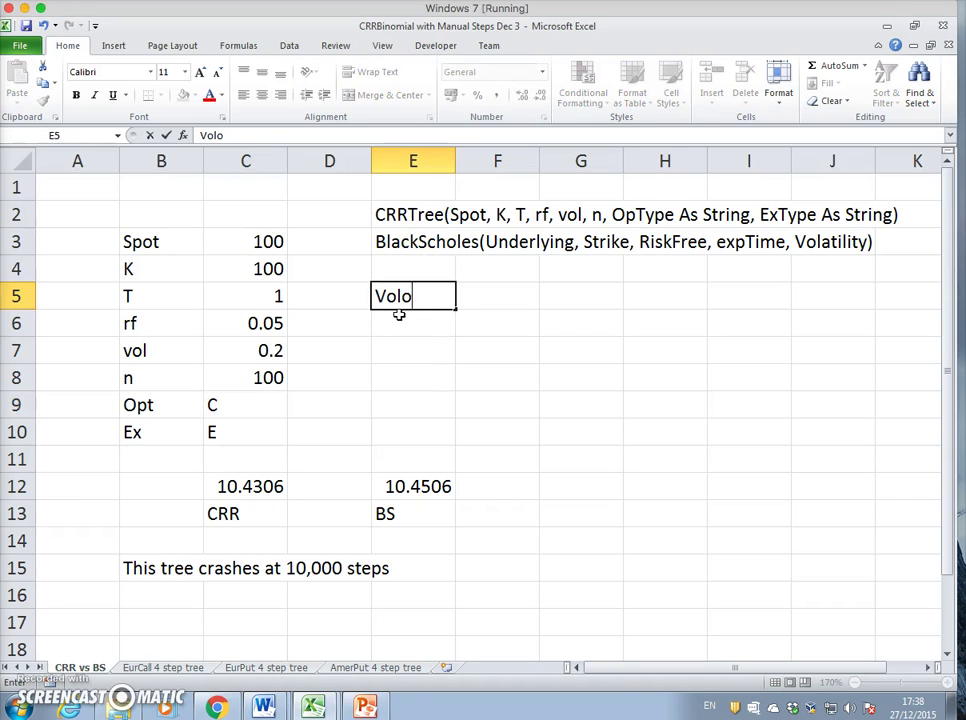
key("Return")
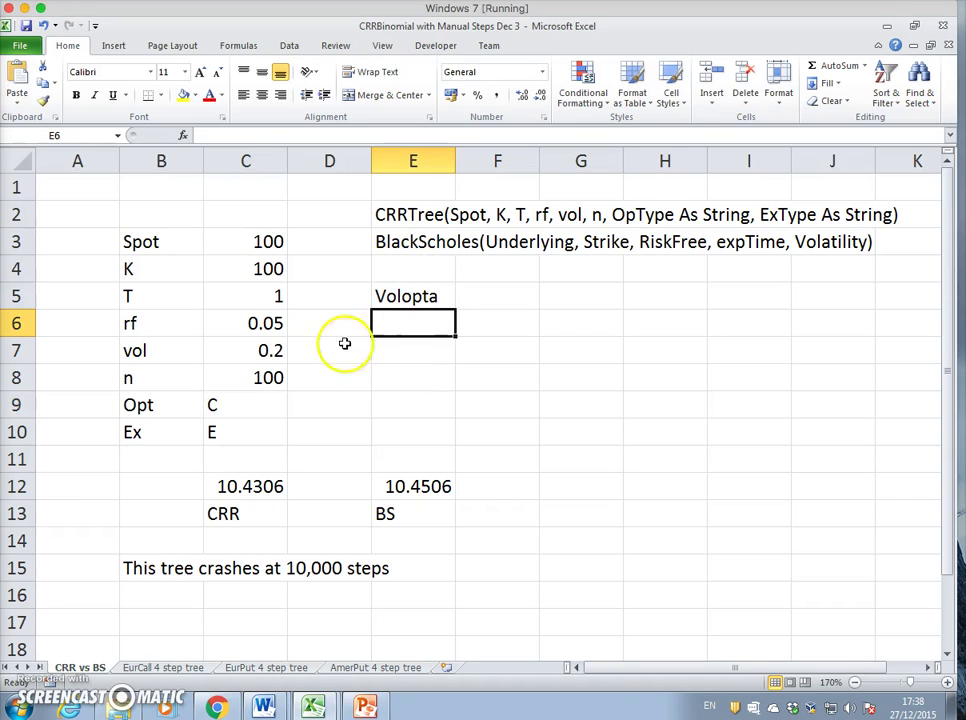
left_click(249, 485)
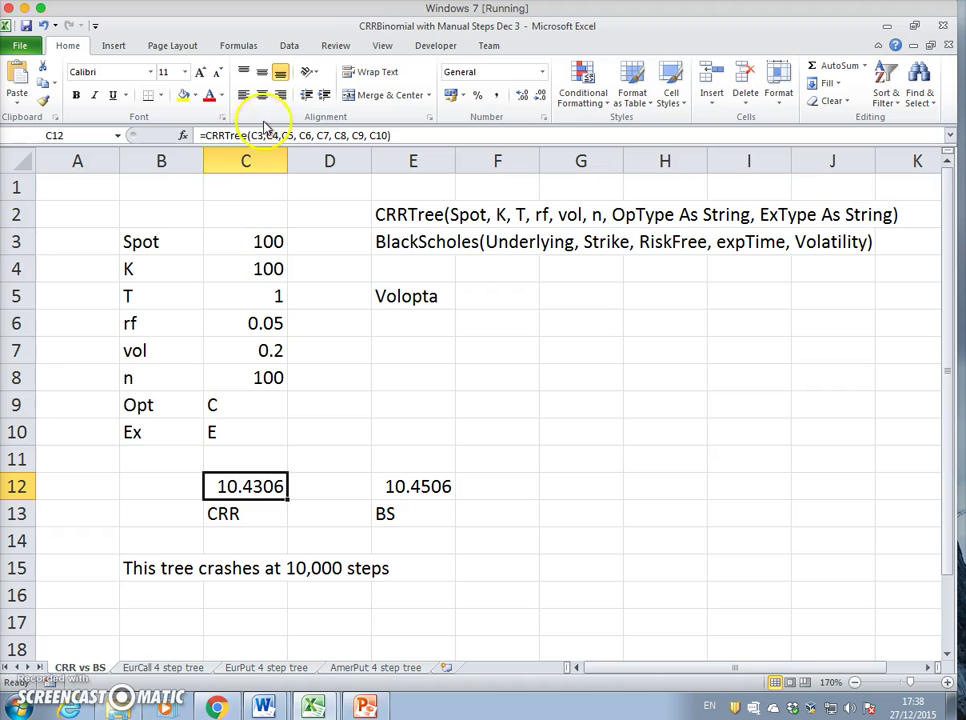
left_click(437, 47)
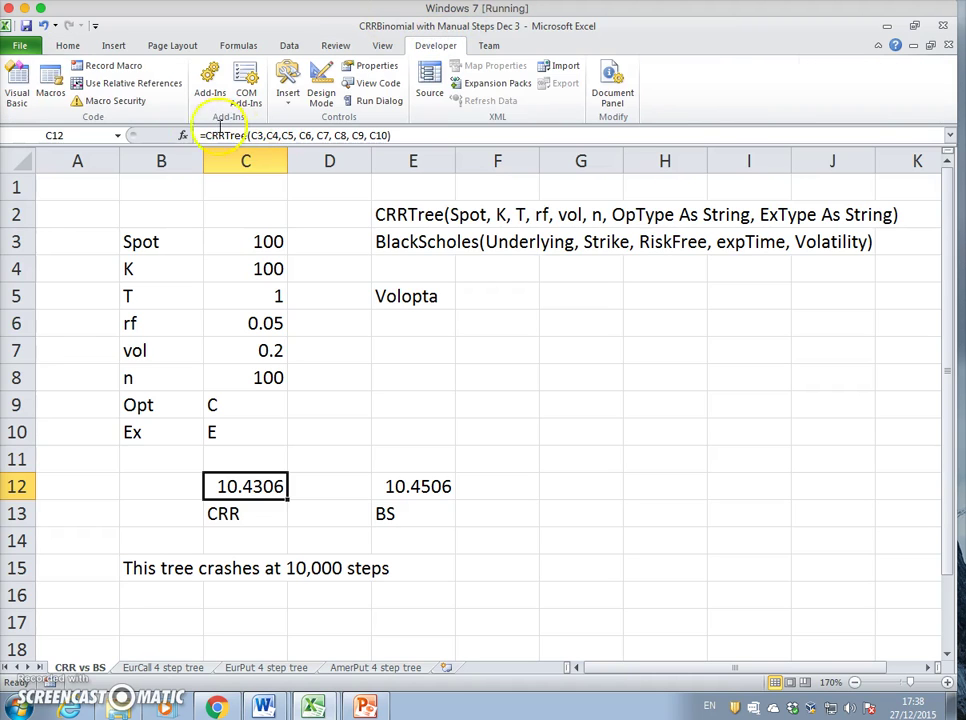
left_click(20, 88)
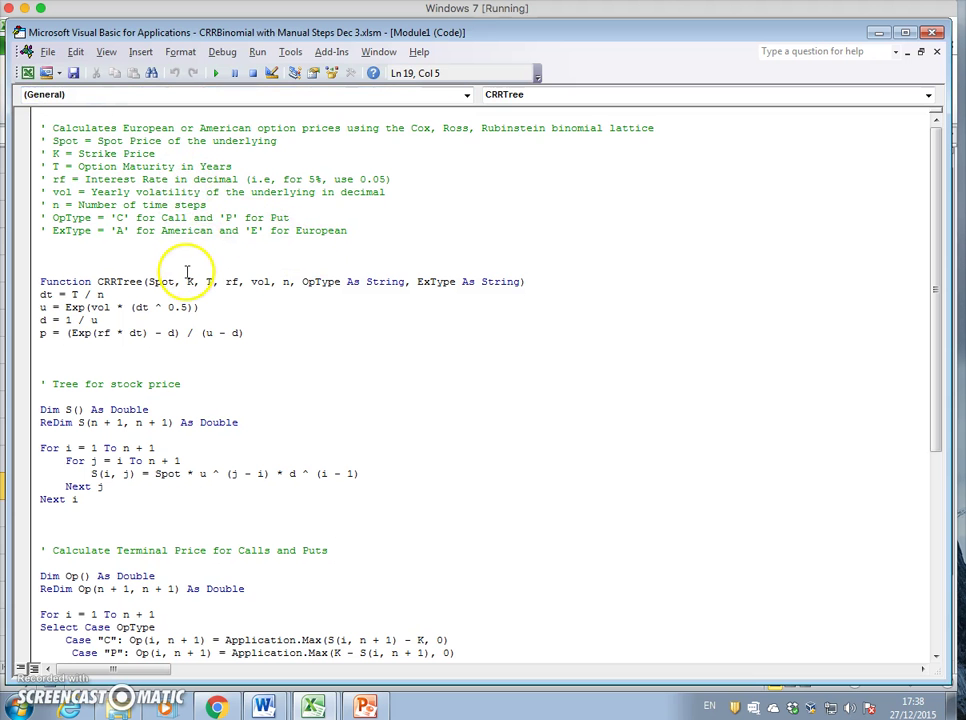
scroll(187, 272, "down", 3)
scroll(188, 273, "down", 2)
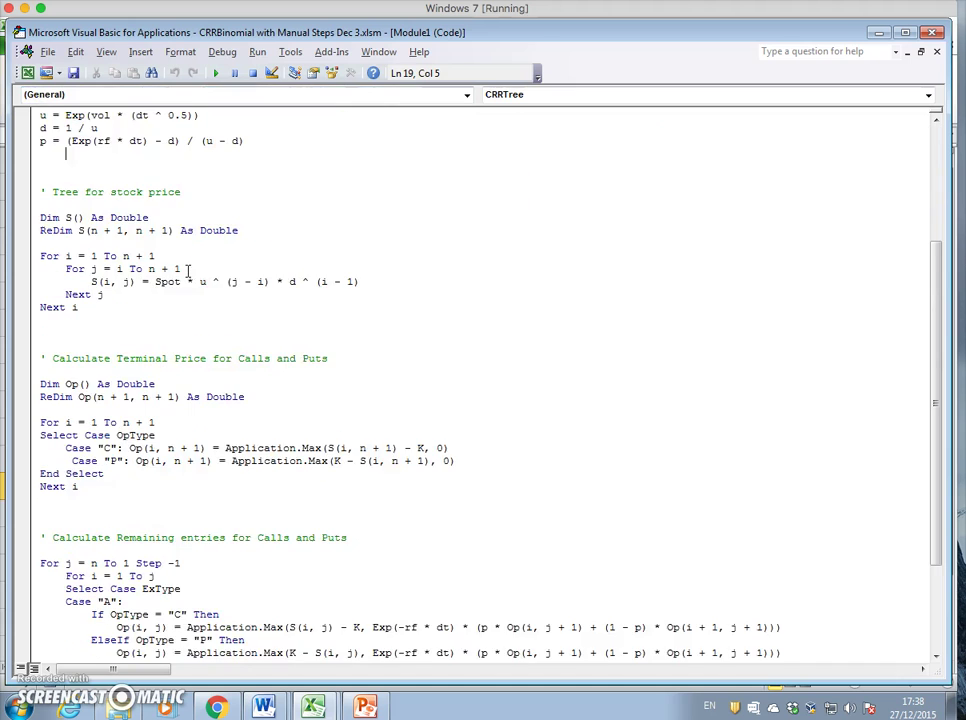
scroll(190, 272, "up", 4)
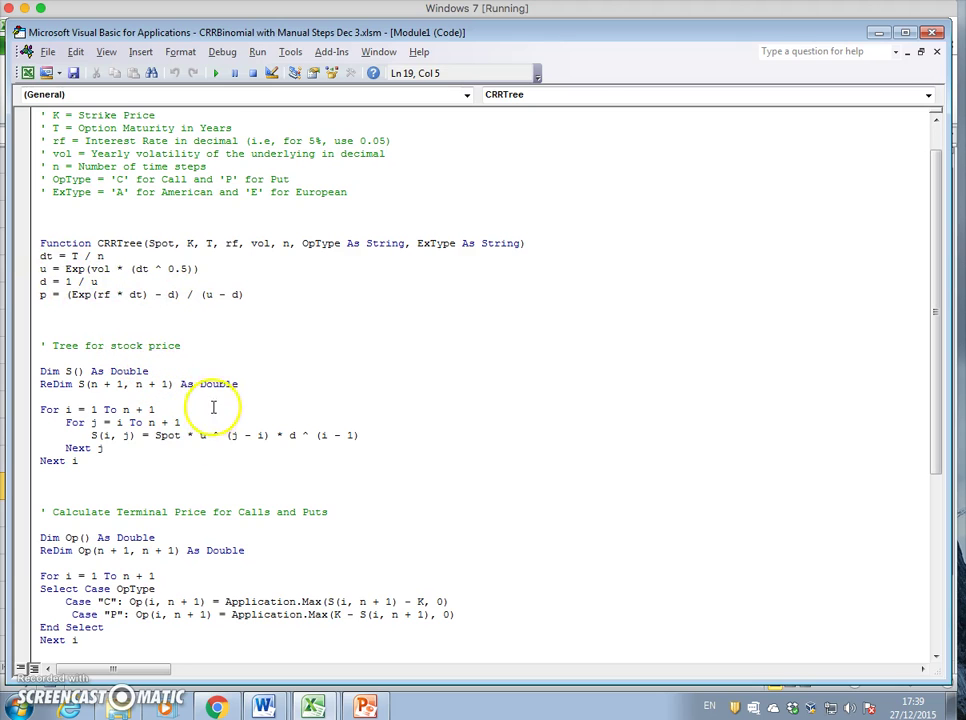
scroll(230, 395, "down", 2)
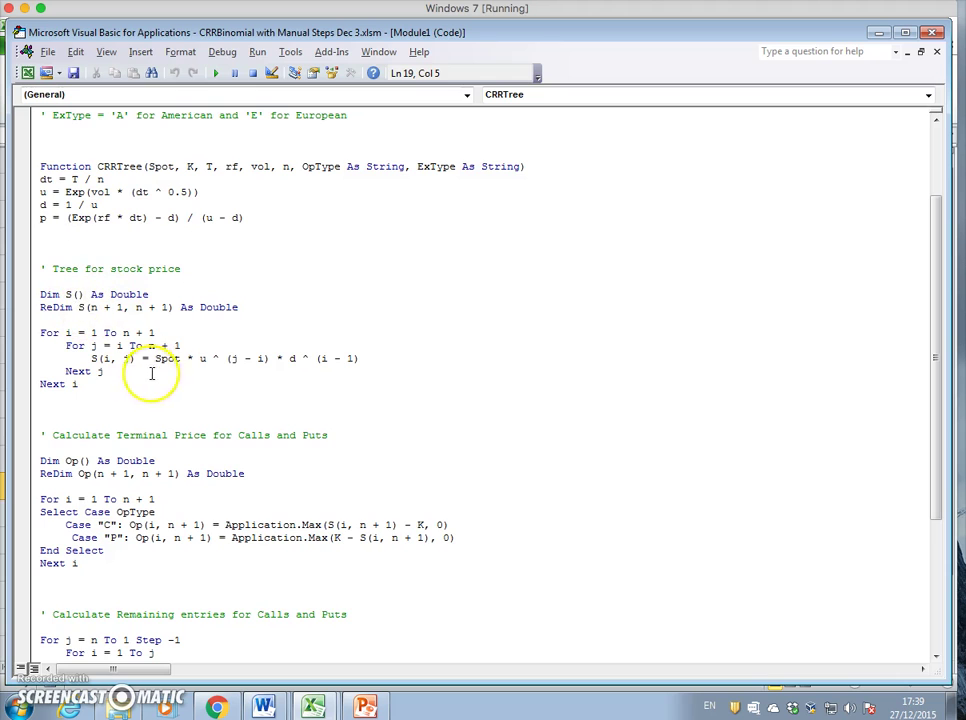
scroll(160, 371, "down", 3)
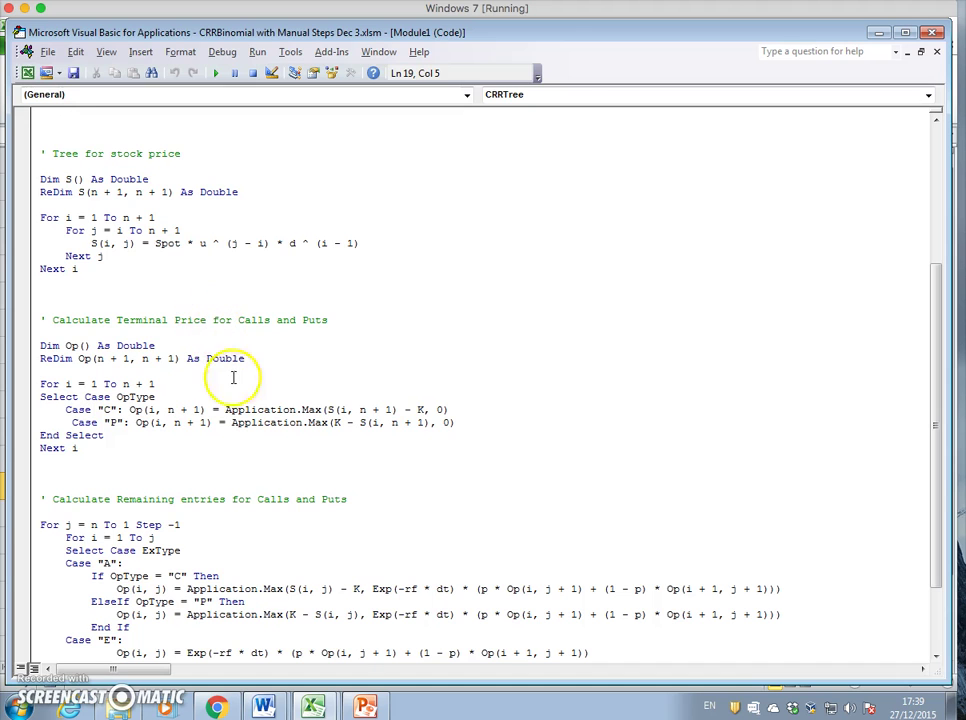
scroll(233, 375, "down", 3)
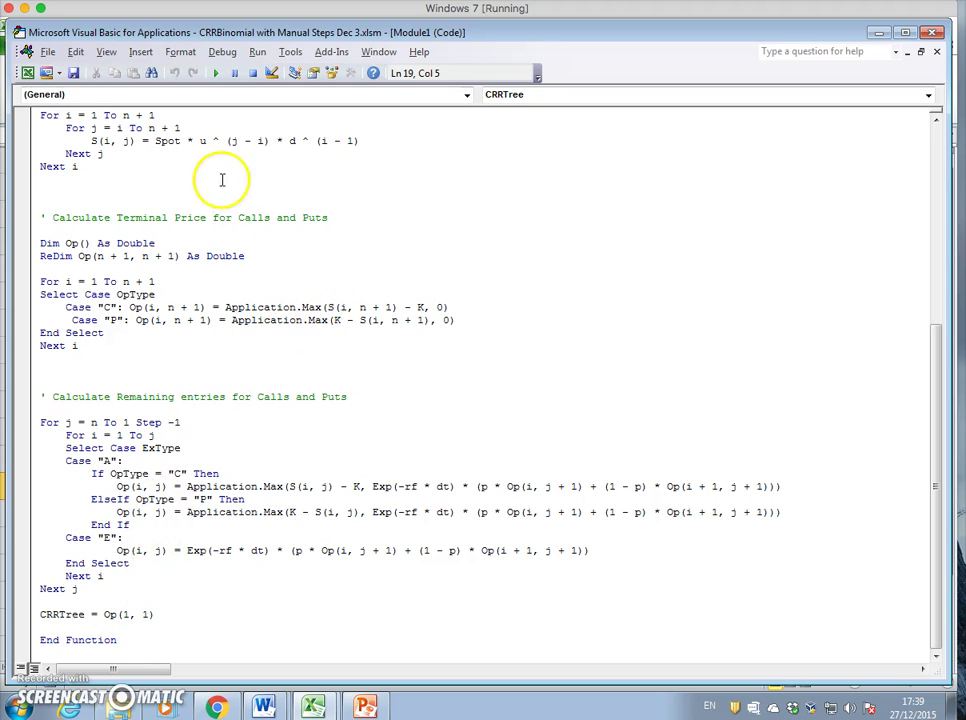
scroll(218, 200, "up", 9)
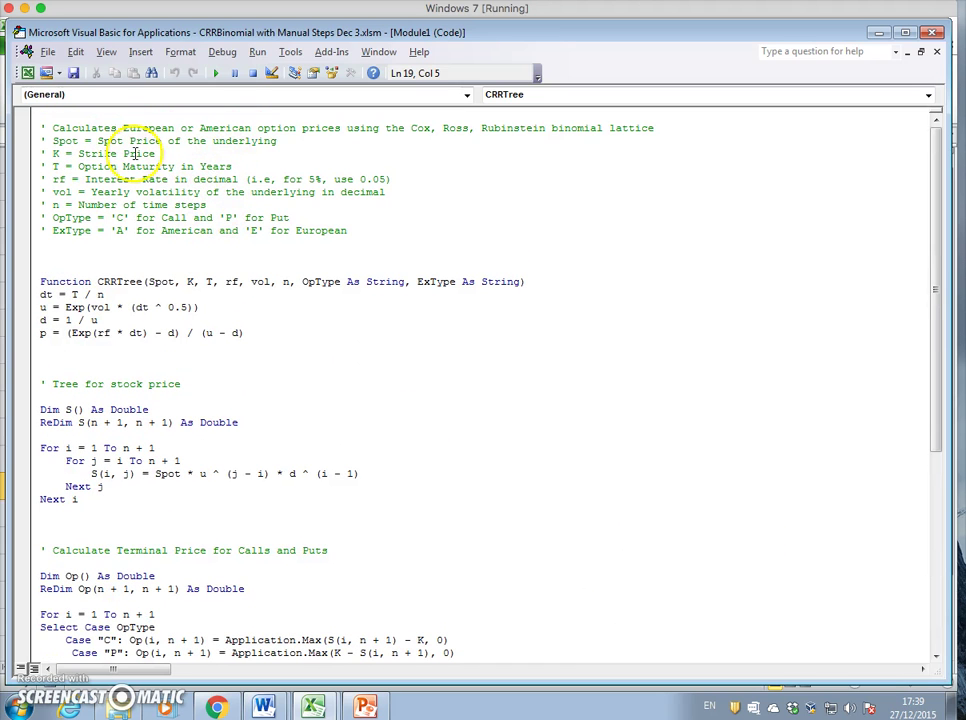
left_click(24, 74)
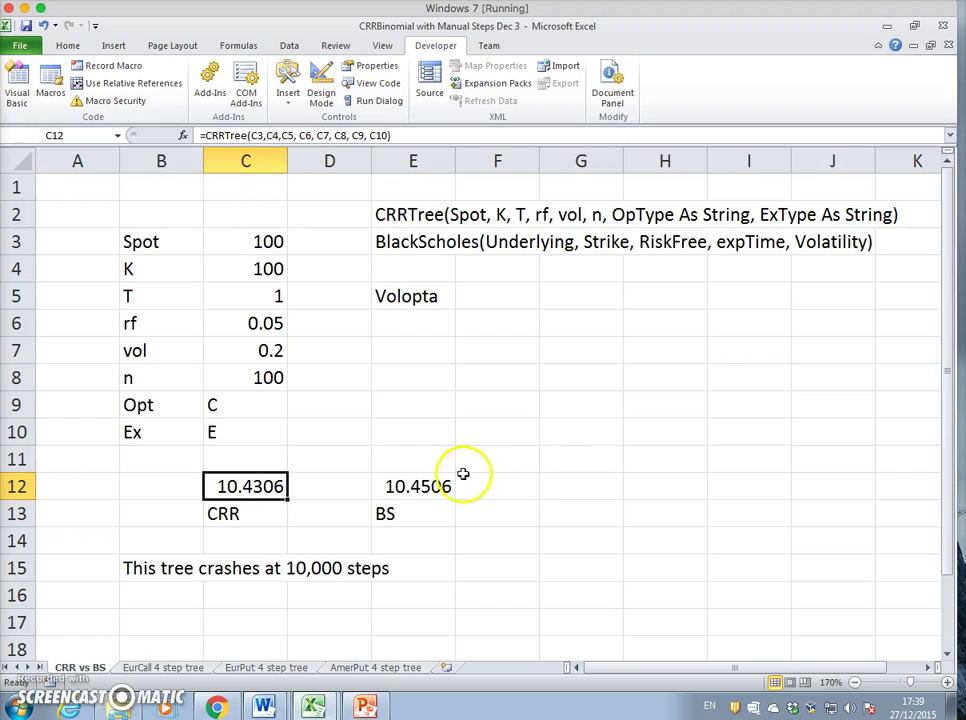
Step: Set n in C8 to 1000, then compare the C12 CRRTree and E12 BlackScholes results
left_click(415, 294)
left_click(570, 455)
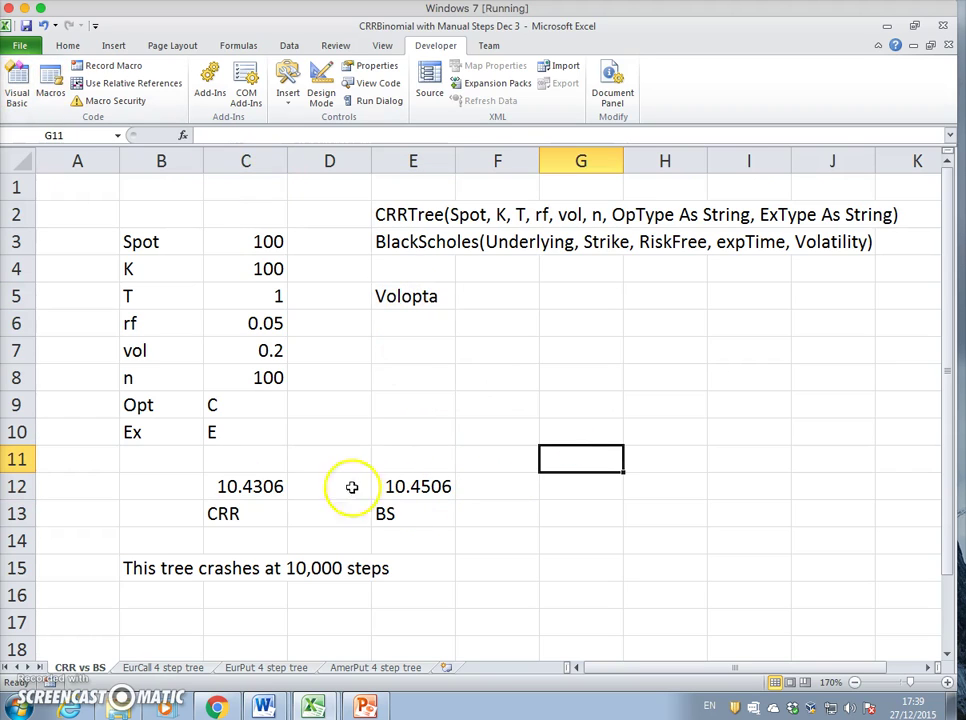
left_click(250, 376)
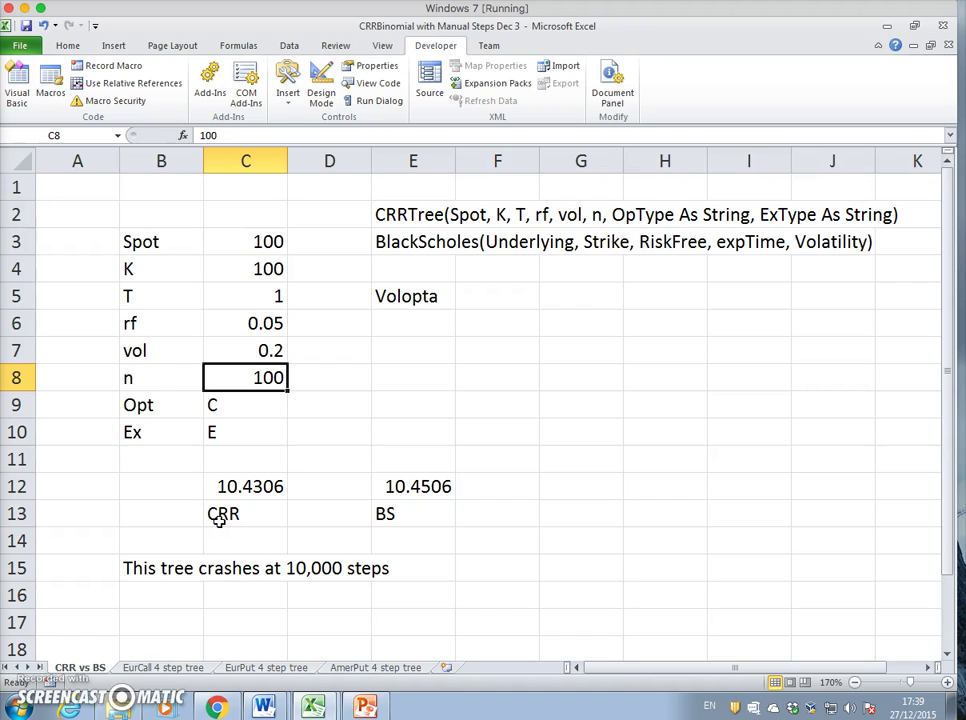
type("1")
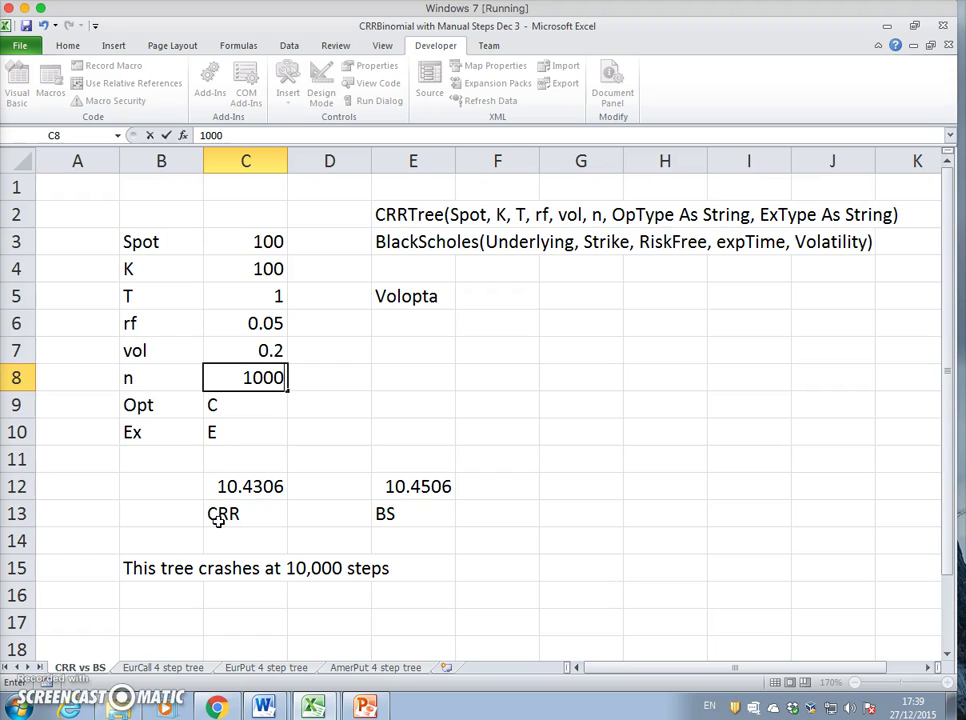
key("Return")
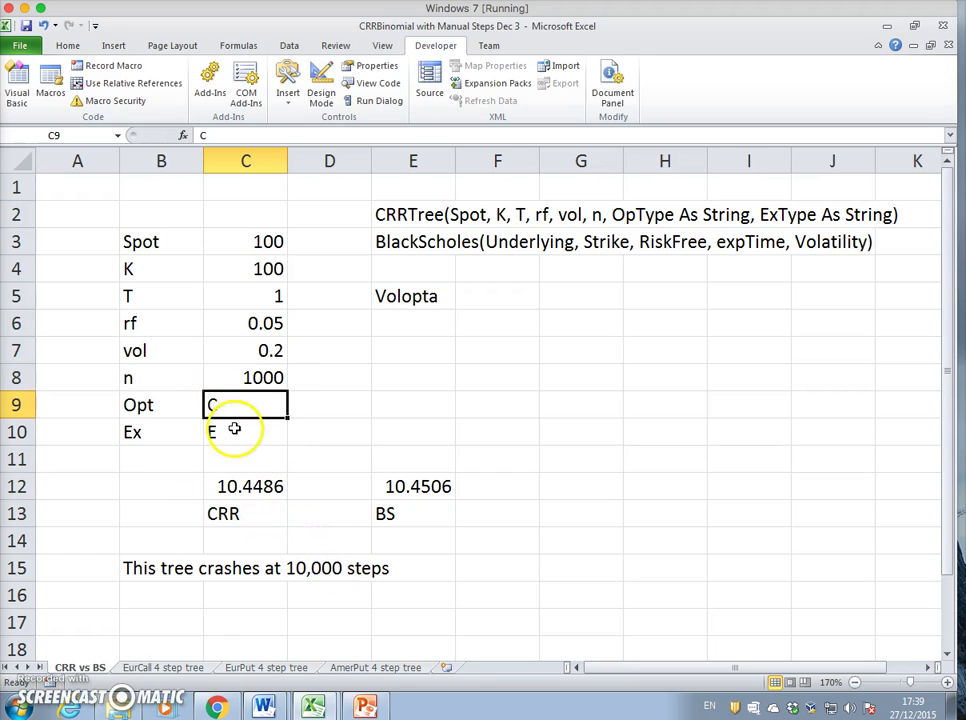
left_click(259, 489)
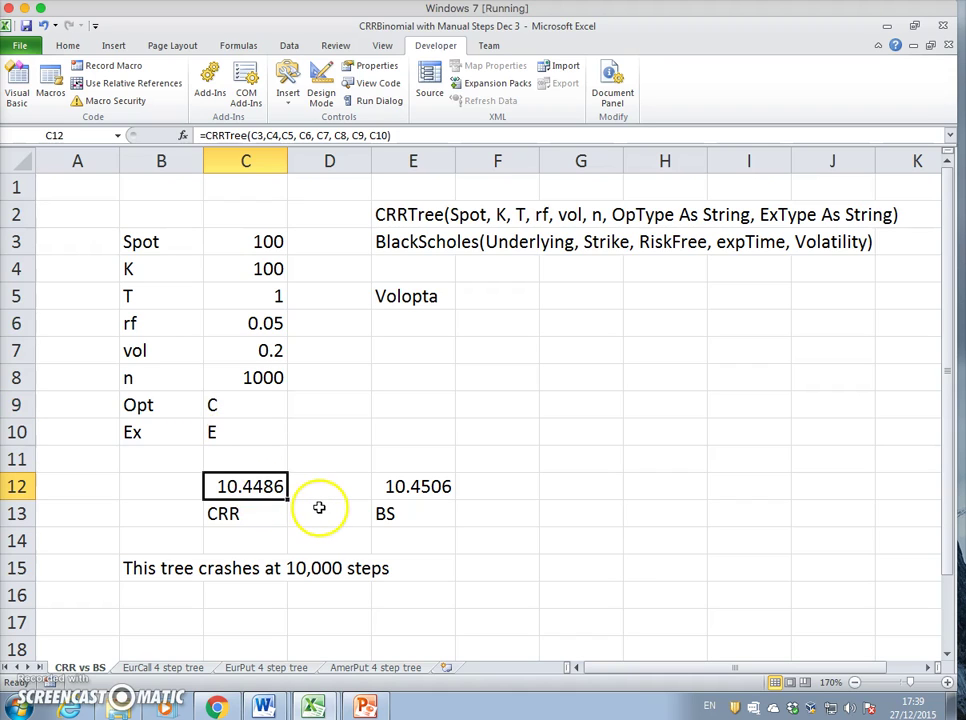
left_click(437, 486)
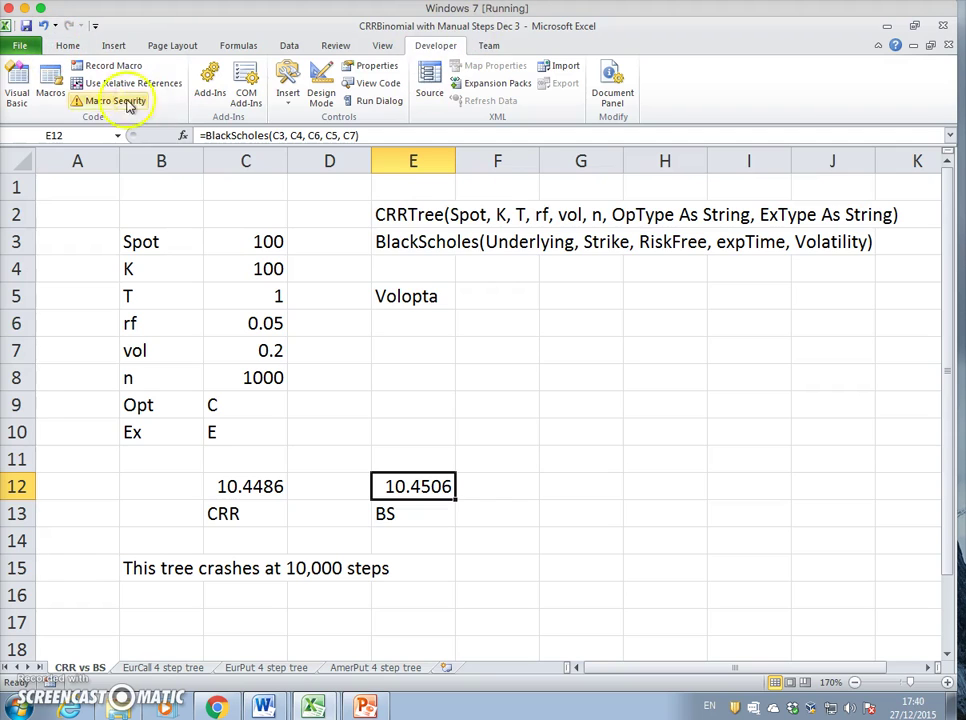
left_click(14, 82)
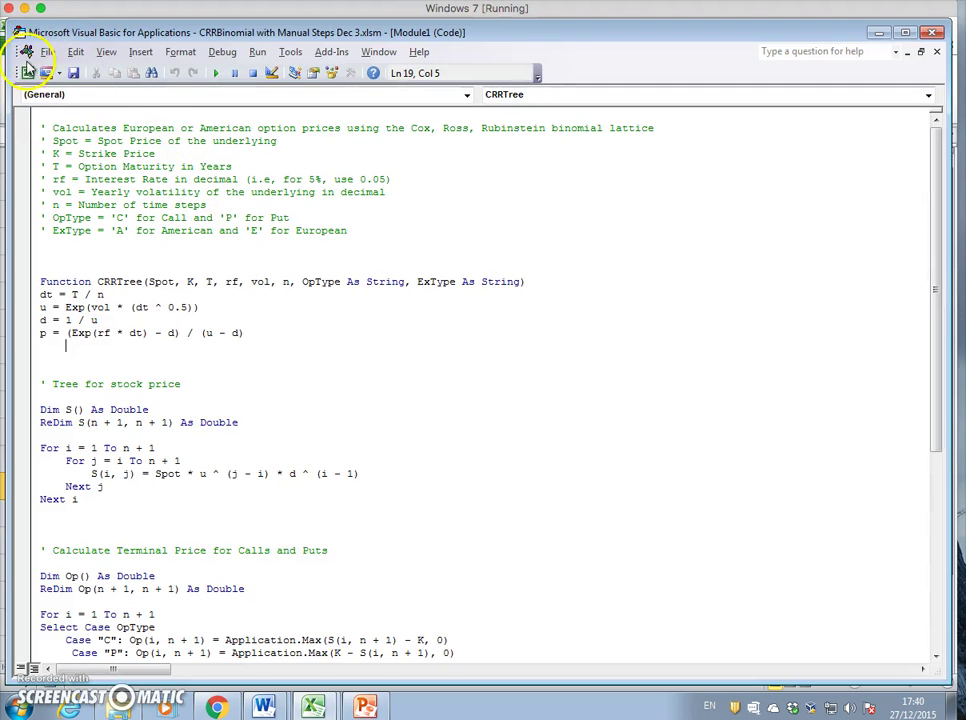
left_click(106, 52)
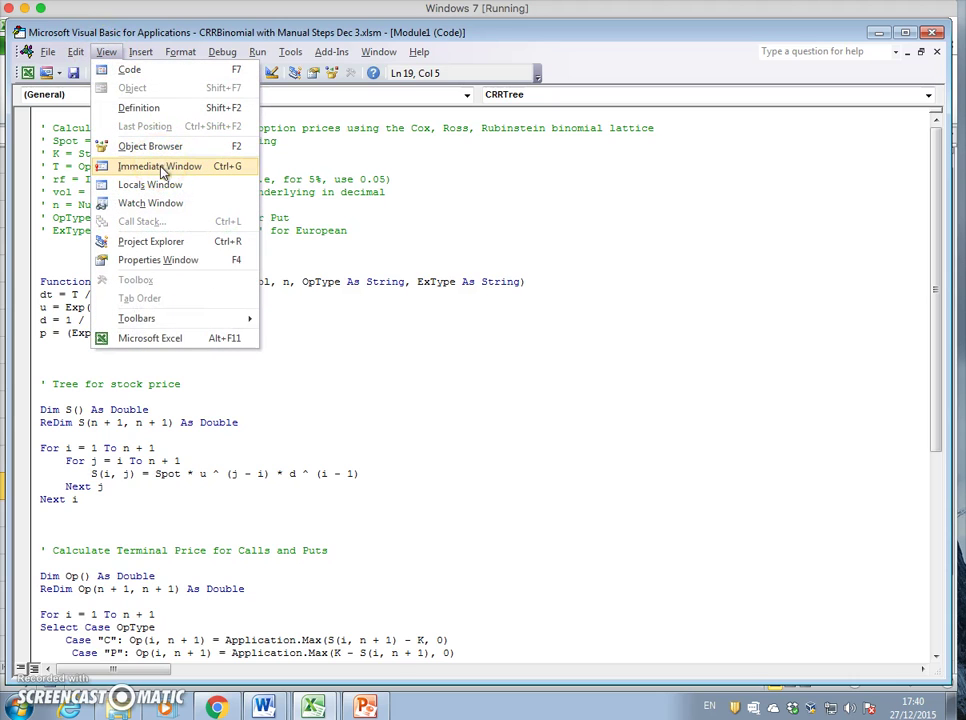
left_click(151, 241)
double_click(92, 256)
left_click(299, 179)
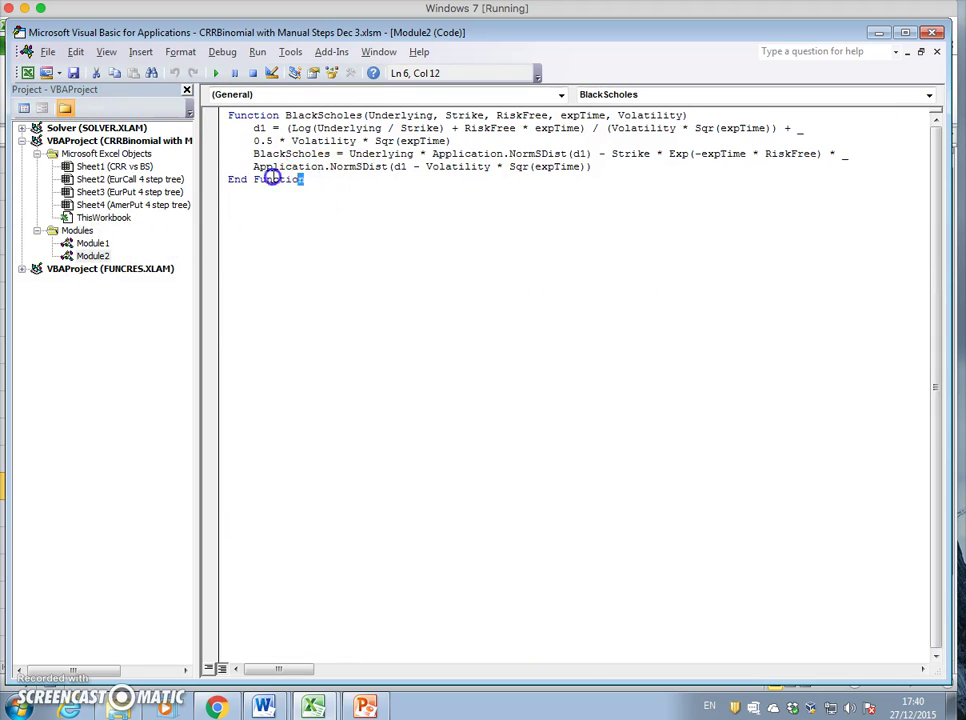
left_click_drag(272, 178, 213, 115)
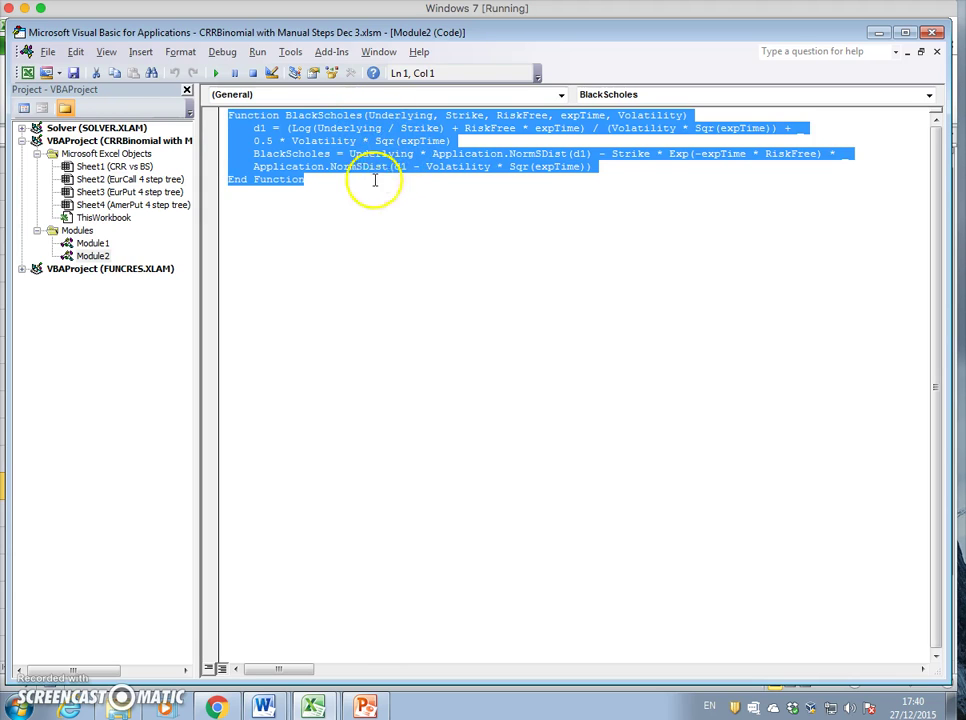
left_click(27, 74)
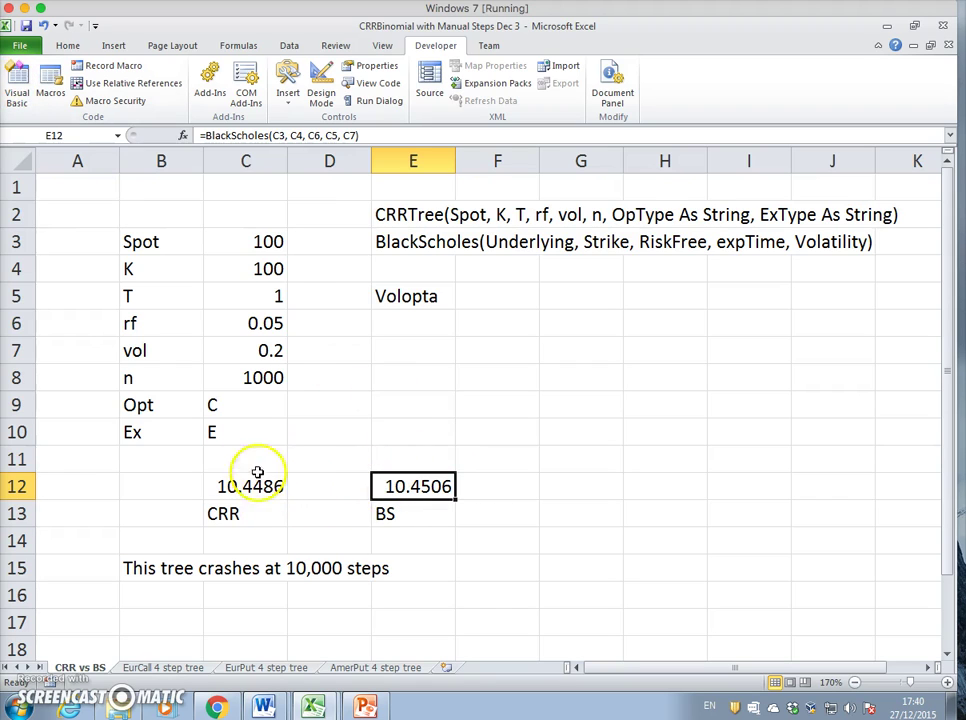
Step: Enter 5 in C8, recheck the C12 CRRTree result, then switch to the EurCall 4 step tree sheet
left_click(252, 381)
type("5")
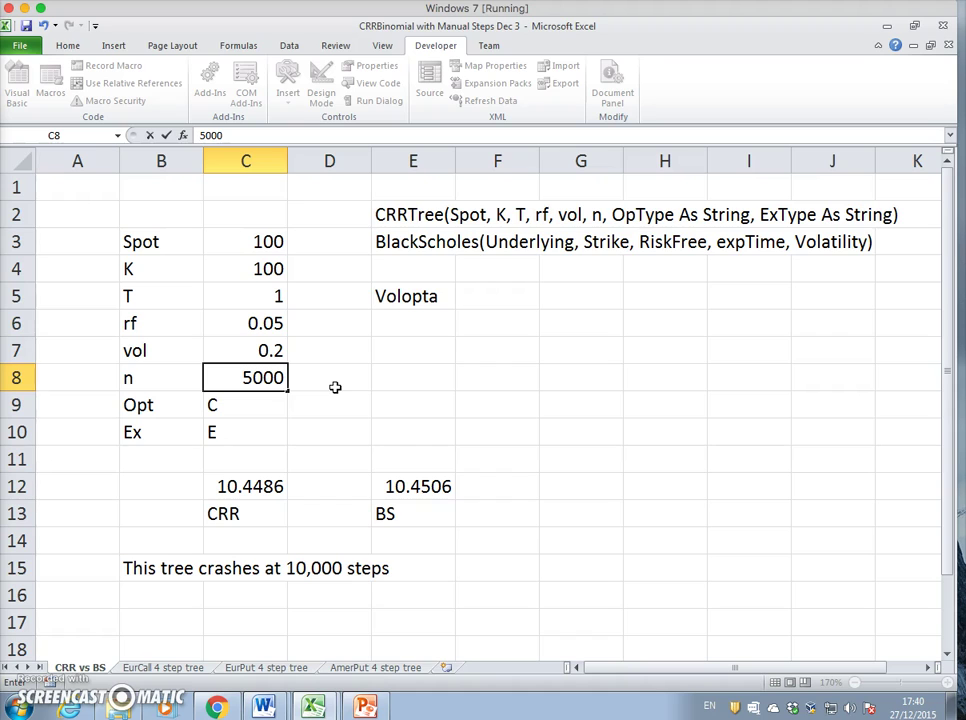
left_click(257, 493)
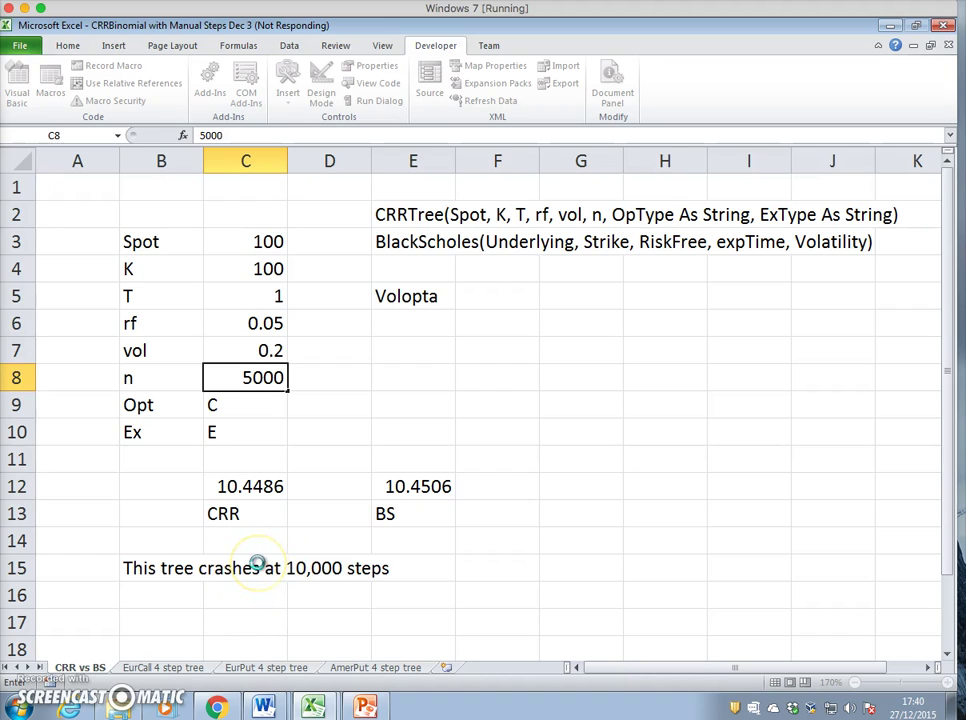
left_click(264, 570)
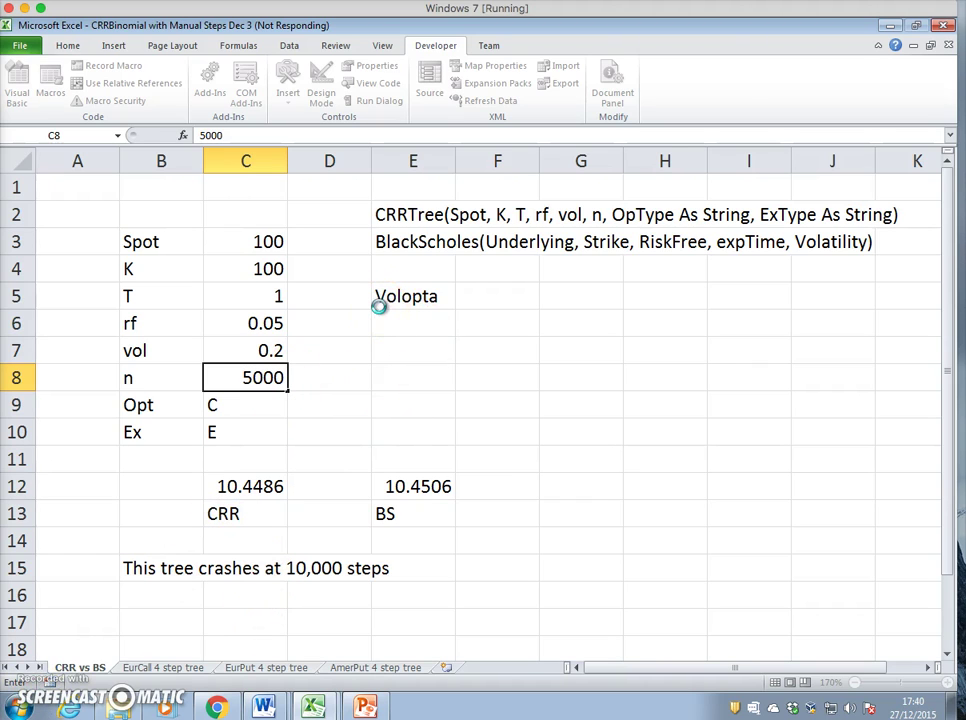
left_click(200, 548)
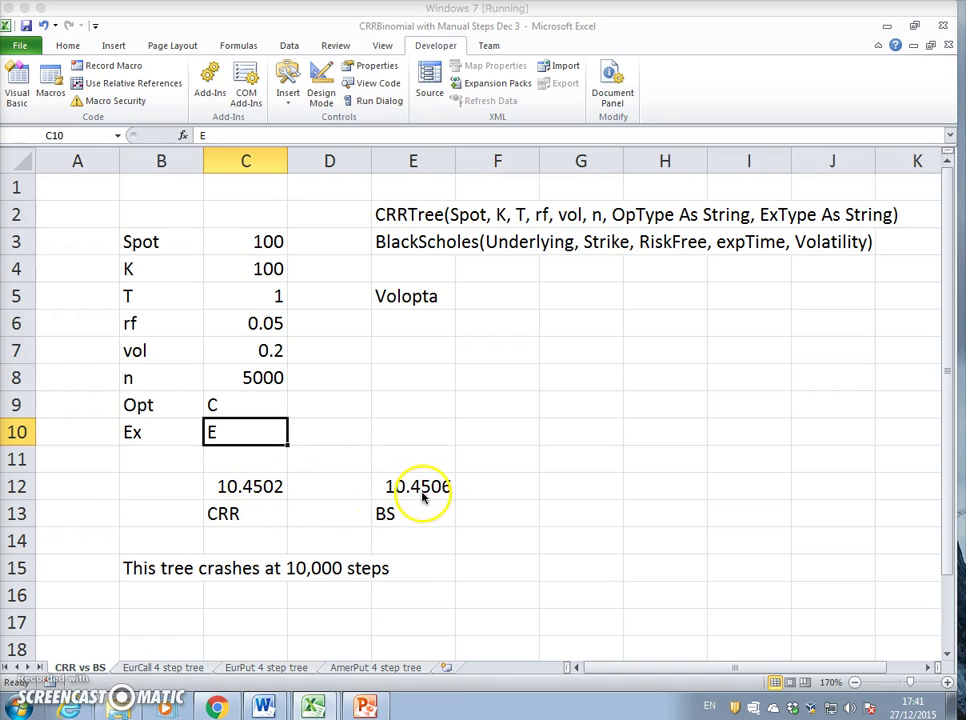
left_click(225, 487)
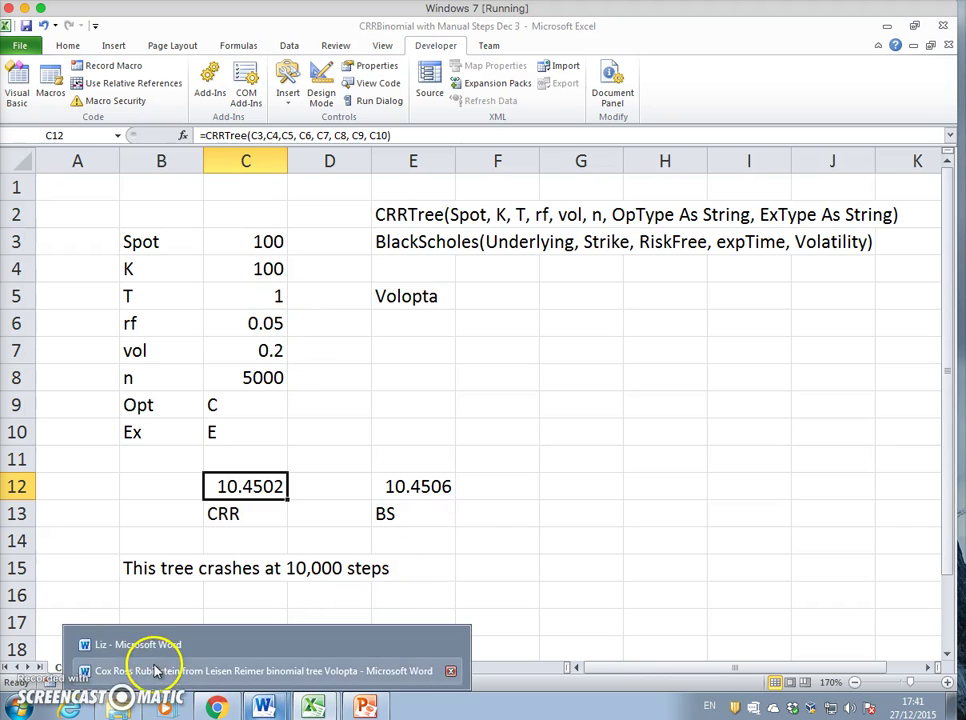
left_click(235, 600)
left_click(168, 669)
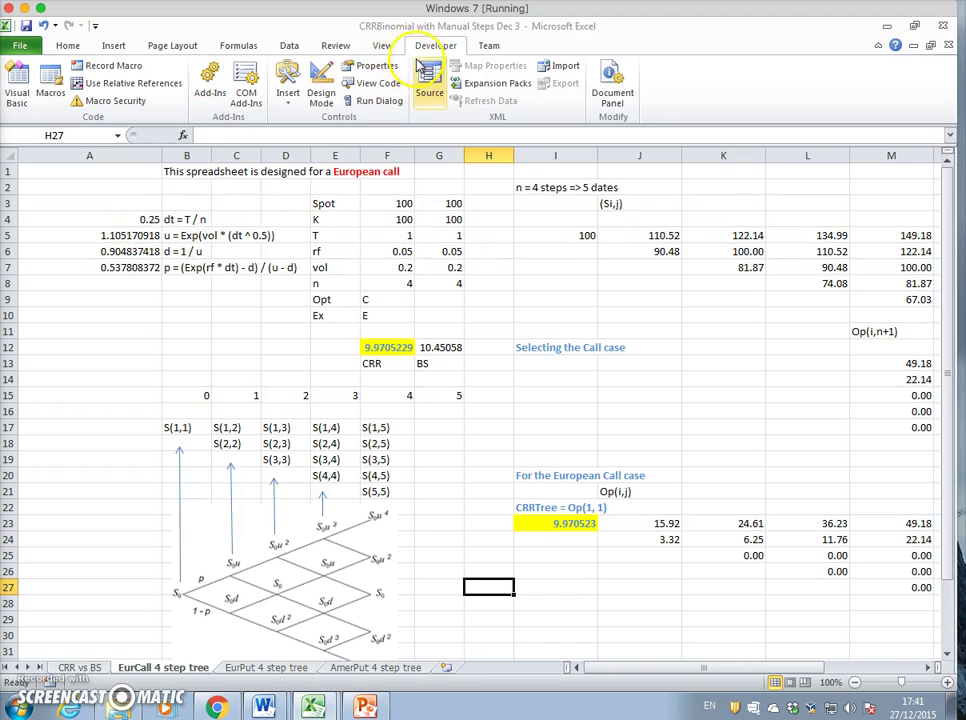
Step: Open Module1's CRRTree code in the VBA editor, read through it, and close the Project Explorer
left_click(16, 85)
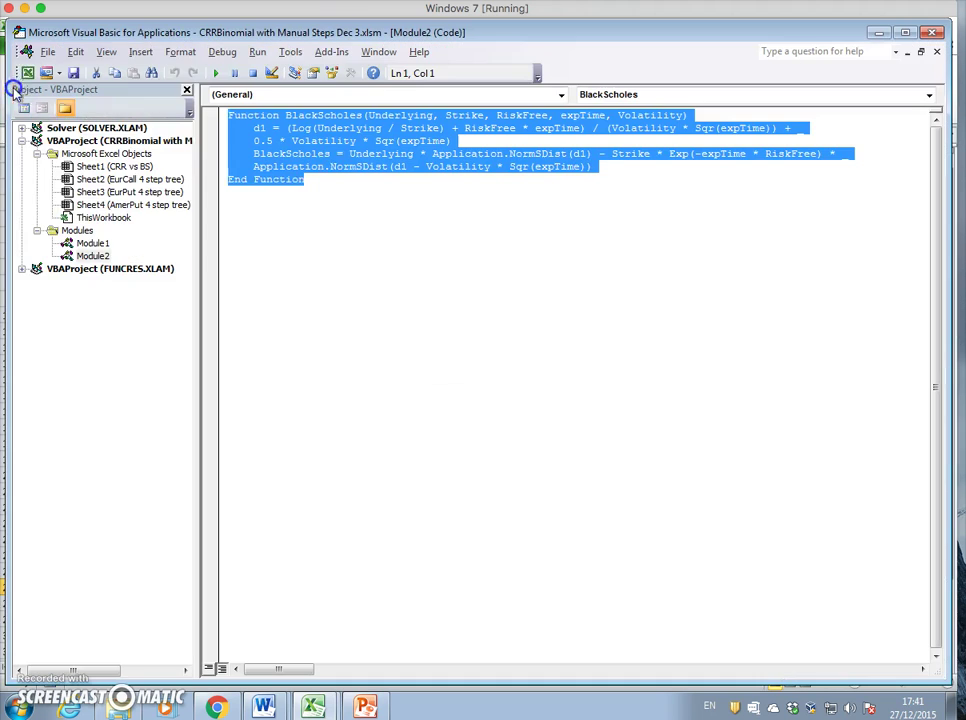
double_click(90, 243)
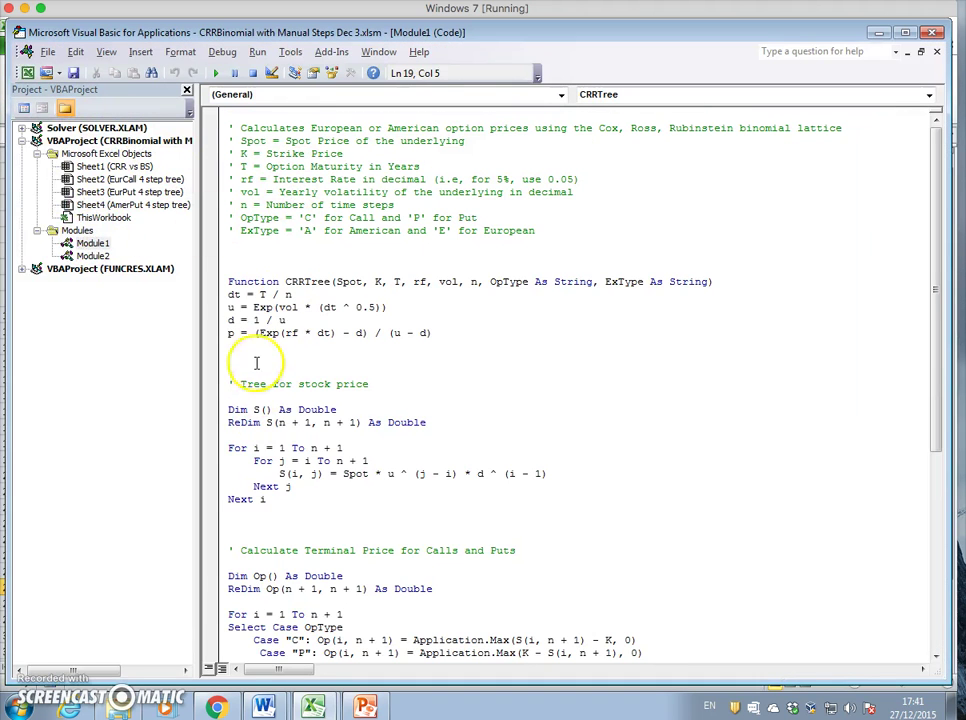
left_click_drag(438, 331, 218, 297)
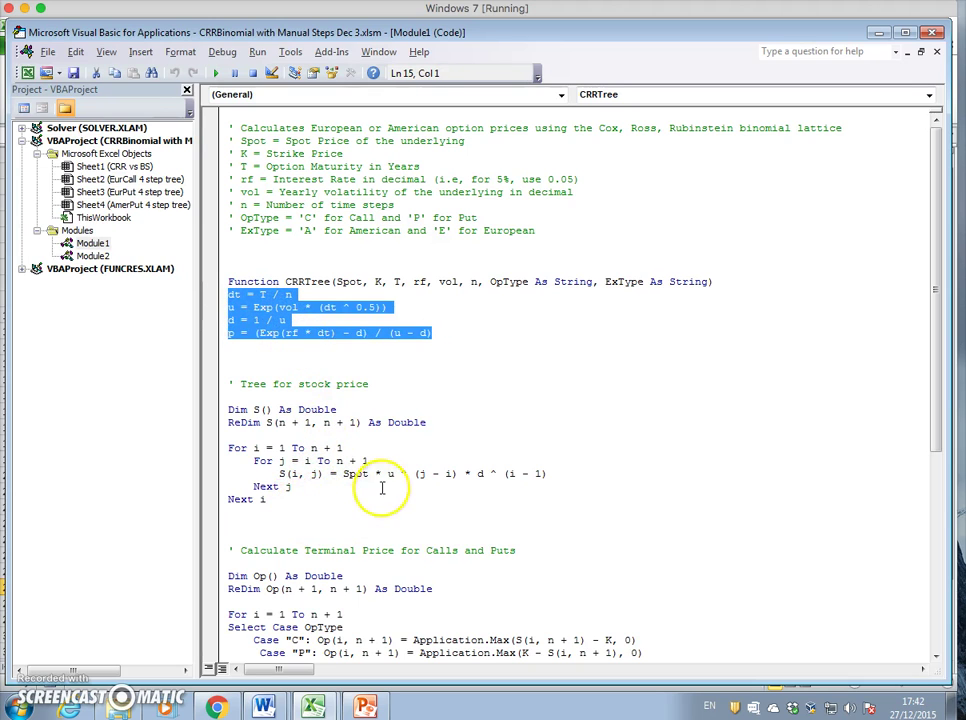
scroll(382, 487, "down", 2)
scroll(379, 487, "down", 4)
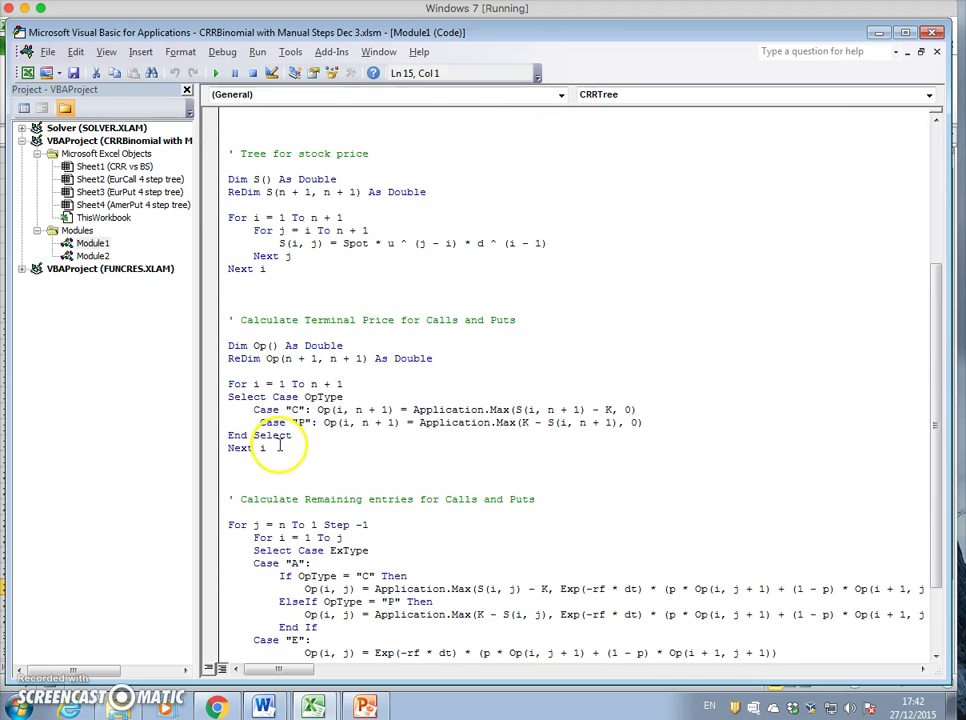
scroll(375, 448, "down", 2)
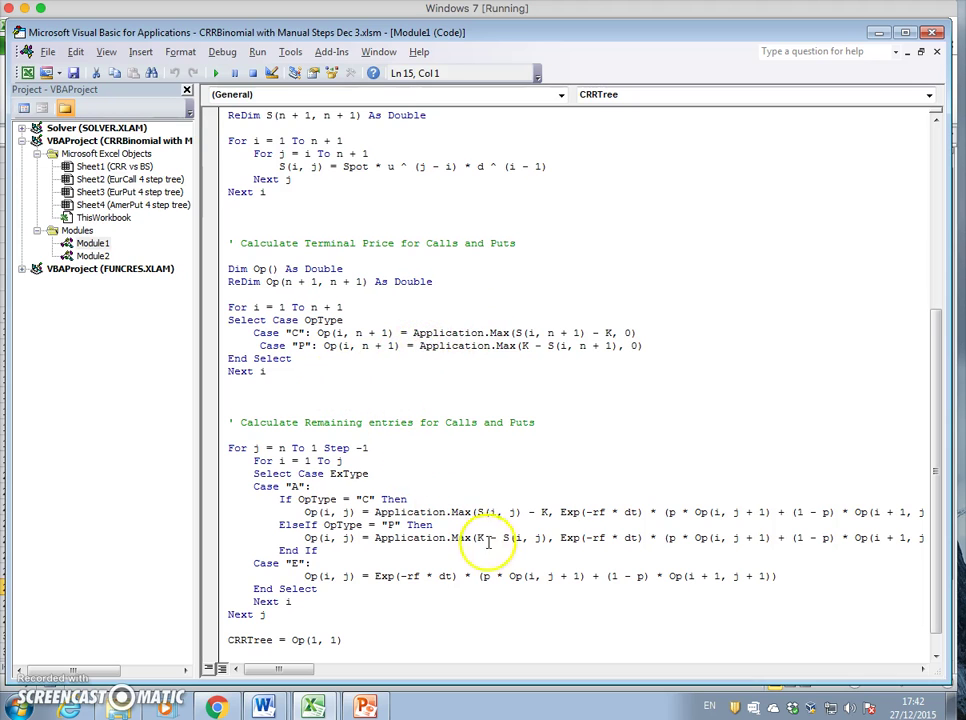
scroll(460, 538, "down", 1)
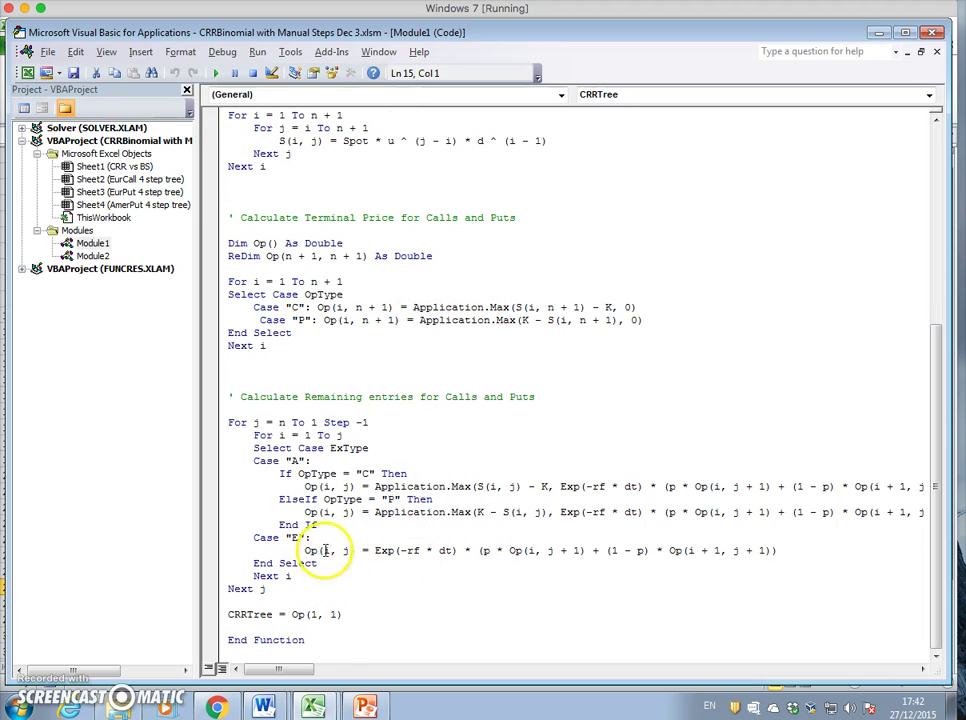
left_click(186, 90)
Step: Back in Excel, review the dt formula in A4 and the inputs Spot through Ex in F3:F10
left_click(28, 76)
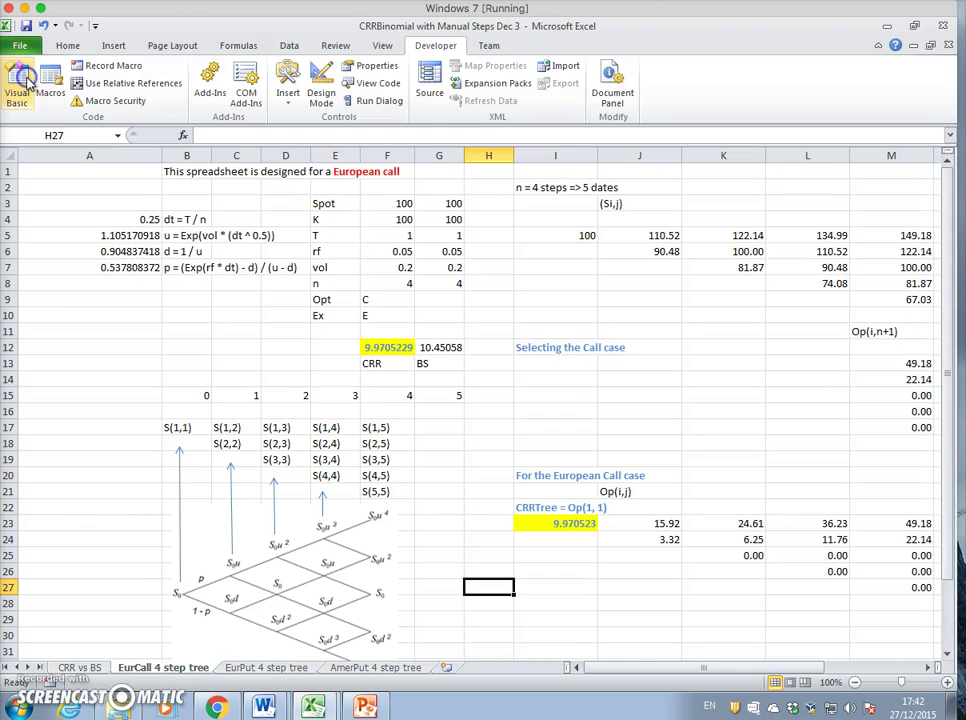
left_click(566, 384)
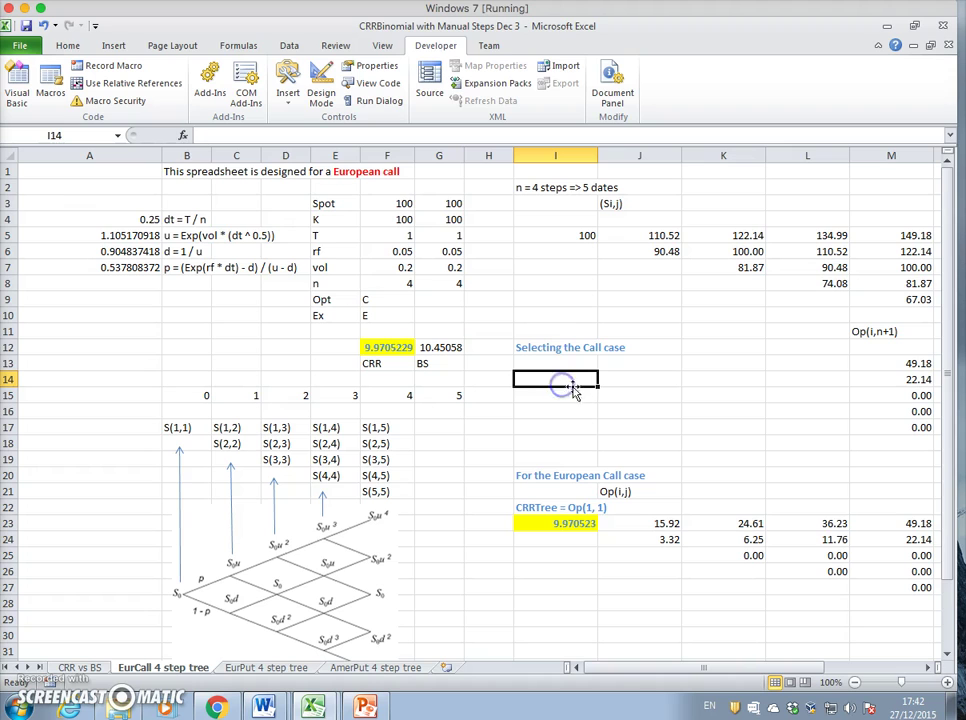
left_click(127, 218)
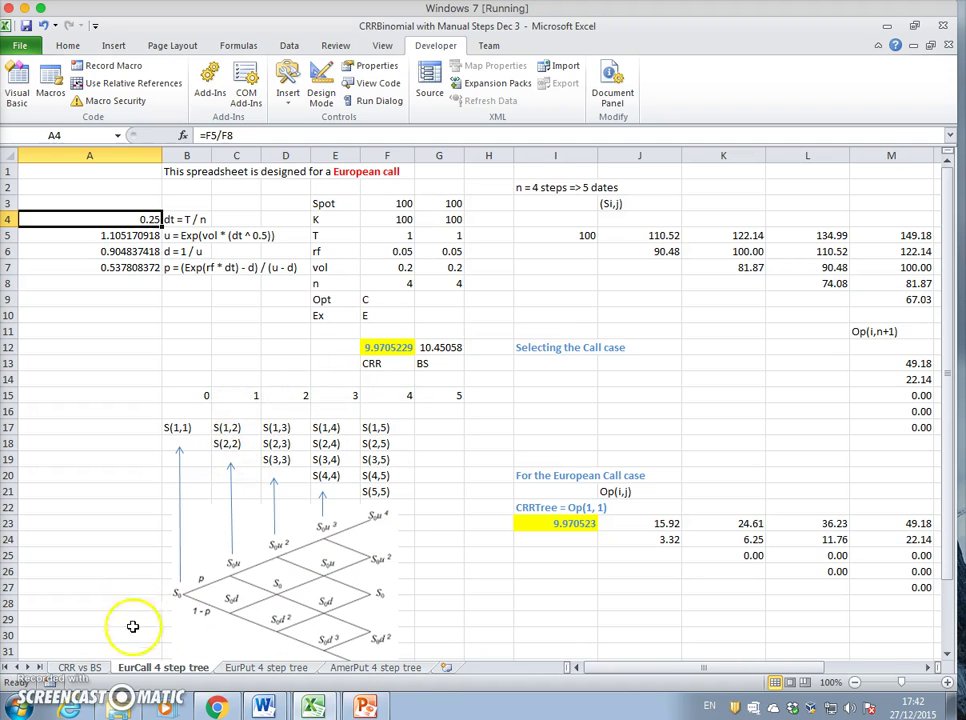
left_click(398, 204)
left_click(400, 218)
left_click(398, 236)
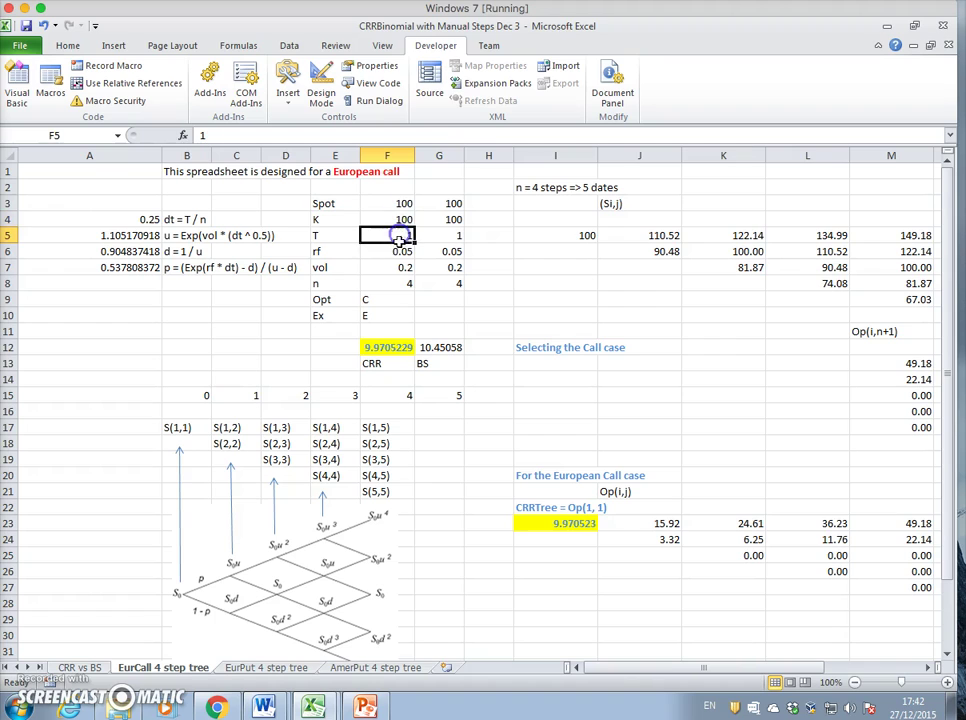
left_click(397, 251)
left_click(398, 268)
left_click(395, 284)
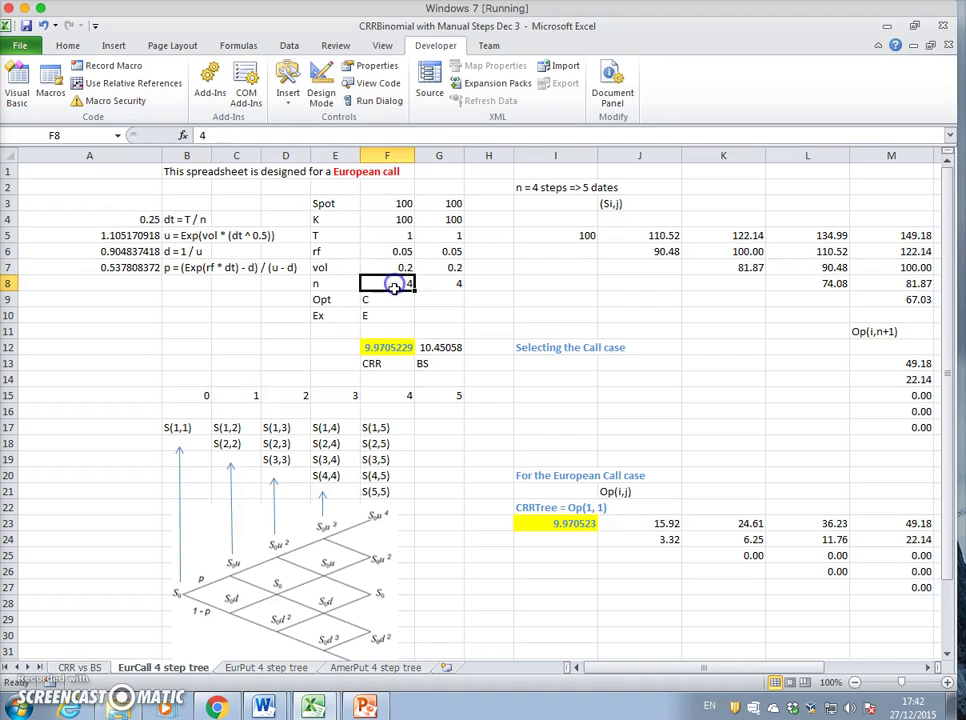
left_click(388, 301)
left_click(388, 315)
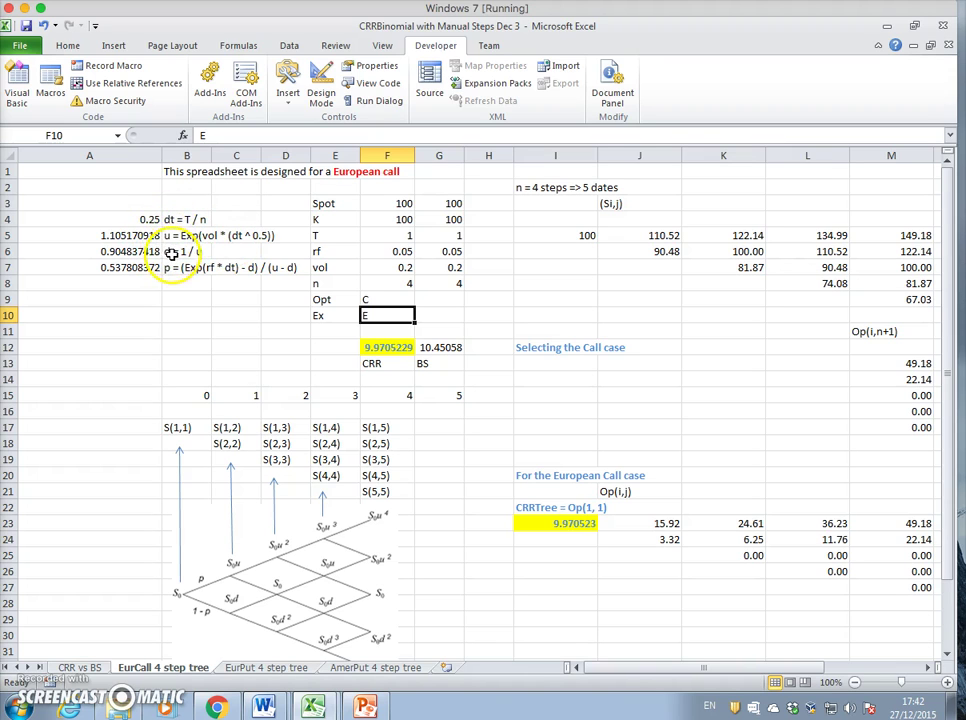
left_click(142, 220)
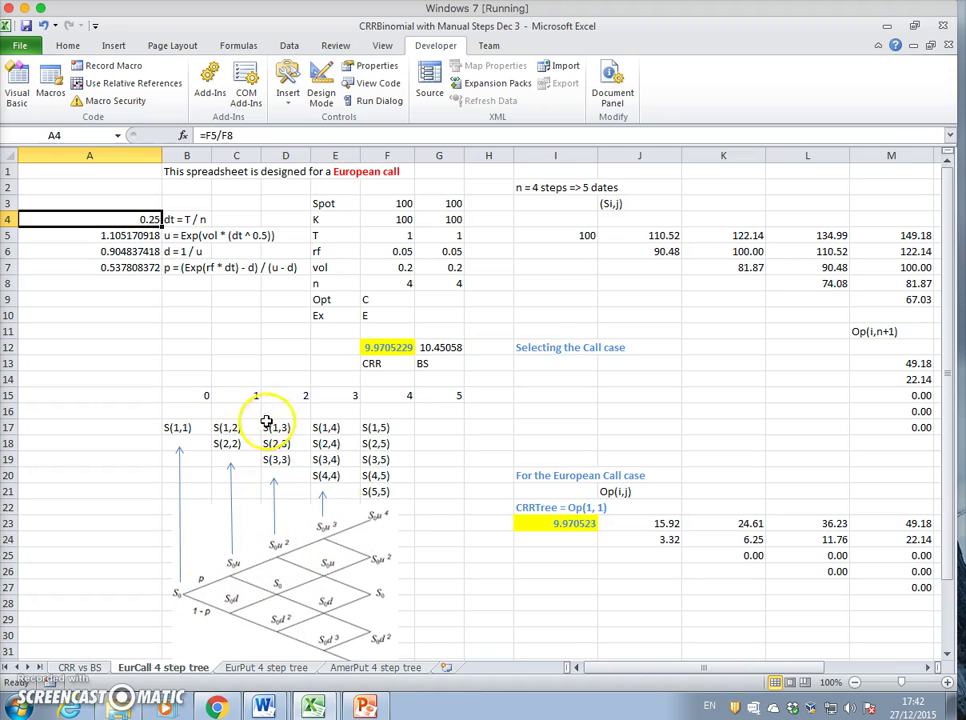
Step: Check the row 15 step labels 0–4, clear the stray 5 in G15, and inspect B17
left_click(250, 396)
key("Right")
key("Right")
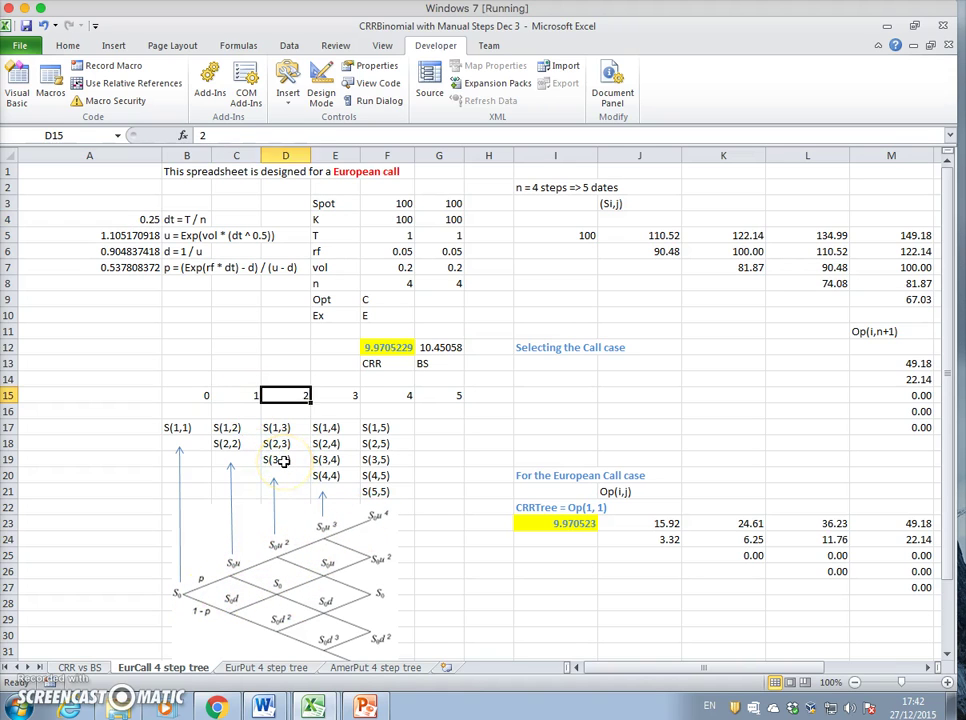
key("Right")
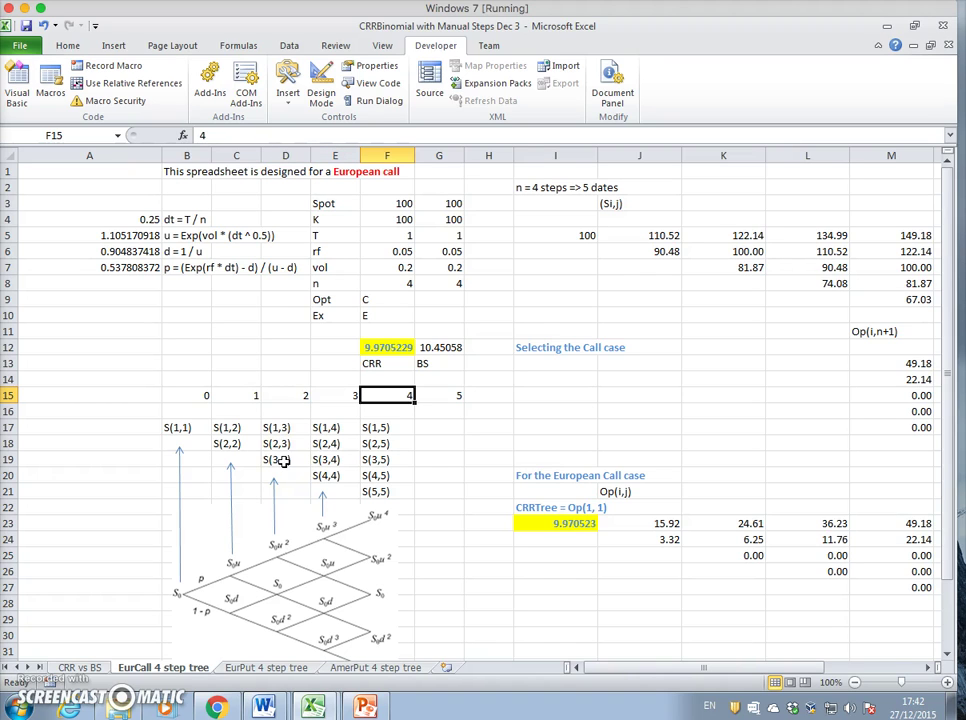
left_click(442, 397)
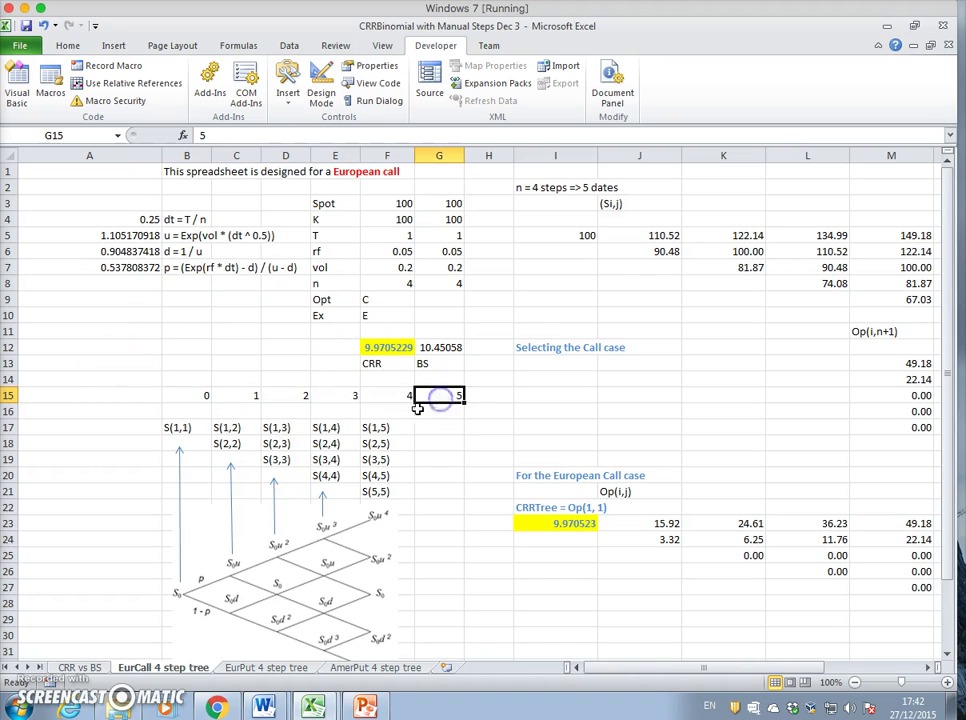
left_click(205, 396)
left_click(247, 395)
left_click(288, 398)
left_click(335, 396)
left_click(395, 396)
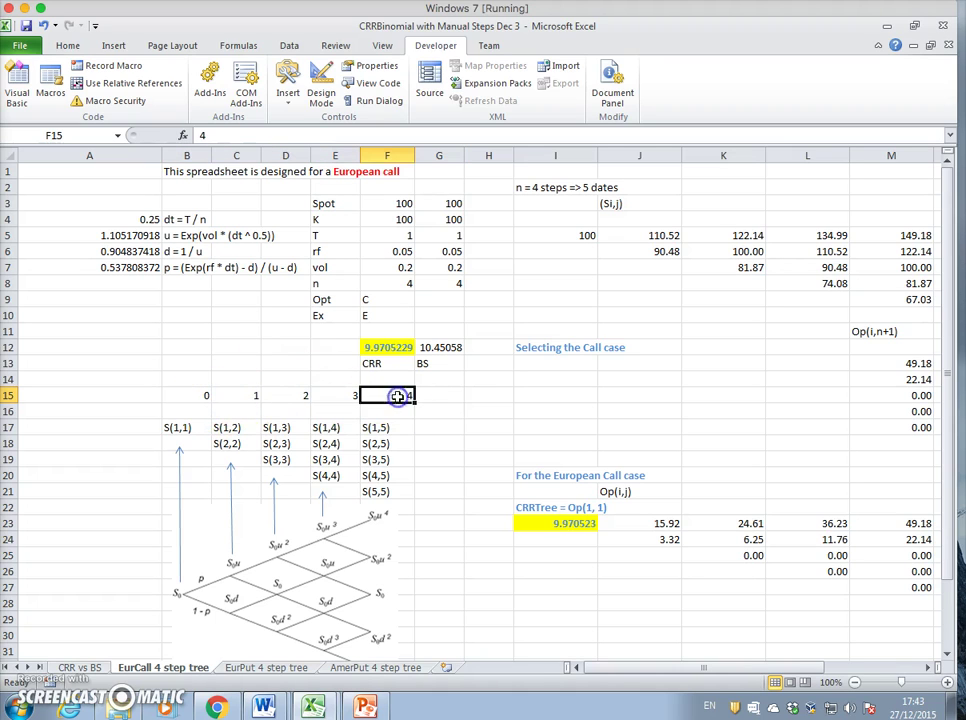
left_click(190, 427)
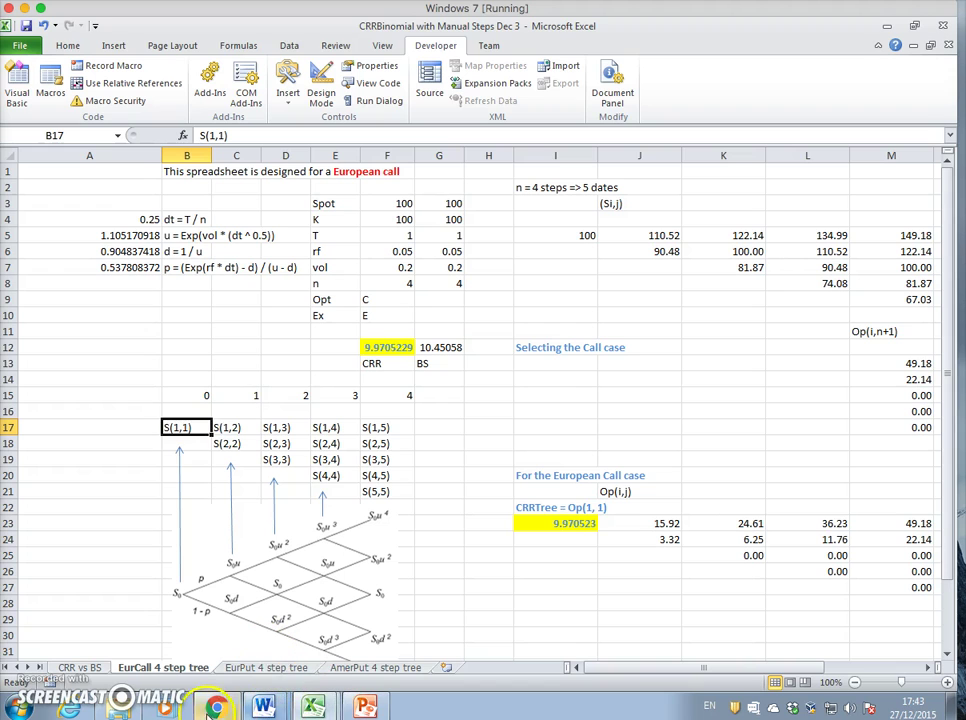
left_click(226, 703)
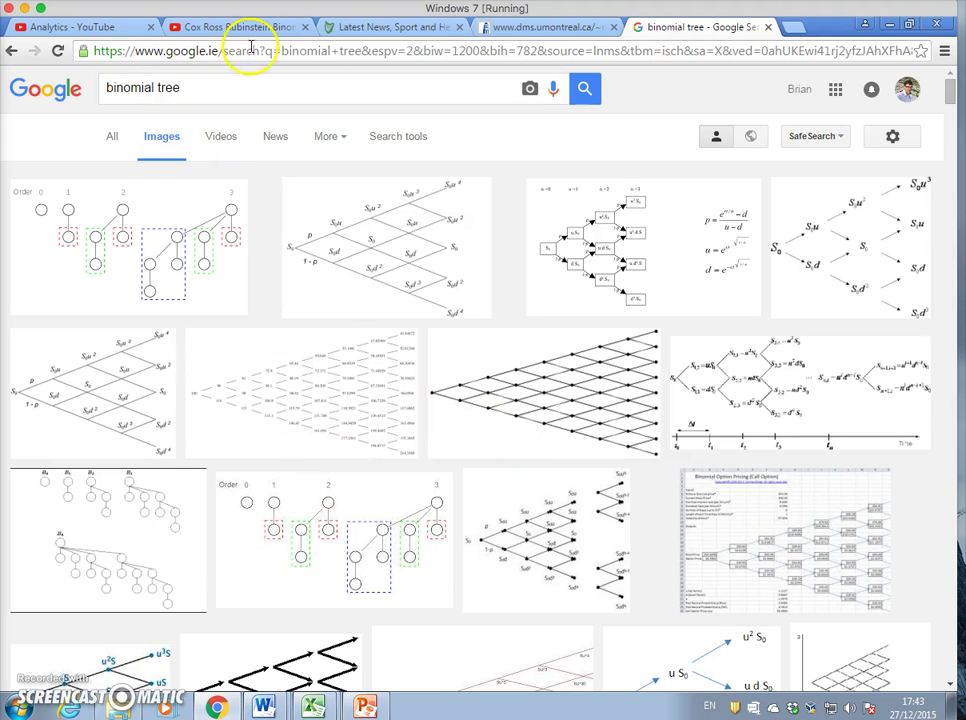
Step: View the two-period stock and call trees on page 8 of the Cox–Ross–Rubinstein PDF
left_click(522, 27)
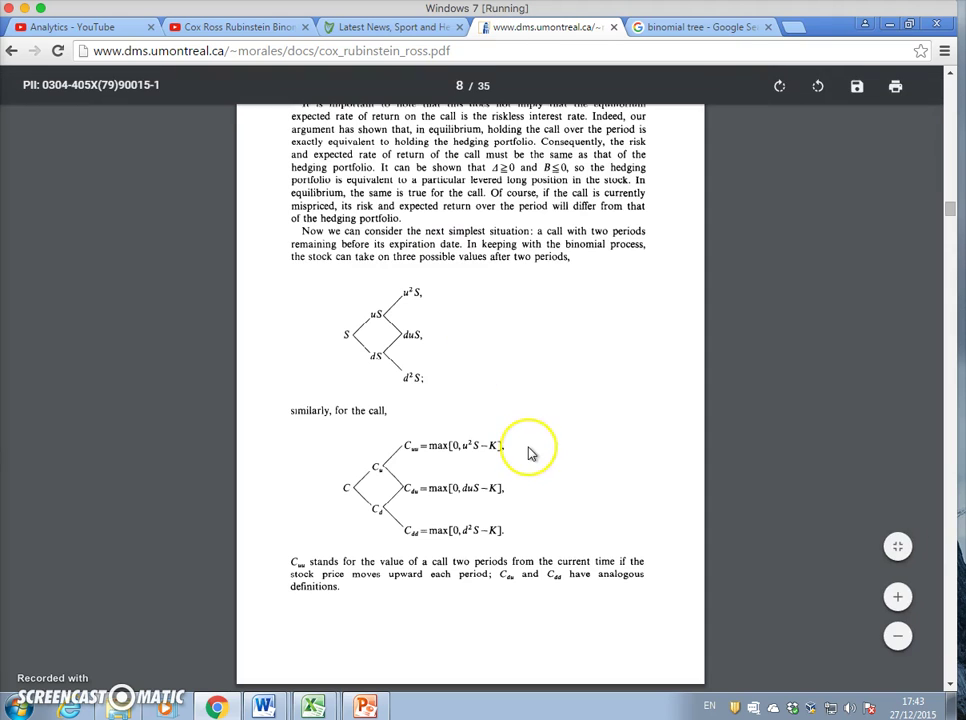
scroll(530, 453, "up", 1)
scroll(420, 513, "down", 1)
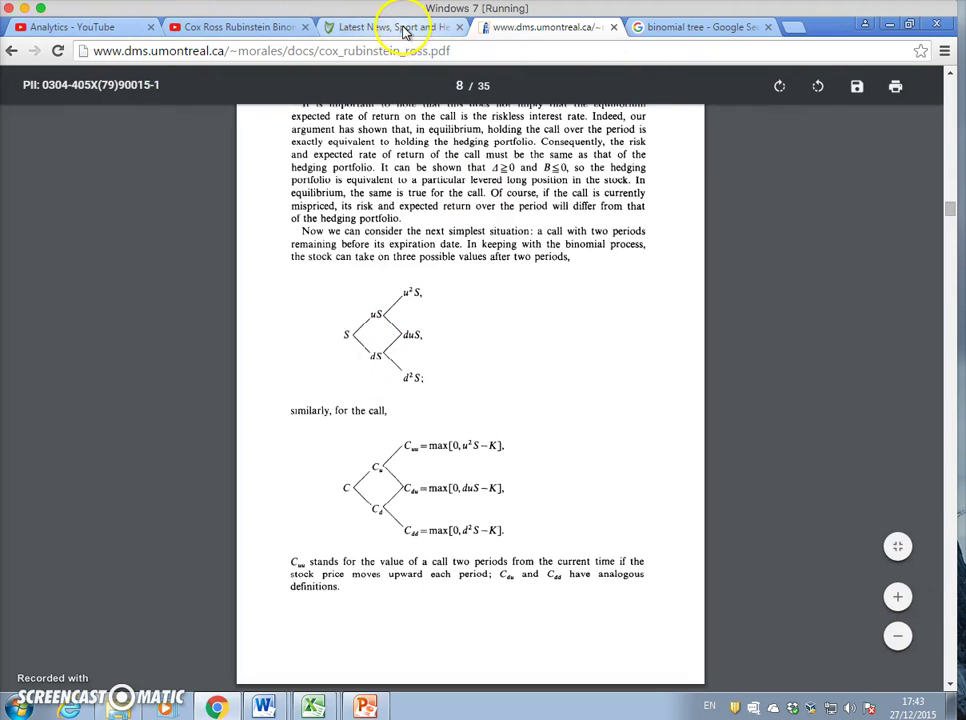
left_click(313, 702)
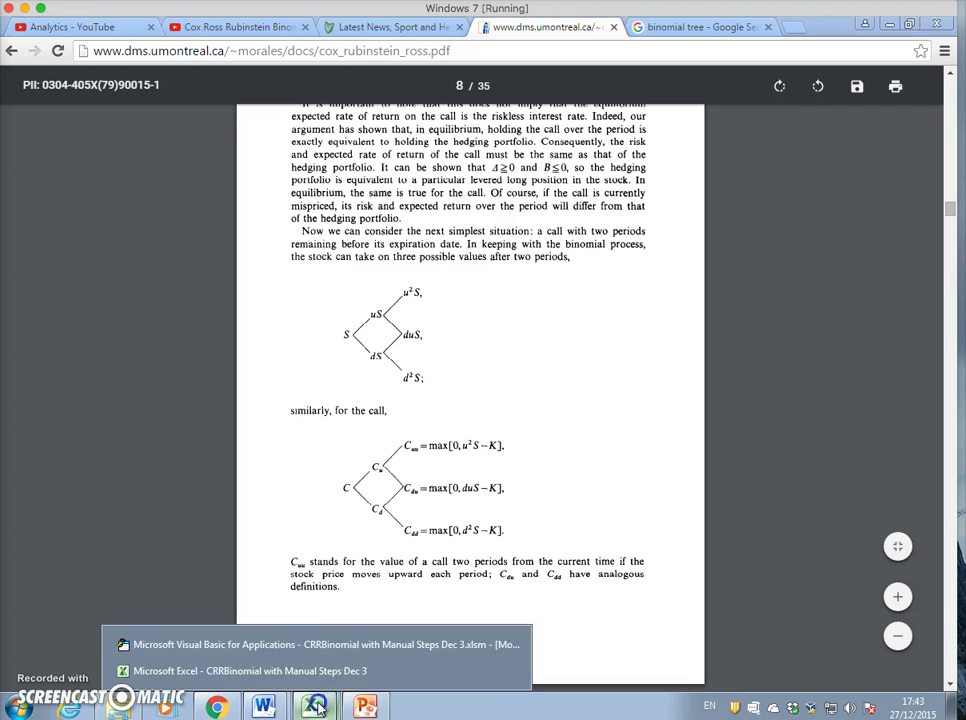
Step: Back in Excel, view the u formula =EXP(F7*(A4^0.5)) in A5, giving 1.105170918
left_click(280, 668)
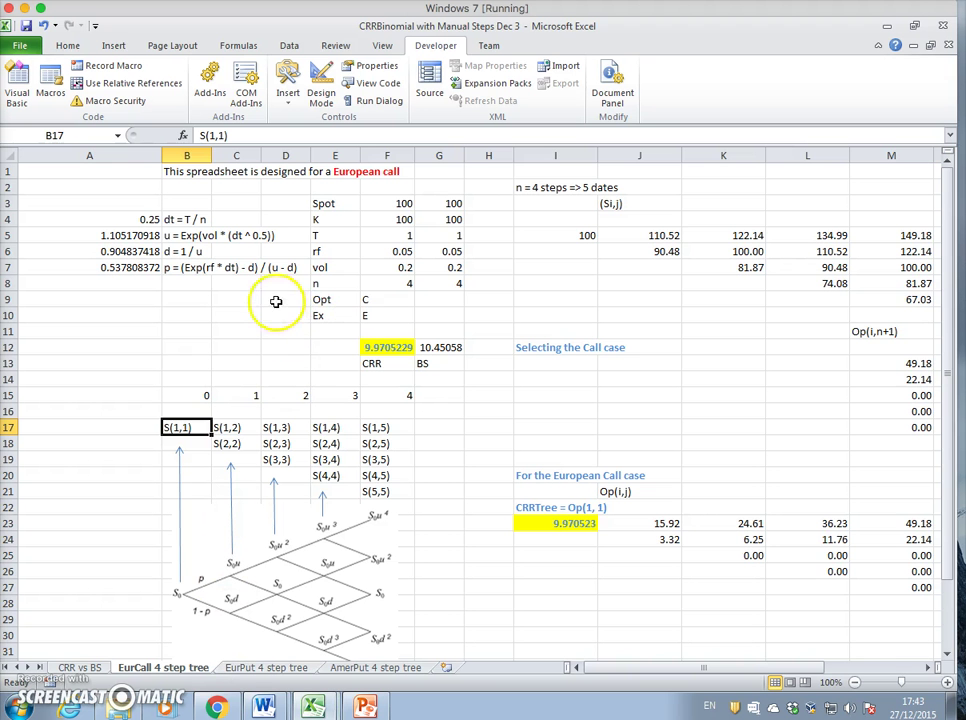
left_click(114, 236)
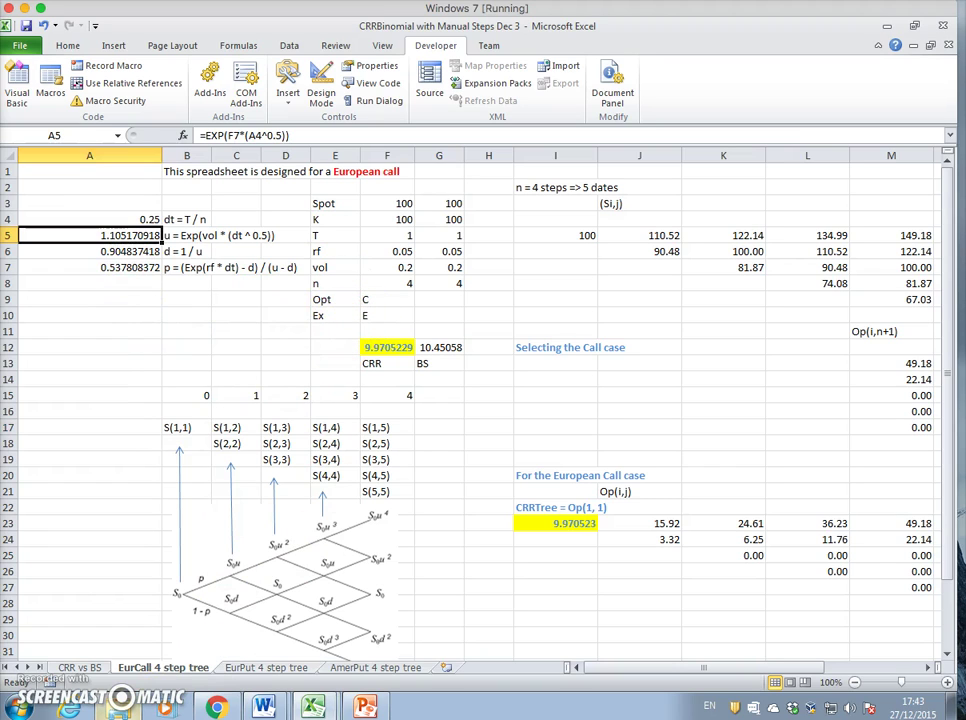
mouse_move(118, 706)
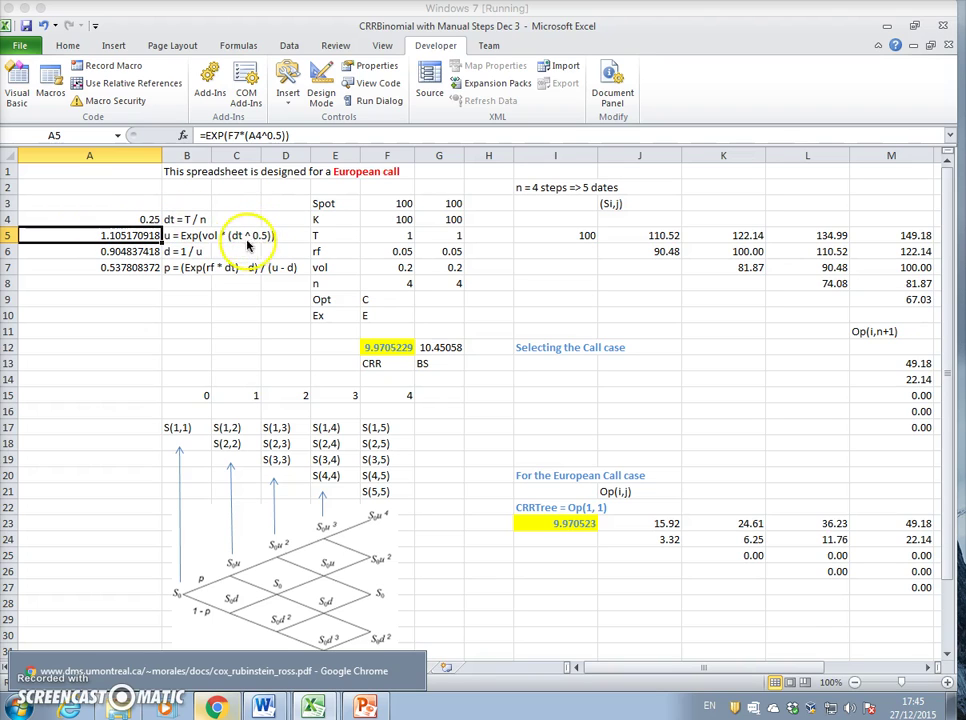
Step: Scroll the Cox–Ross–Rubinstein PDF to page 21 showing the u, d and q formulas
left_click(244, 670)
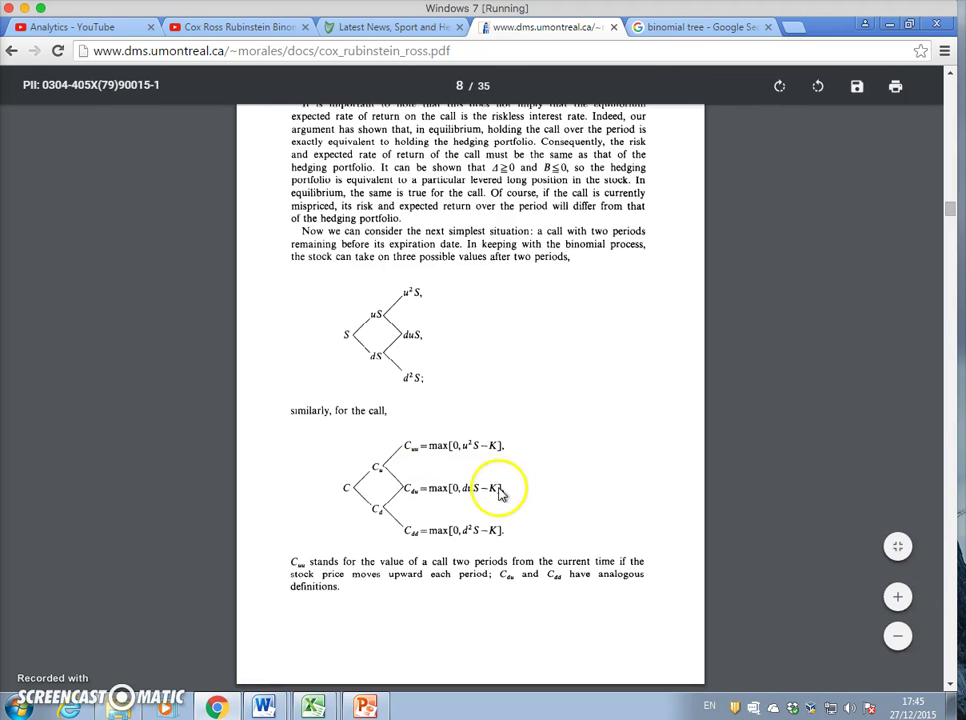
scroll(477, 474, "down", 20)
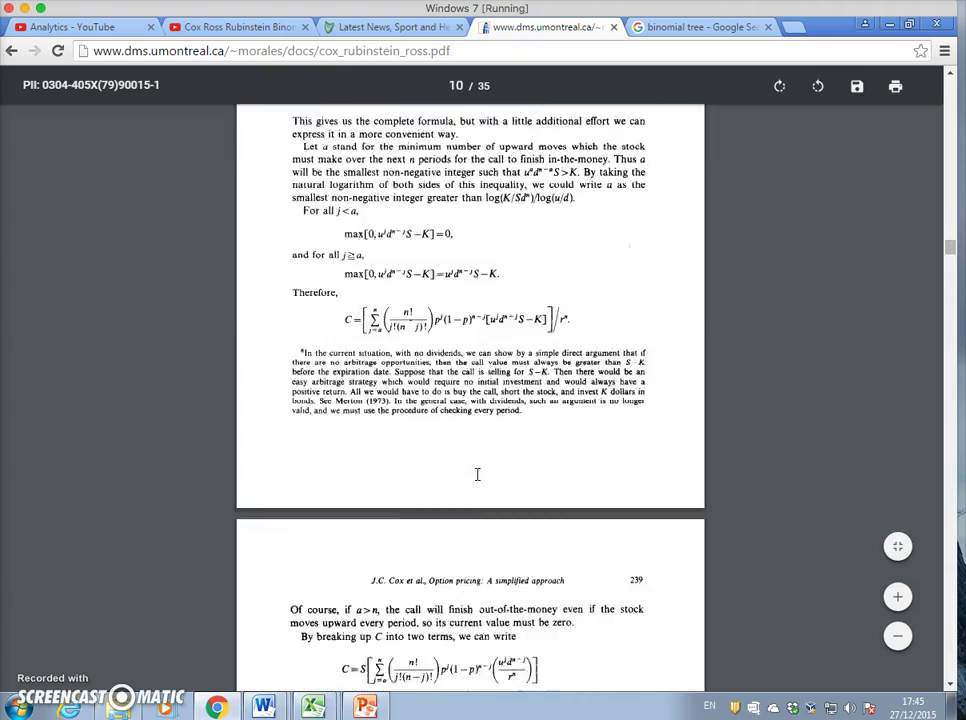
scroll(477, 474, "down", 10)
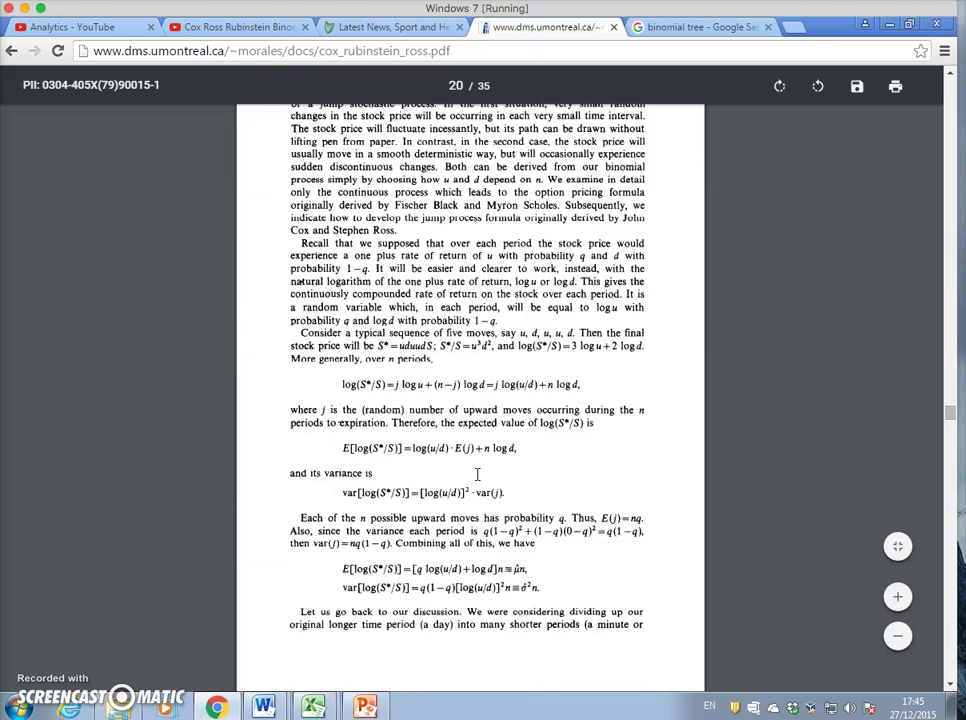
scroll(477, 474, "down", 5)
scroll(477, 474, "up", 5)
scroll(410, 336, "down", 5)
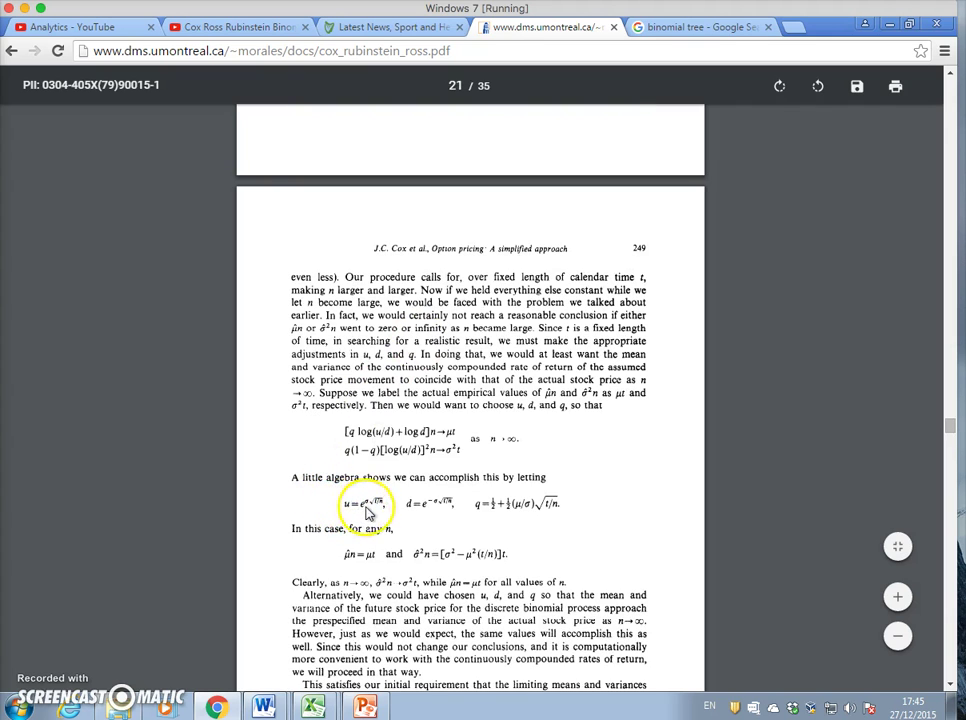
scroll(405, 490, "down", 3)
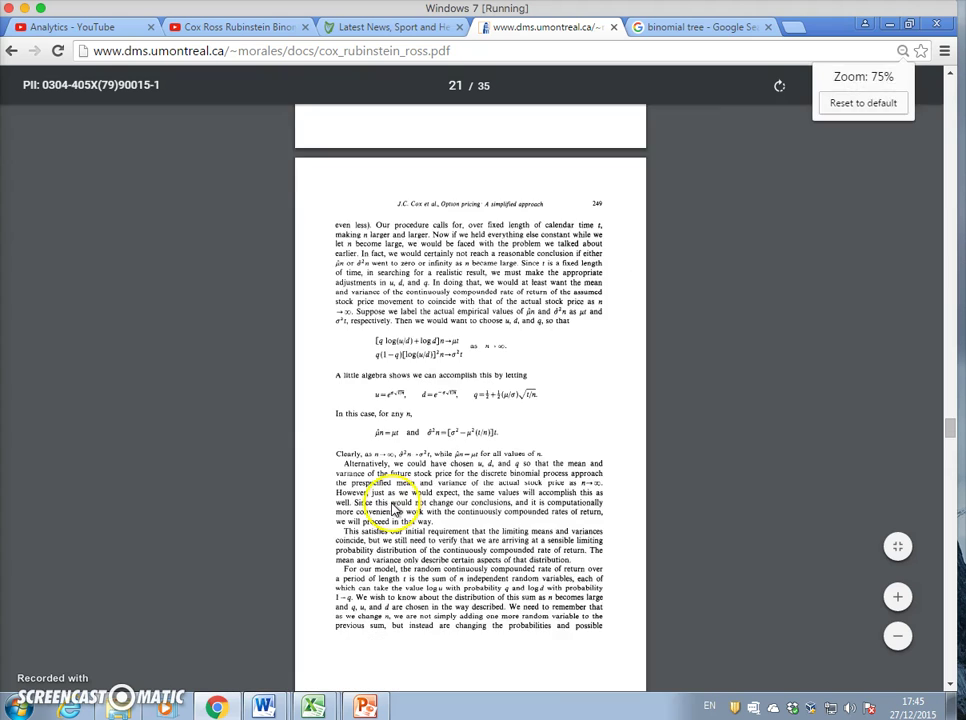
scroll(319, 532, "up", 6)
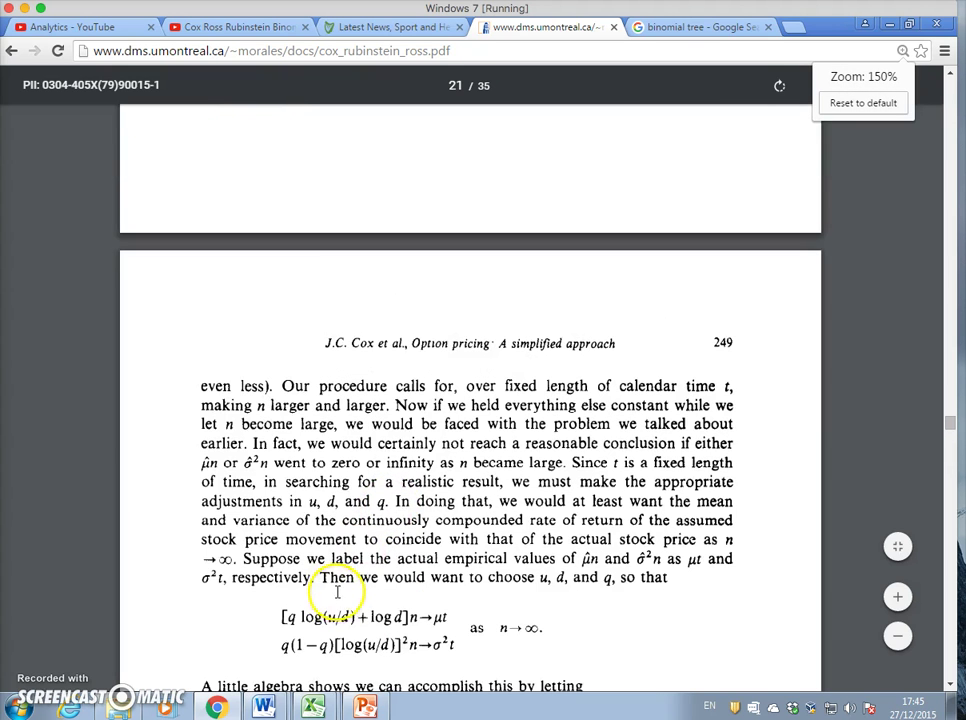
scroll(337, 592, "down", 2)
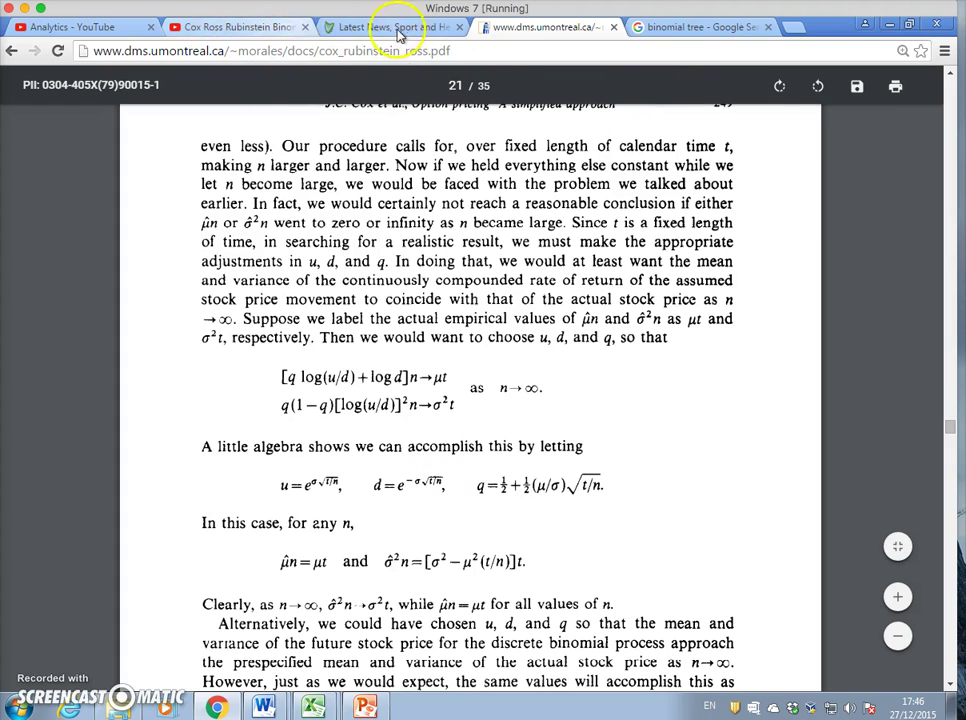
mouse_move(220, 706)
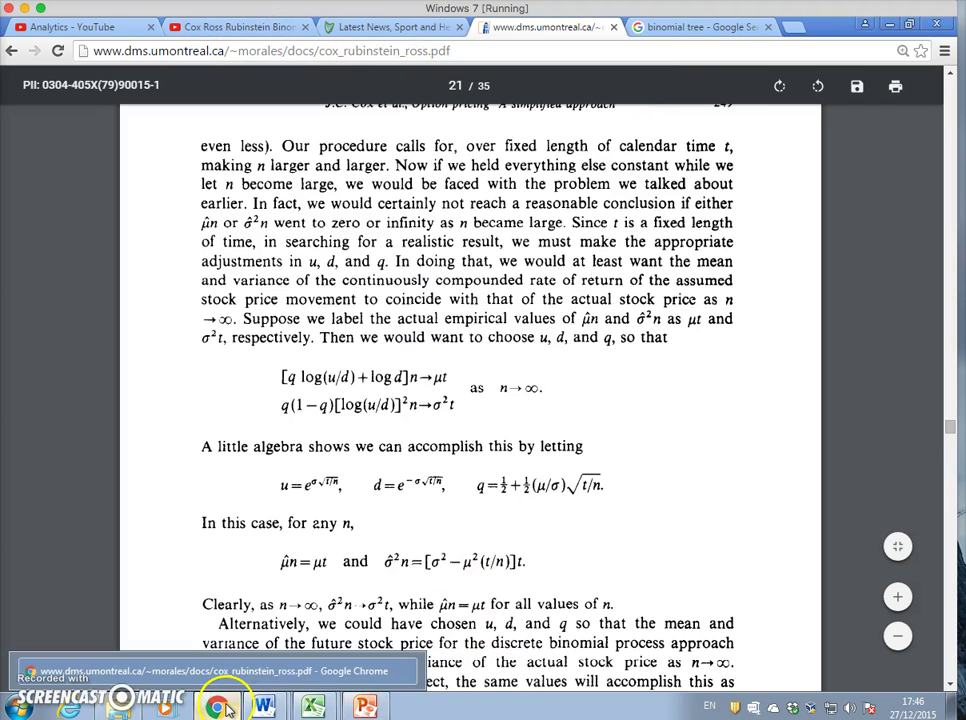
mouse_move(312, 704)
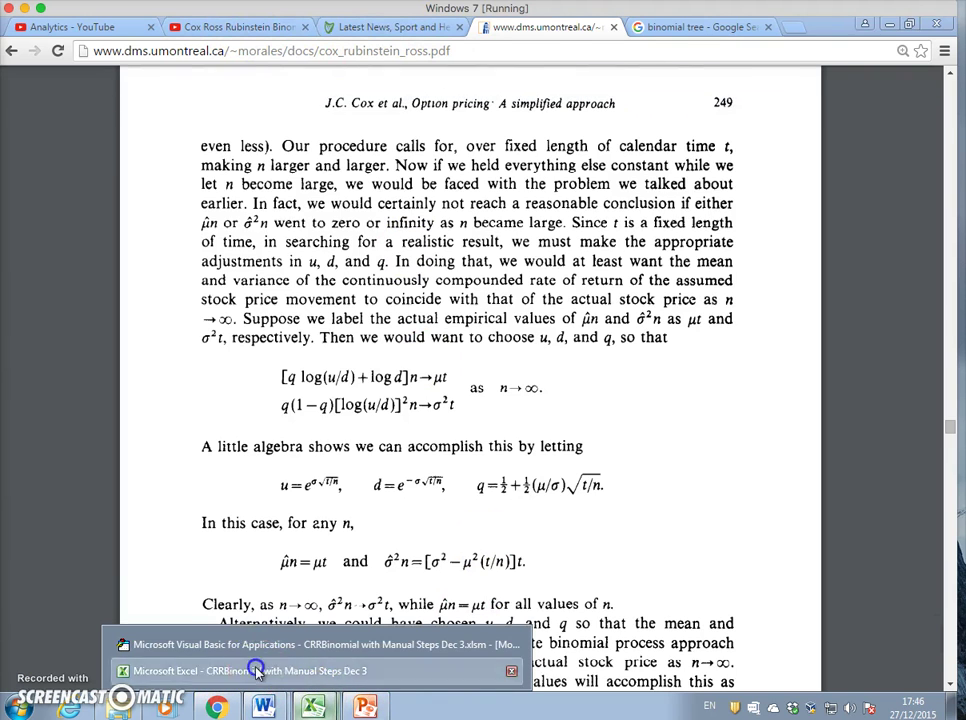
left_click(256, 671)
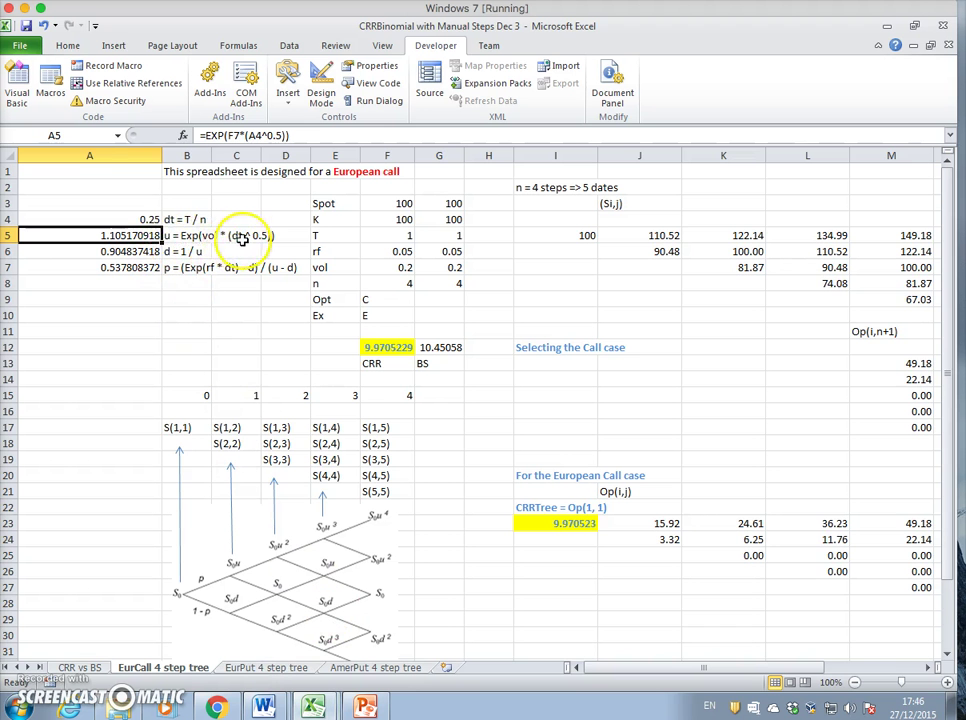
left_click(148, 220)
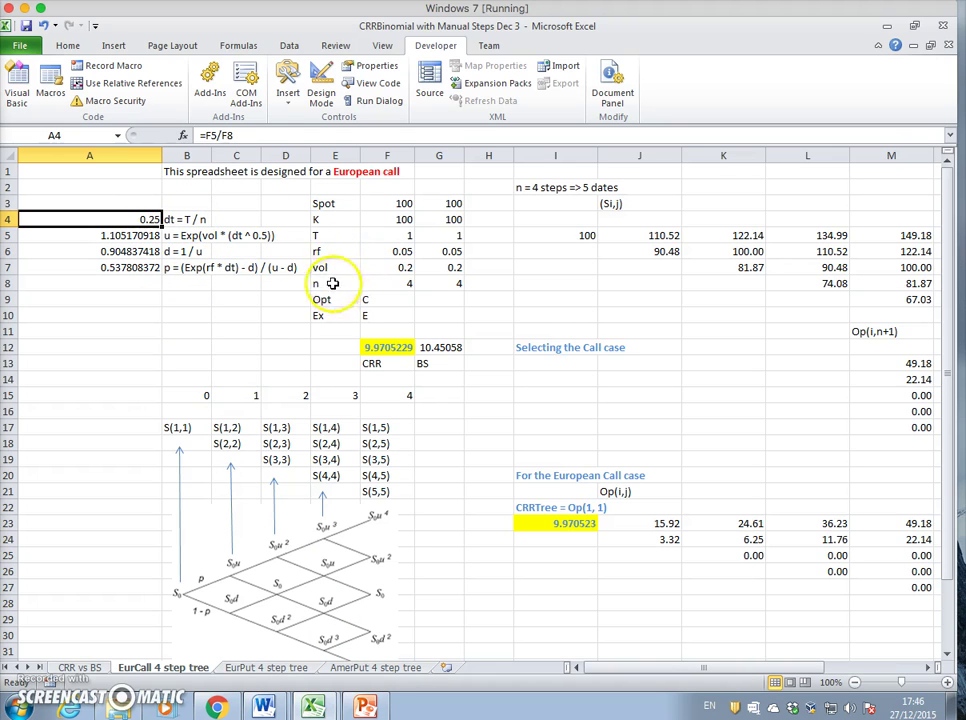
left_click(380, 236)
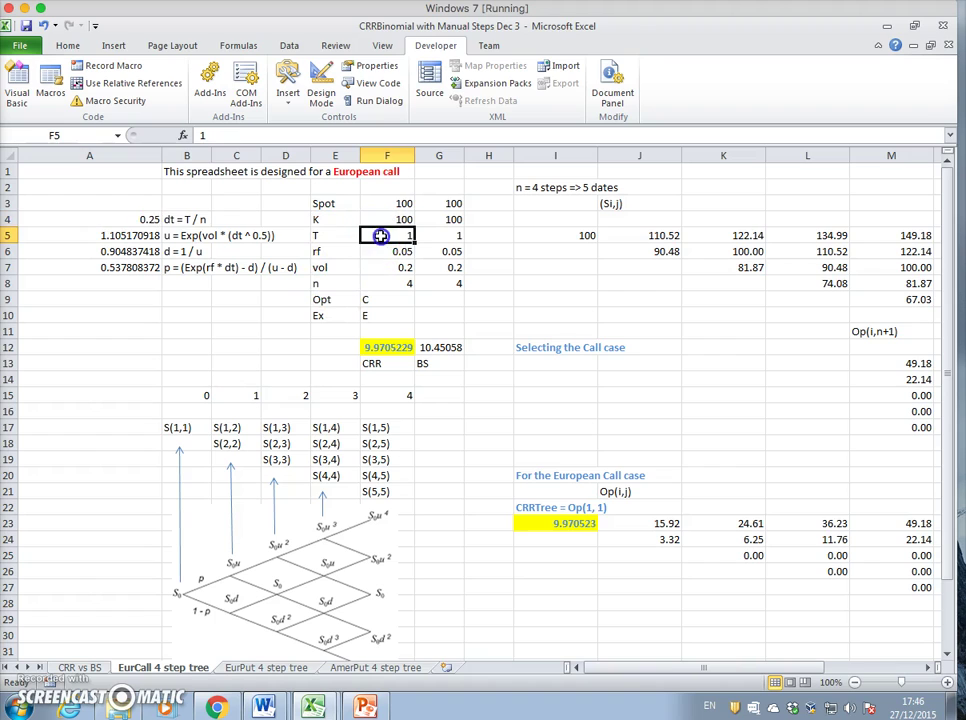
left_click(148, 220)
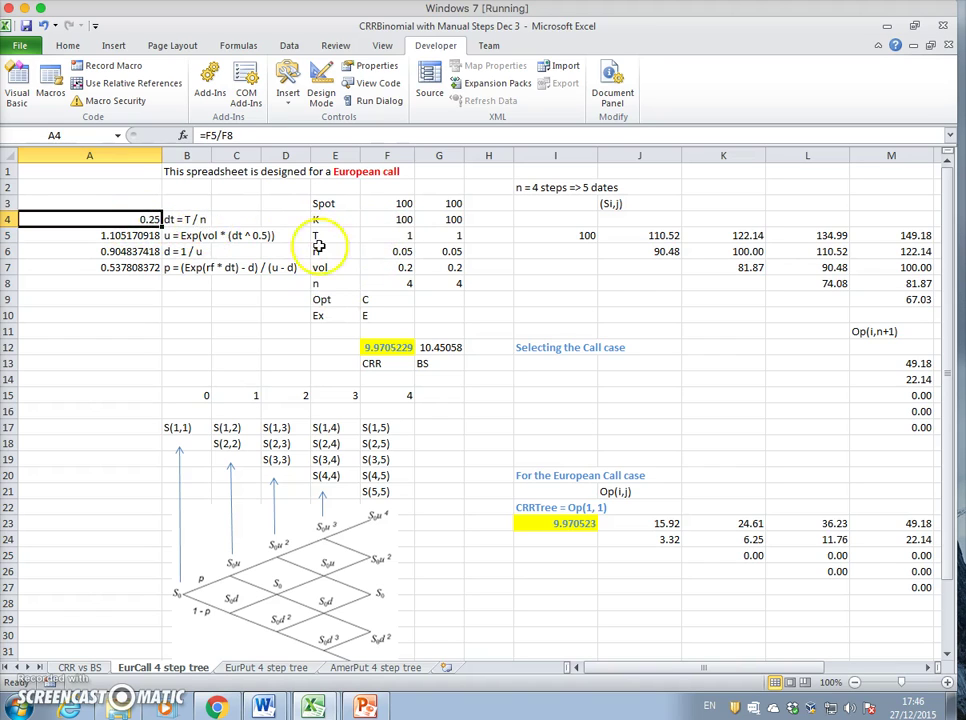
left_click(391, 281)
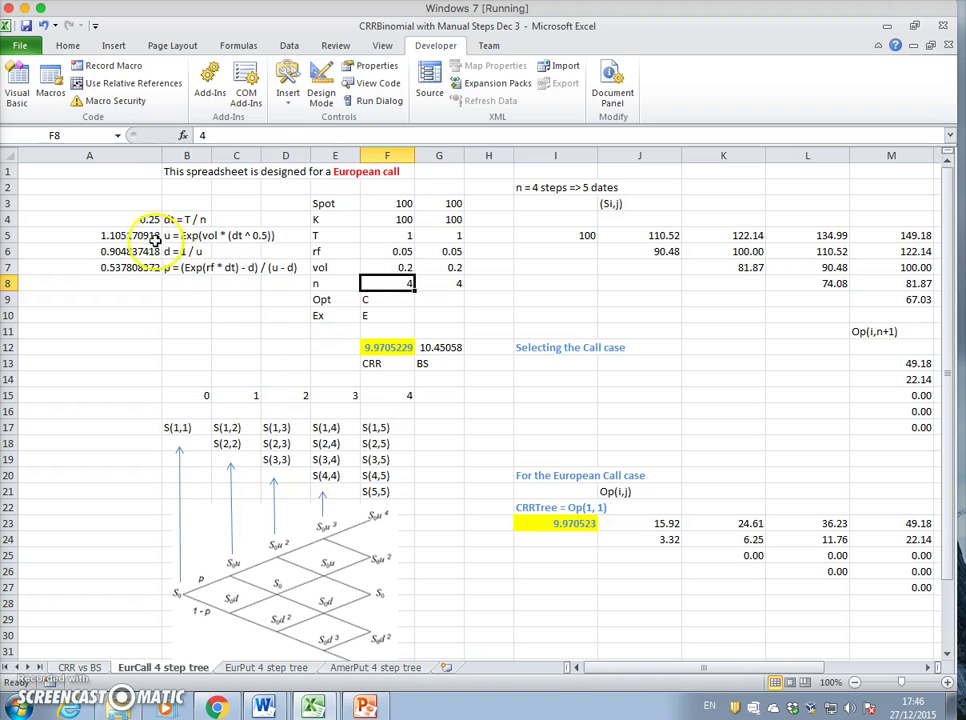
left_click(147, 238)
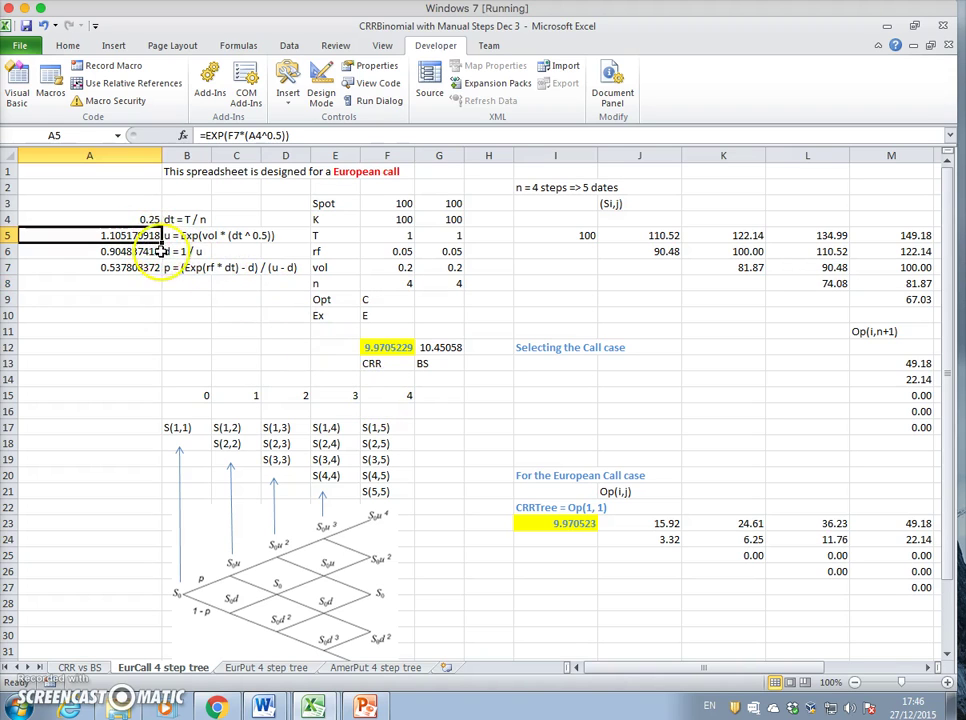
left_click(393, 269)
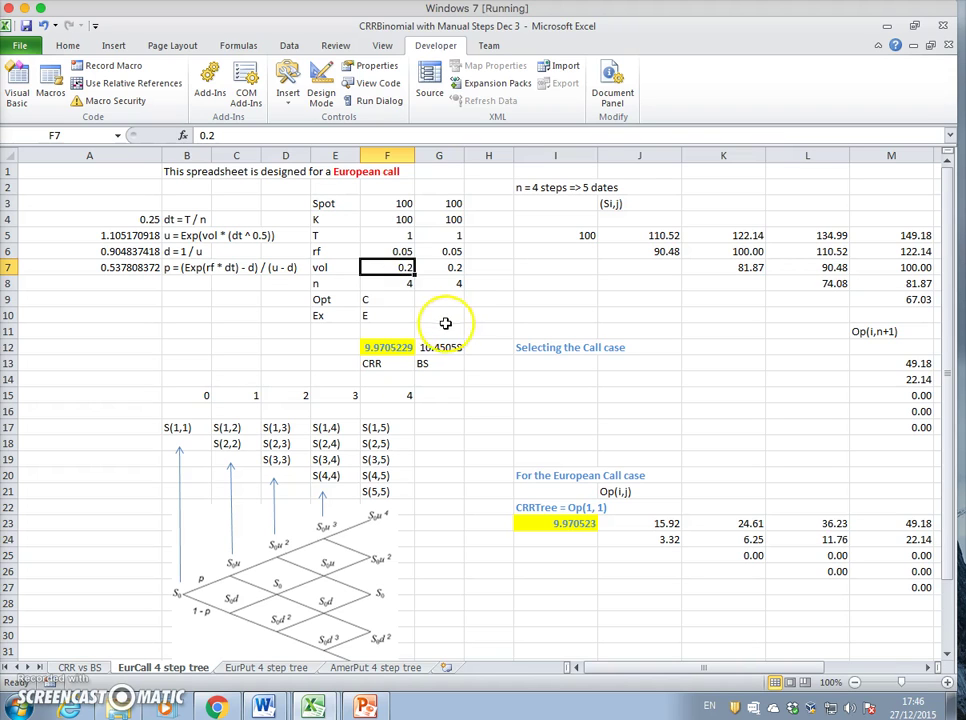
left_click(122, 237)
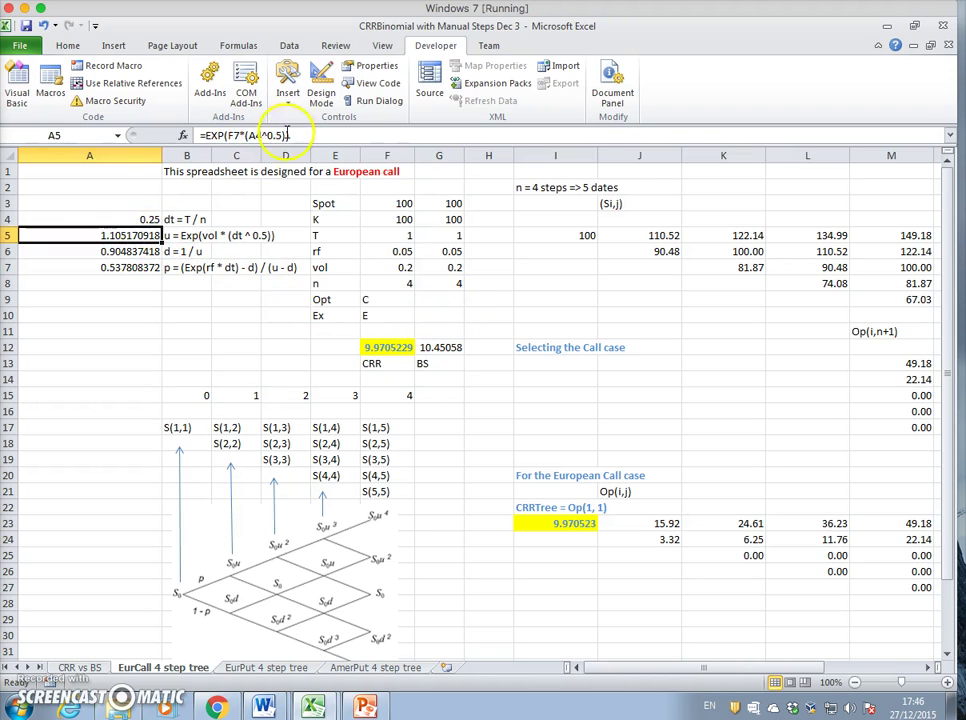
left_click(287, 133)
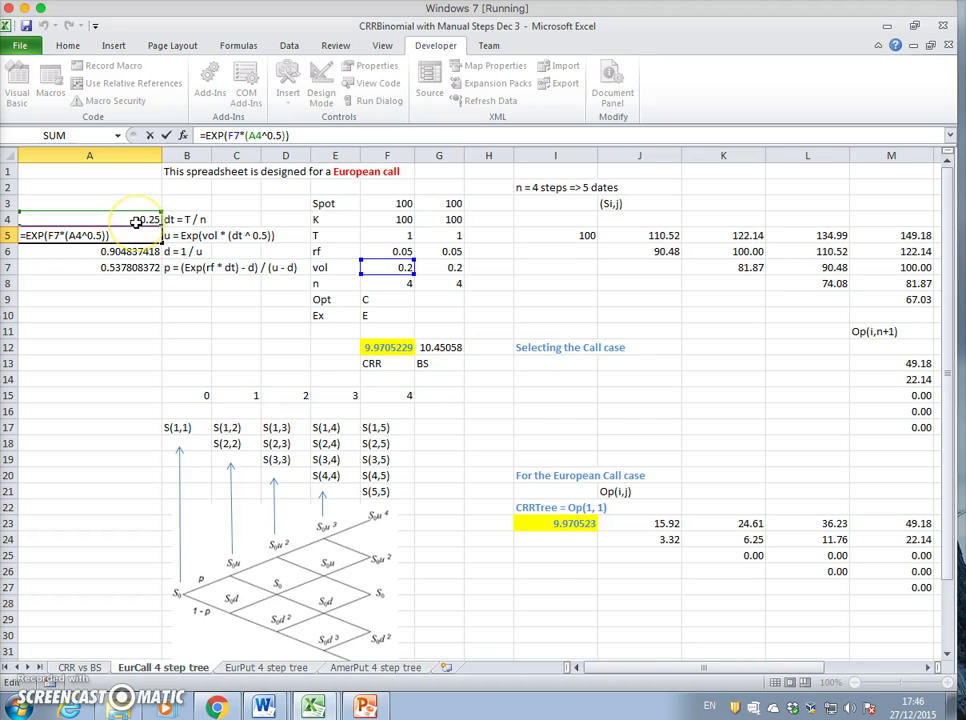
key("Return")
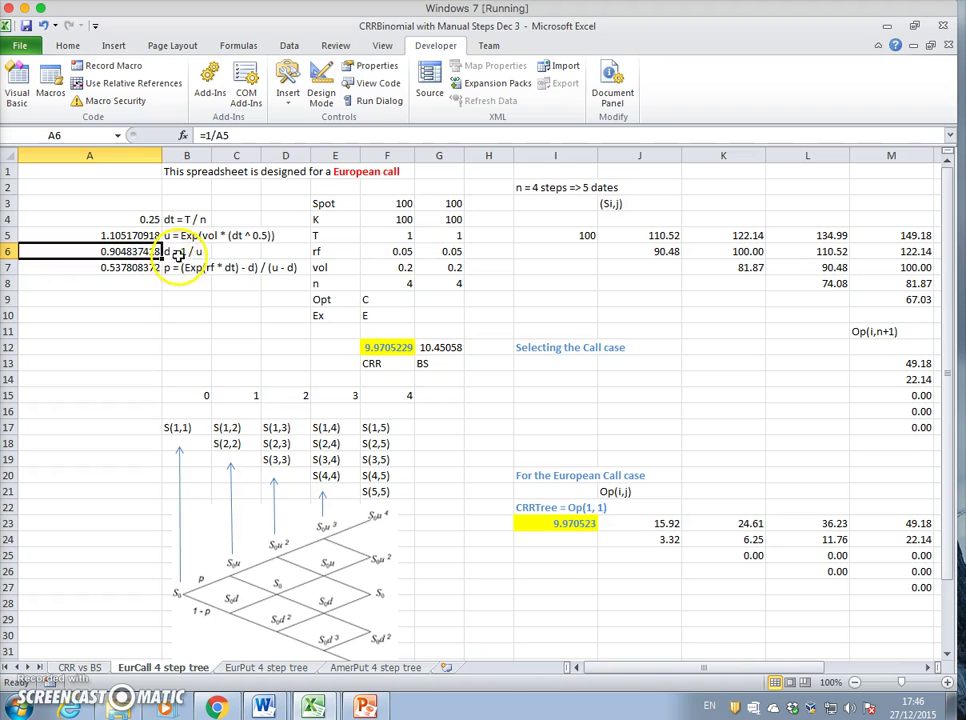
key("Down")
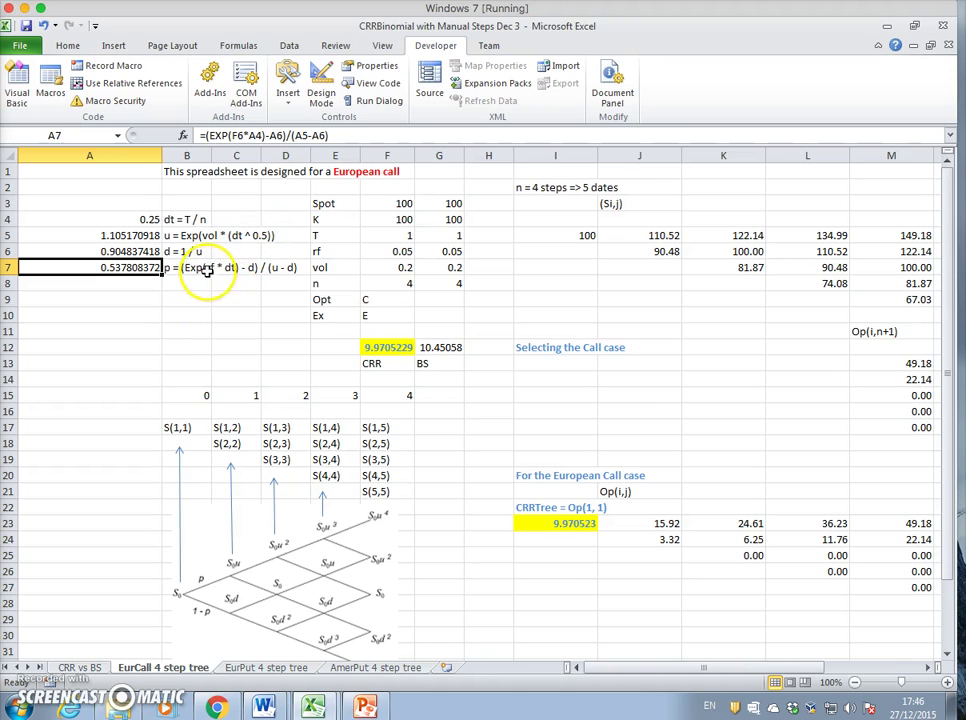
mouse_move(172, 700)
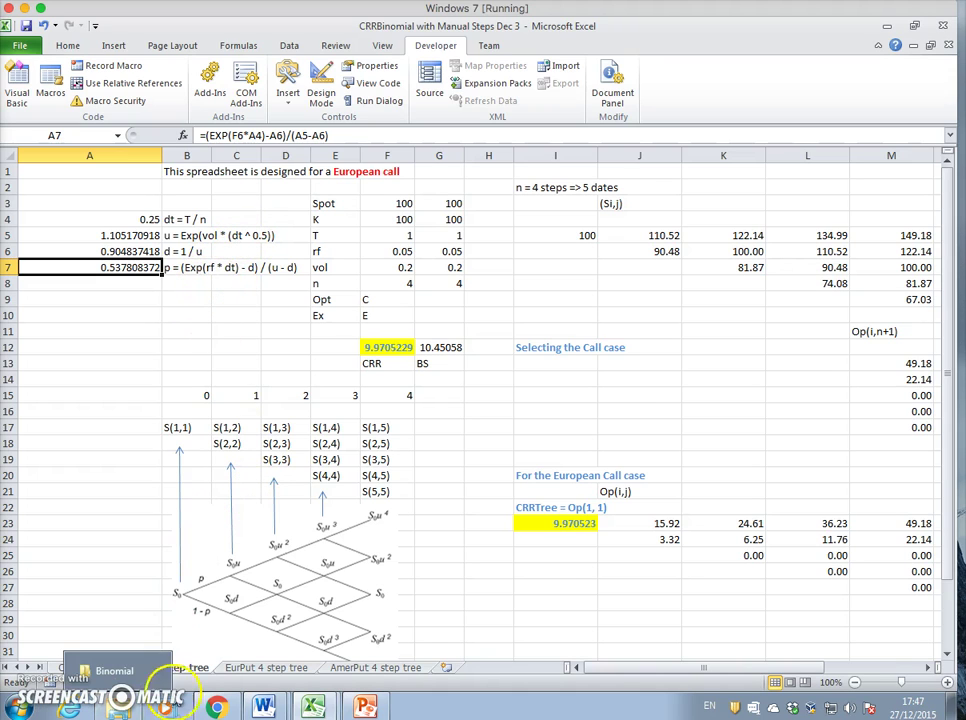
Step: Scroll the paper back up to page 16, the Step 4u hedging example on page 244
left_click(224, 708)
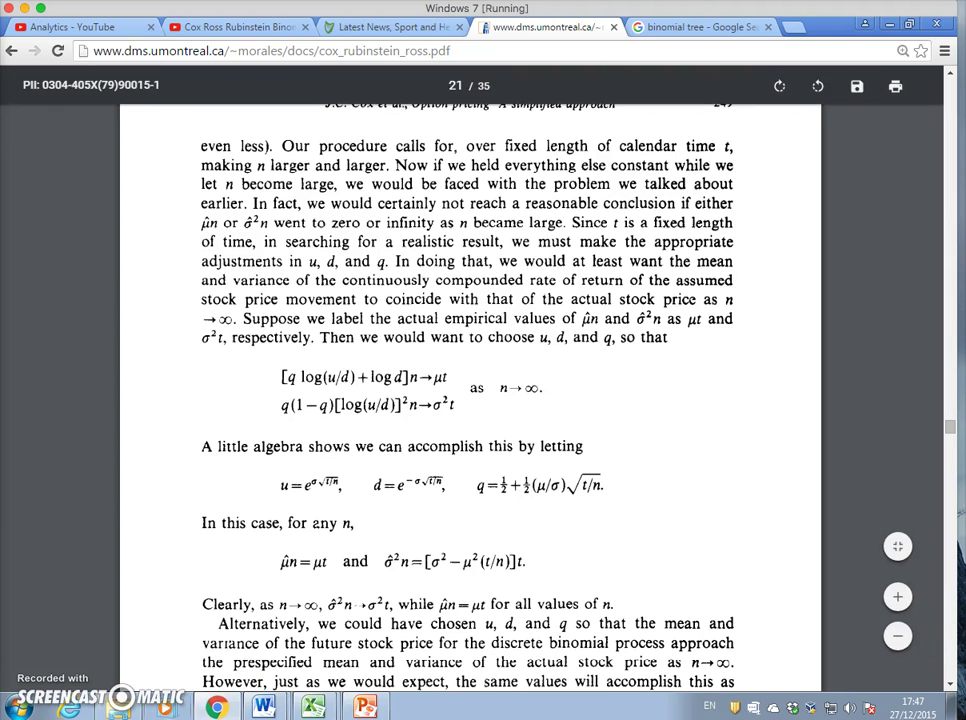
scroll(339, 318, "up", 2)
scroll(466, 390, "down", 3)
scroll(466, 390, "down", 3)
scroll(466, 390, "up", 6)
scroll(466, 393, "up", 10)
scroll(463, 393, "up", 12)
scroll(463, 393, "up", 14)
scroll(463, 393, "up", 10)
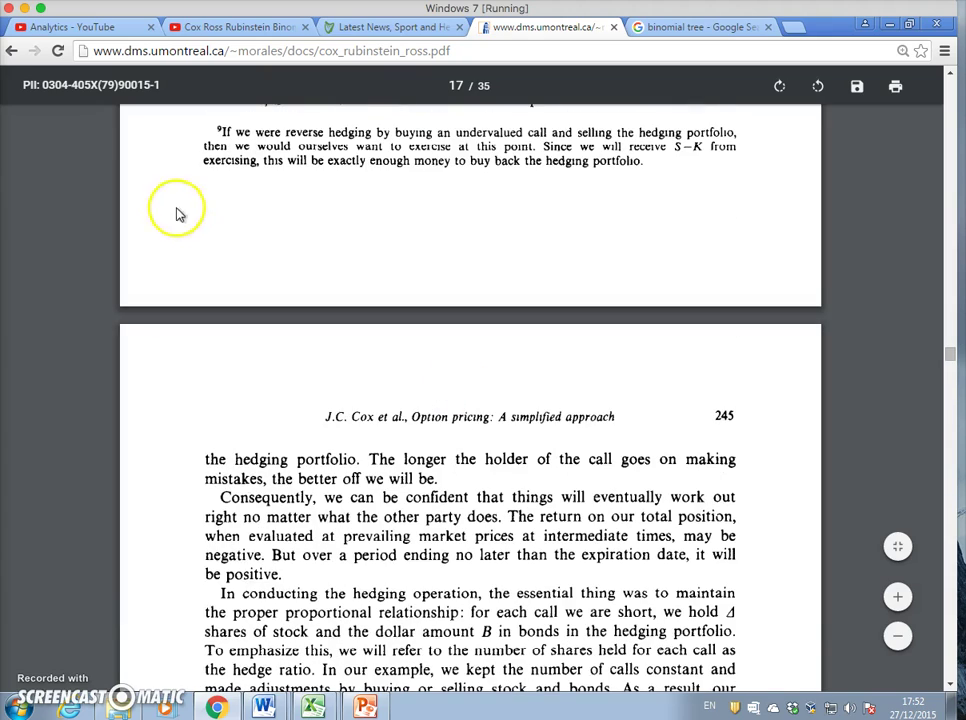
scroll(330, 340, "up", 8)
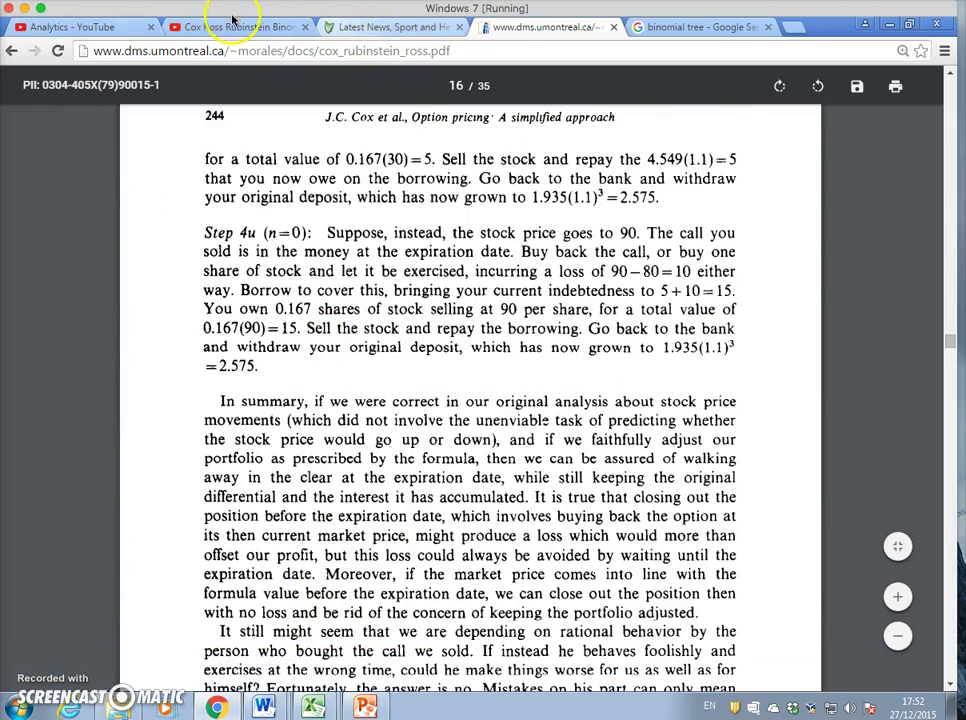
mouse_move(313, 707)
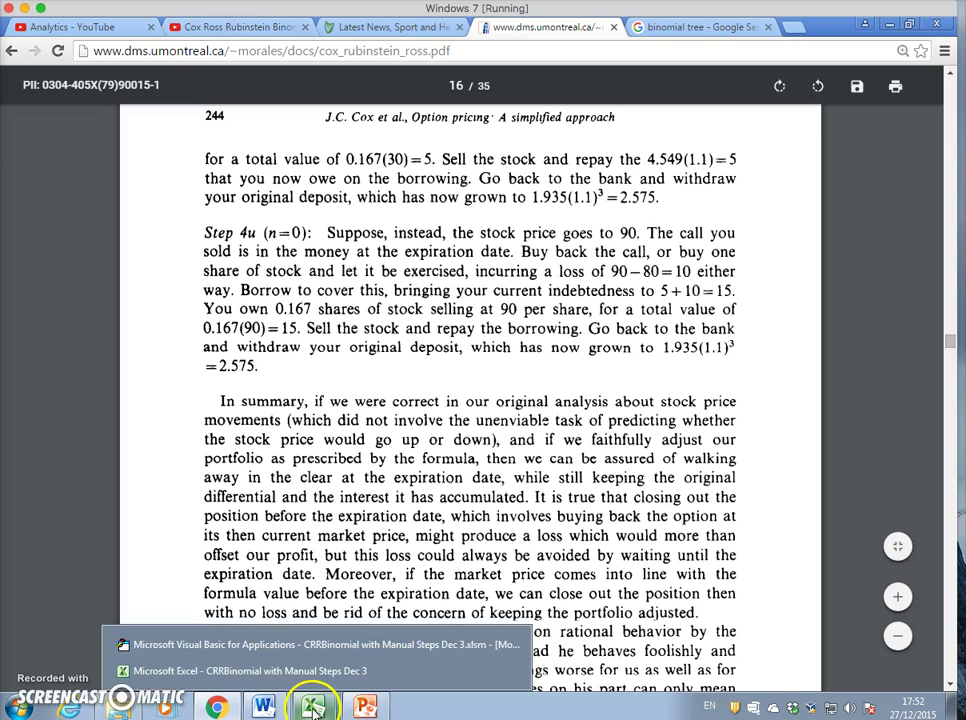
left_click(240, 645)
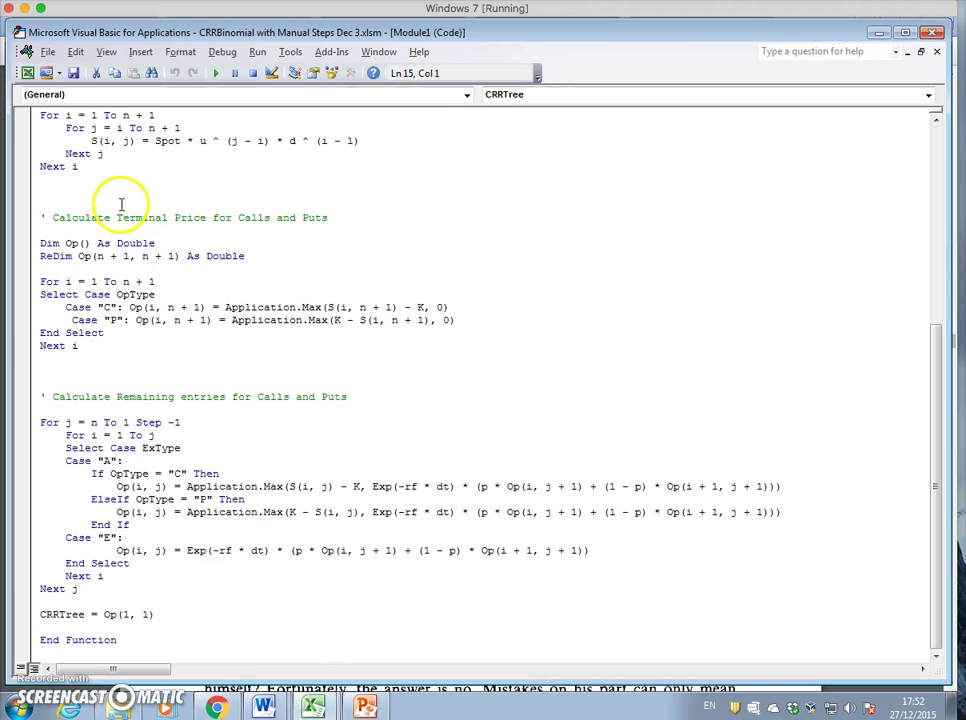
Step: Fix the CRRTree p line to p = (Exp(rf * dt) - d) / (u - d) and return to Excel
scroll(121, 204, "up", 6)
left_click(68, 230)
type("(Exp(rf * dt) - d) / (u - d")
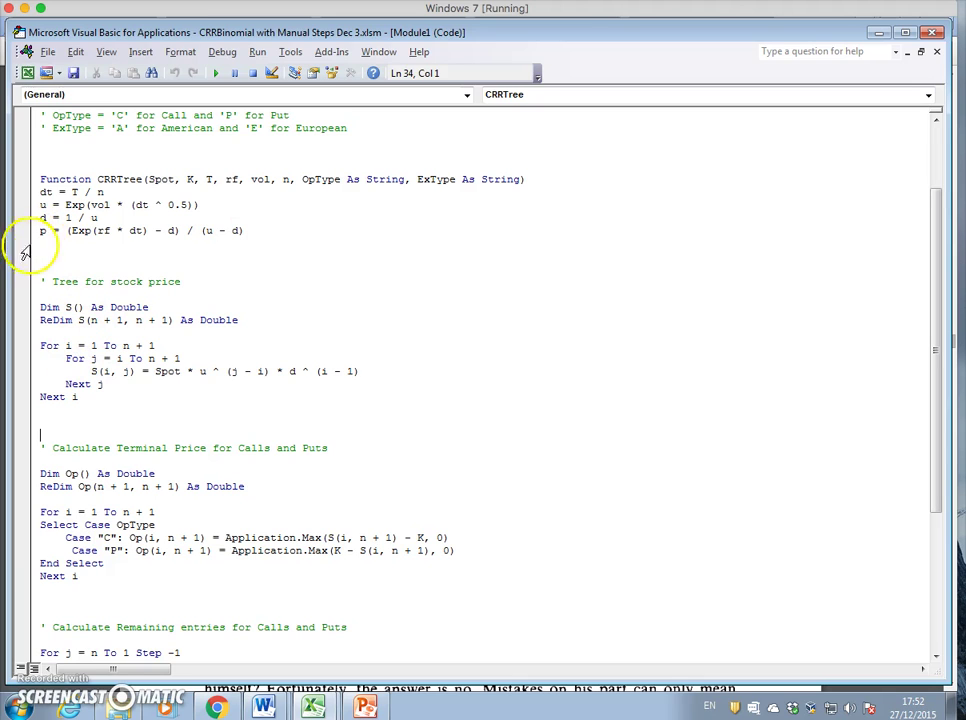
left_click(29, 74)
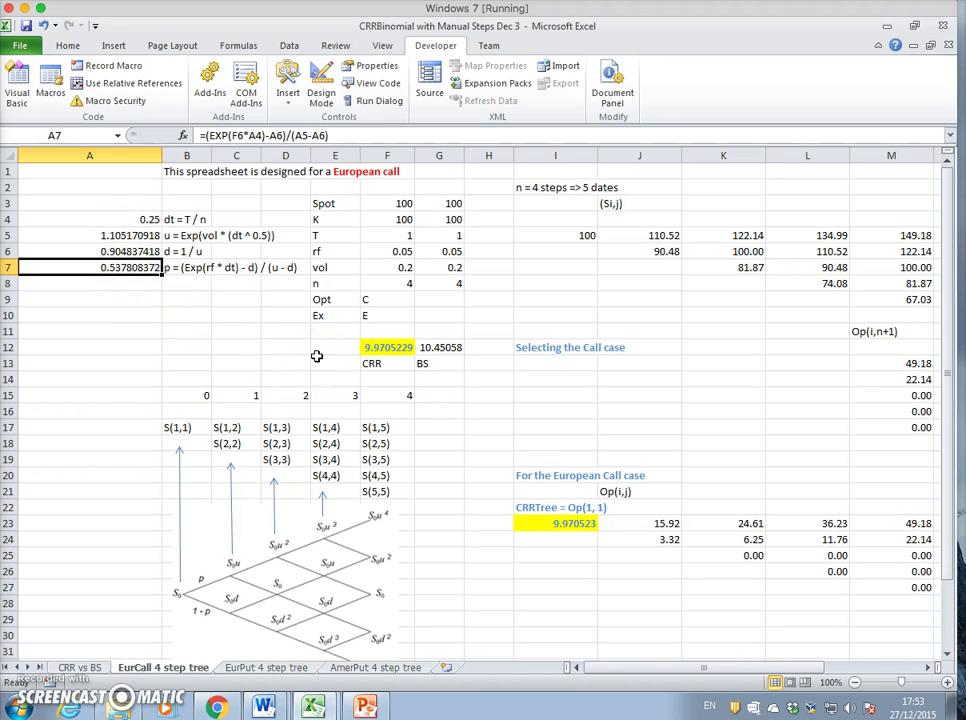
mouse_move(655, 671)
left_mouse_down()
mouse_move(679, 671)
mouse_move(663, 673)
left_mouse_up()
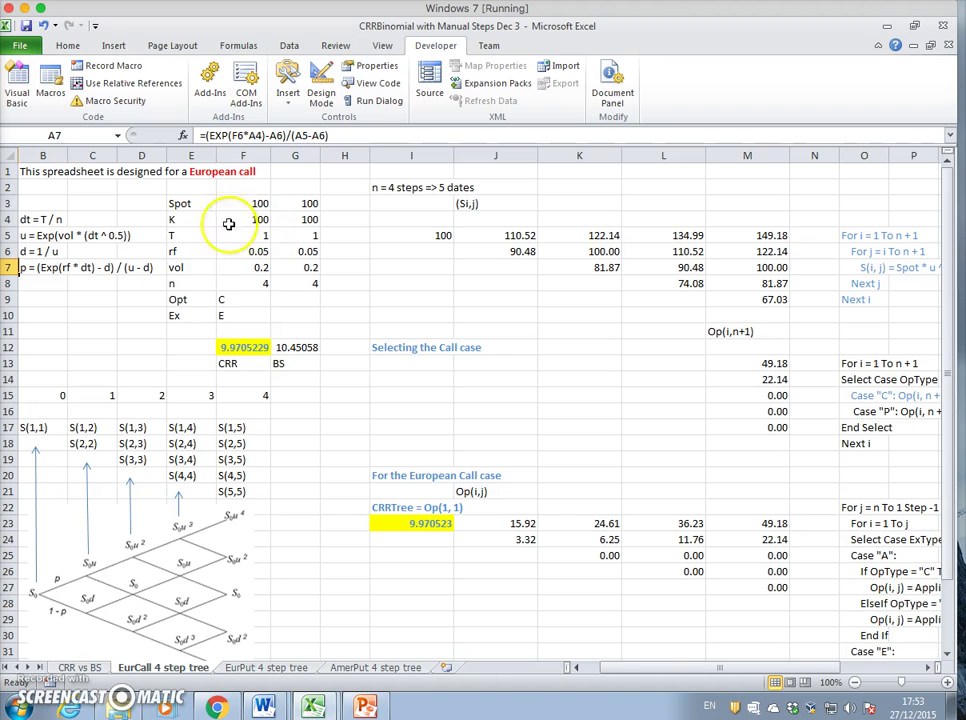
left_click(241, 285)
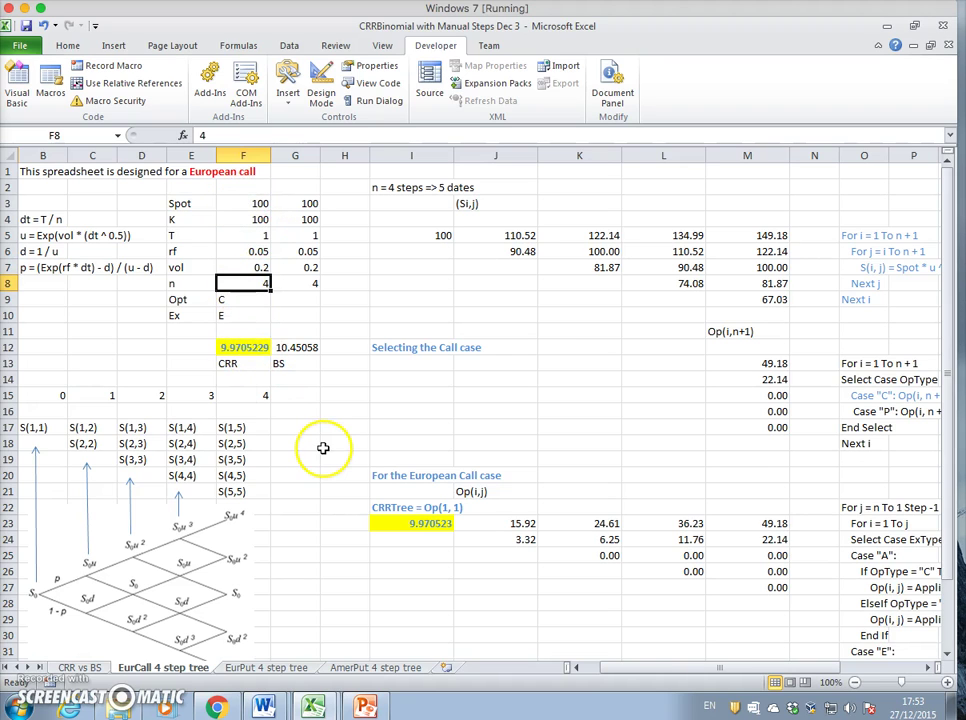
left_click(236, 344)
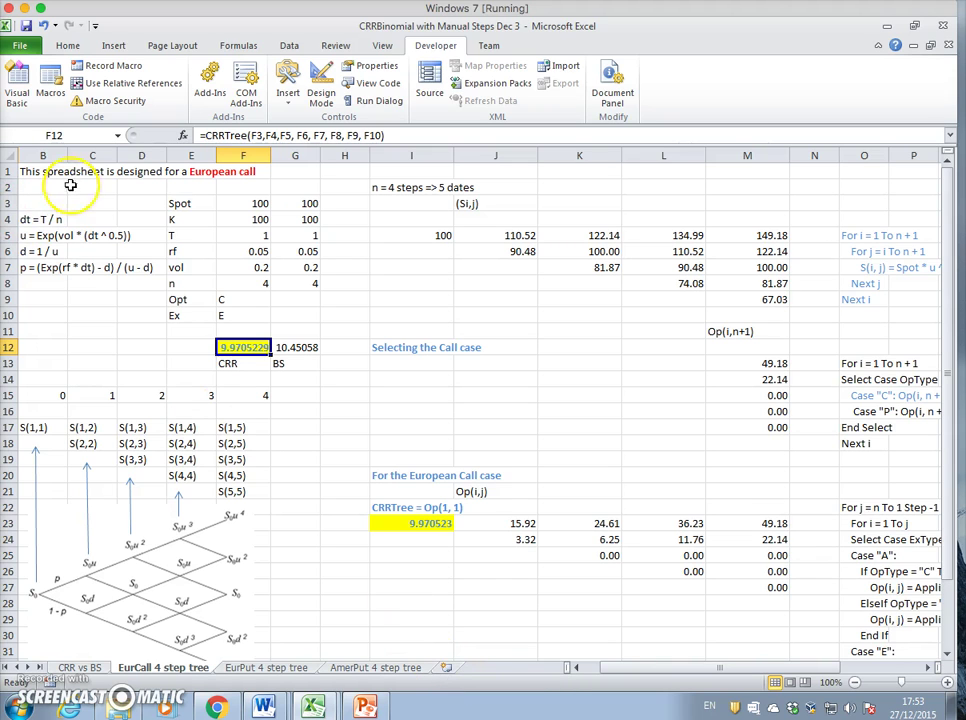
Step: Copy the whole EurCall 4 step tree sheet and paste it into a new Sheet1
left_click(8, 153)
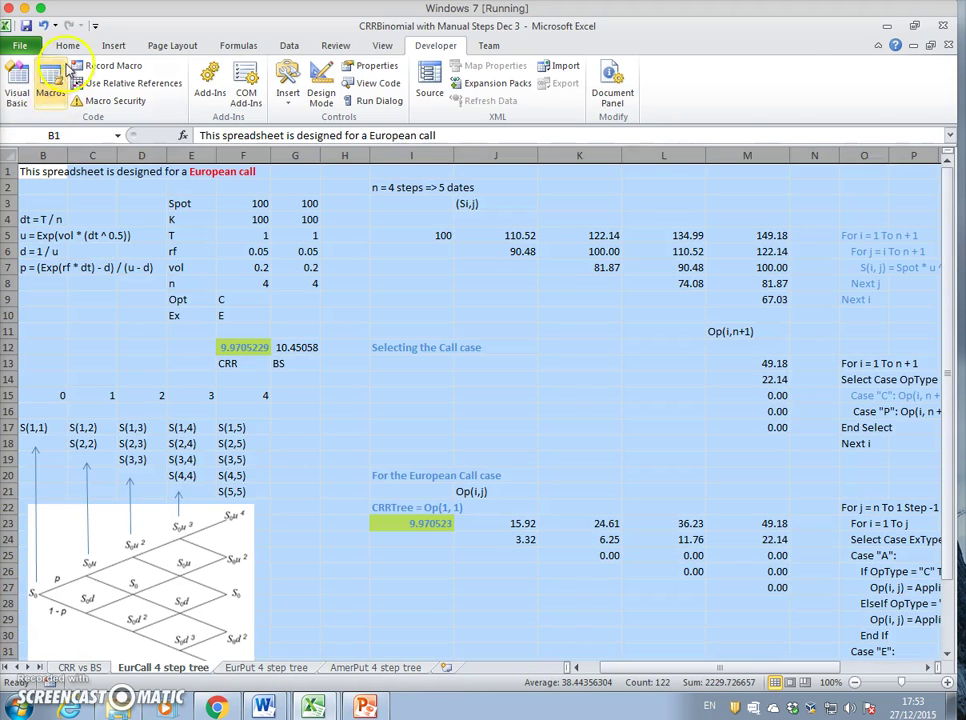
left_click(68, 45)
left_click(43, 86)
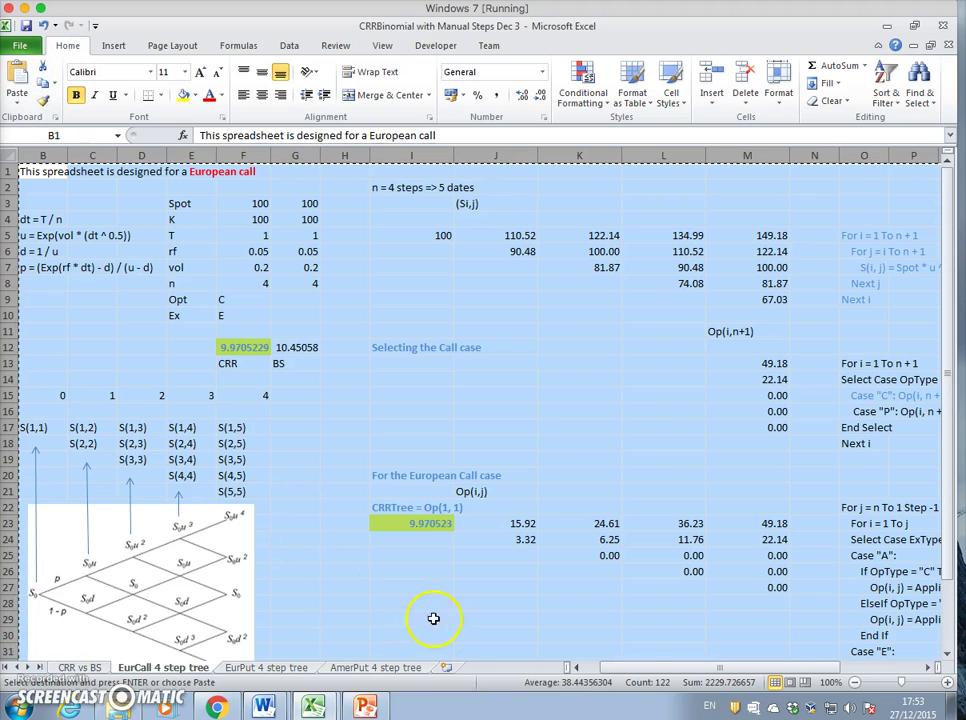
left_click(448, 668)
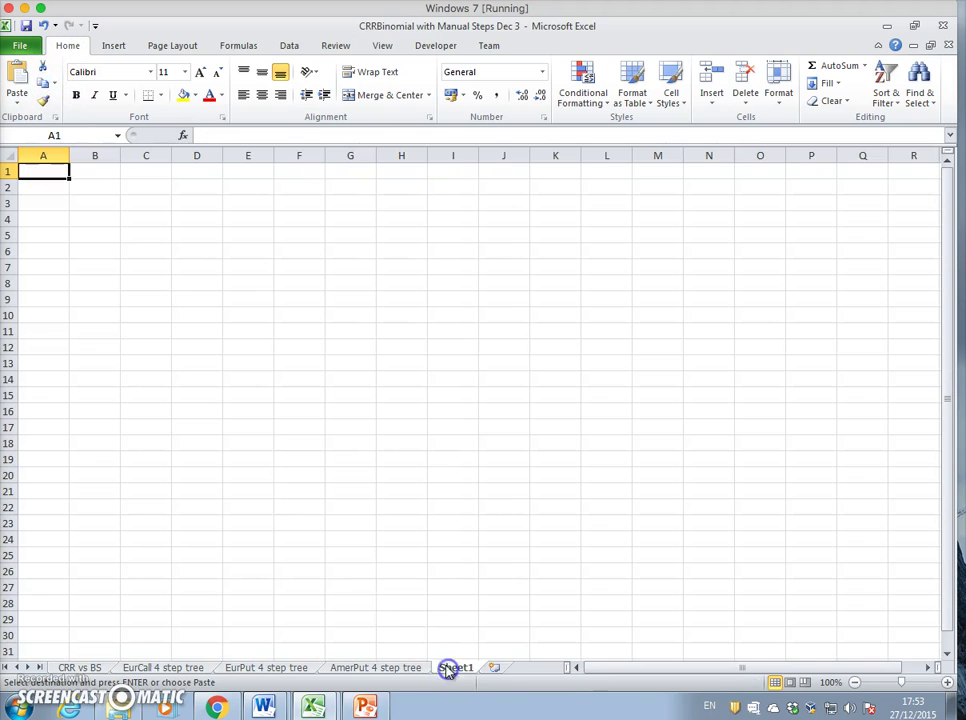
left_click(16, 78)
left_click(554, 427)
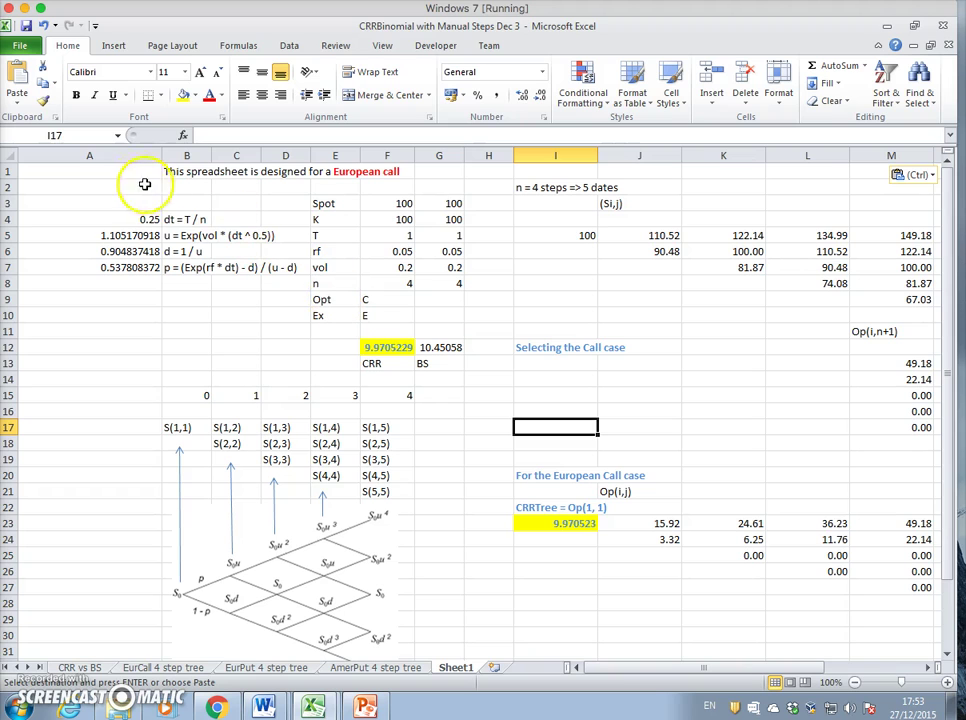
Step: Make column A narrower on Sheet1
left_click(126, 157)
left_click_drag(159, 157, 121, 157)
left_click(617, 393)
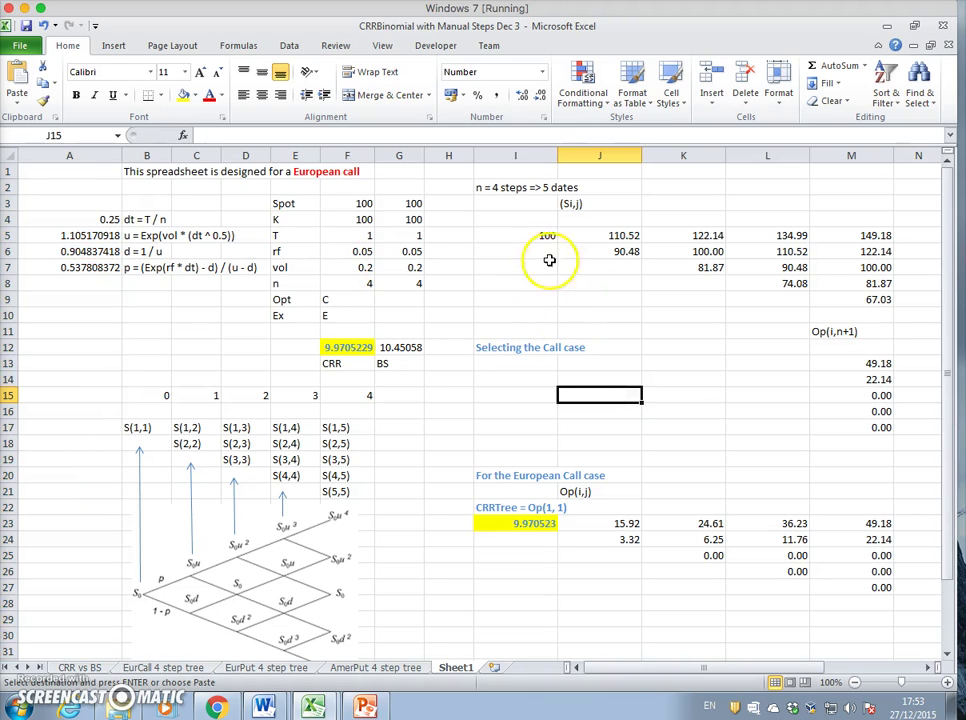
Step: Clear the pasted stock-price tree, column M payoffs and option-value grid, keeping their headings
left_click_drag(533, 237, 881, 305)
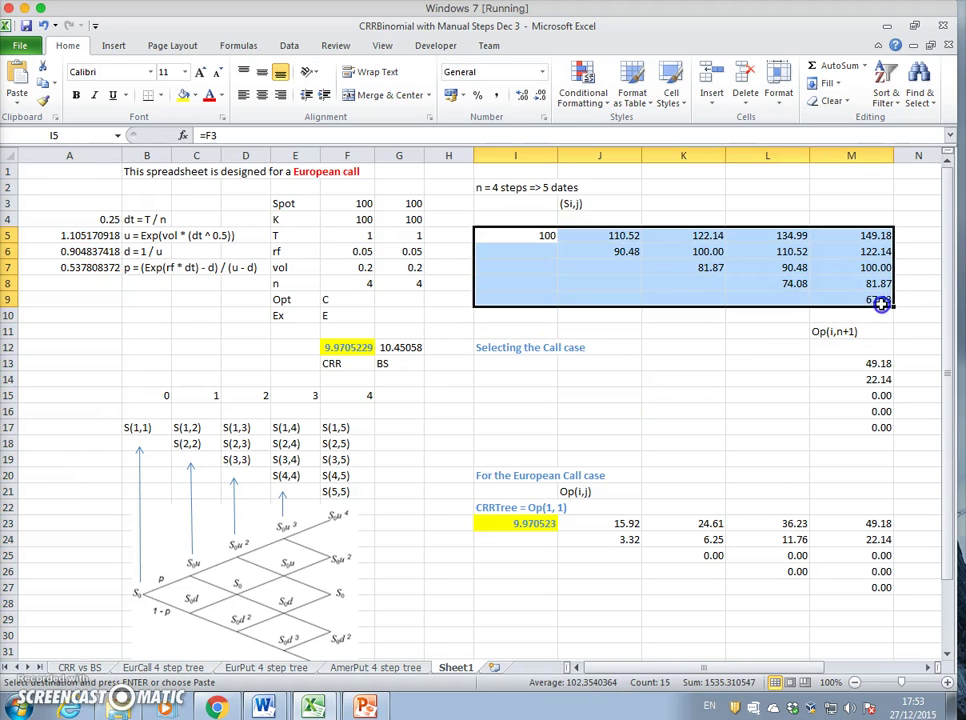
key("Delete")
left_click_drag(862, 363, 862, 424)
left_click_drag(515, 522, 836, 586)
key("Delete")
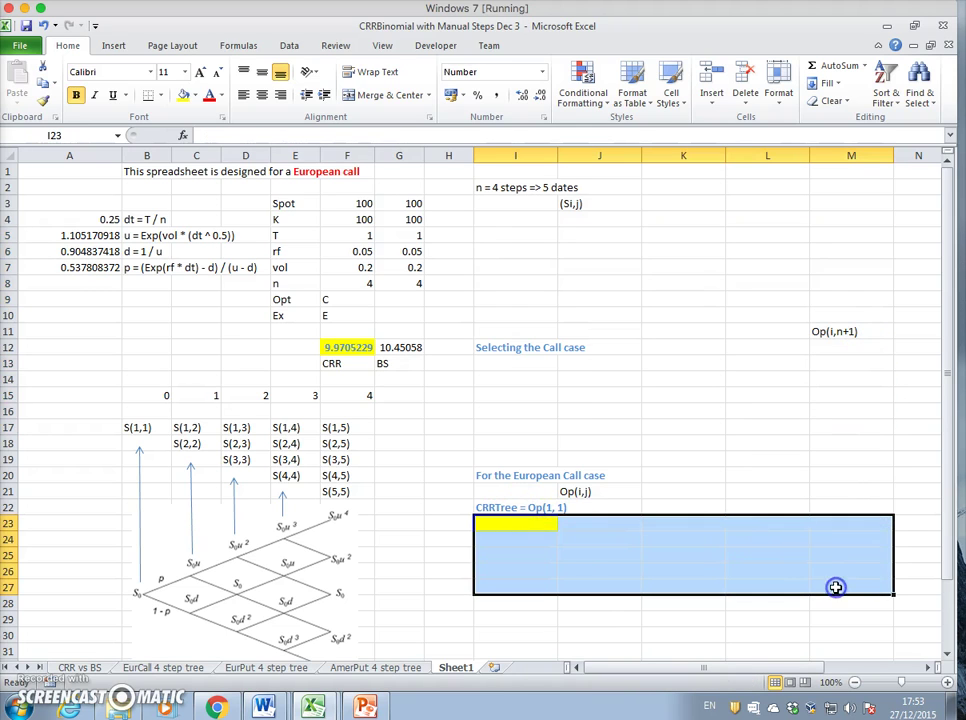
left_click(522, 219)
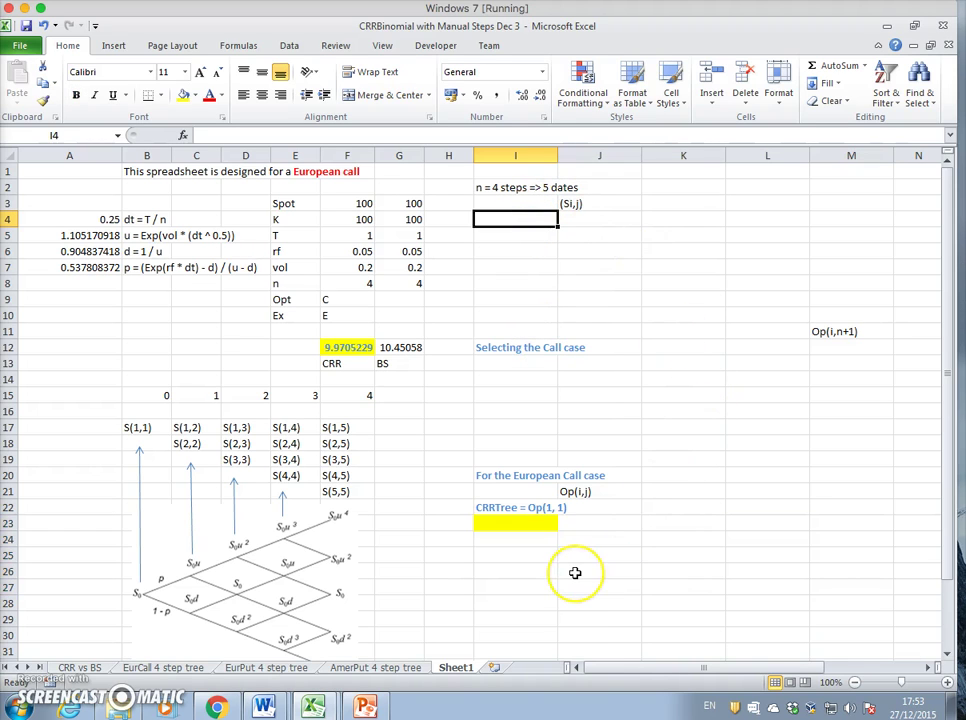
Step: Enter the spot price 100 in I4
type("100")
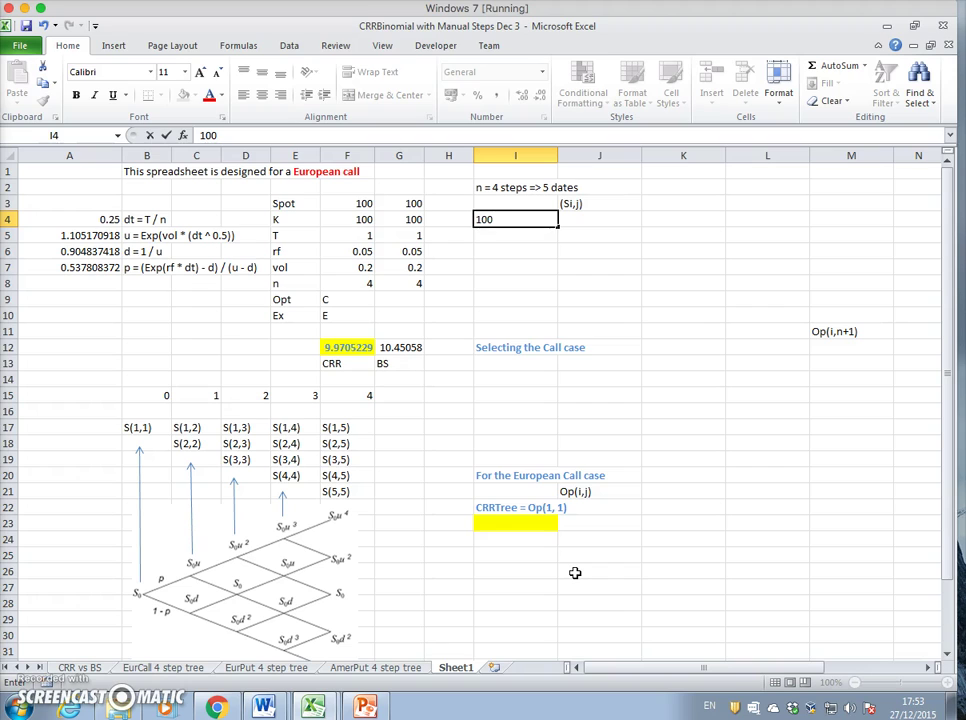
key("Return")
key("Up")
key("Right")
Step: Enter =I4*$A$5 in J4 and fill it right to M4, reaching 149.1824698
type("=")
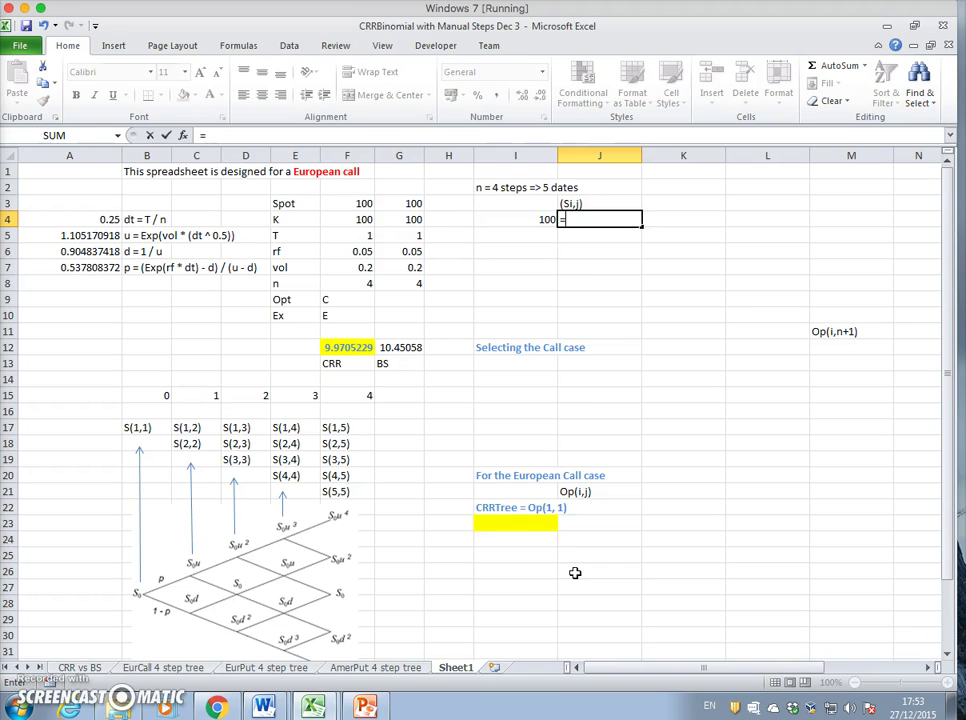
left_click(515, 217)
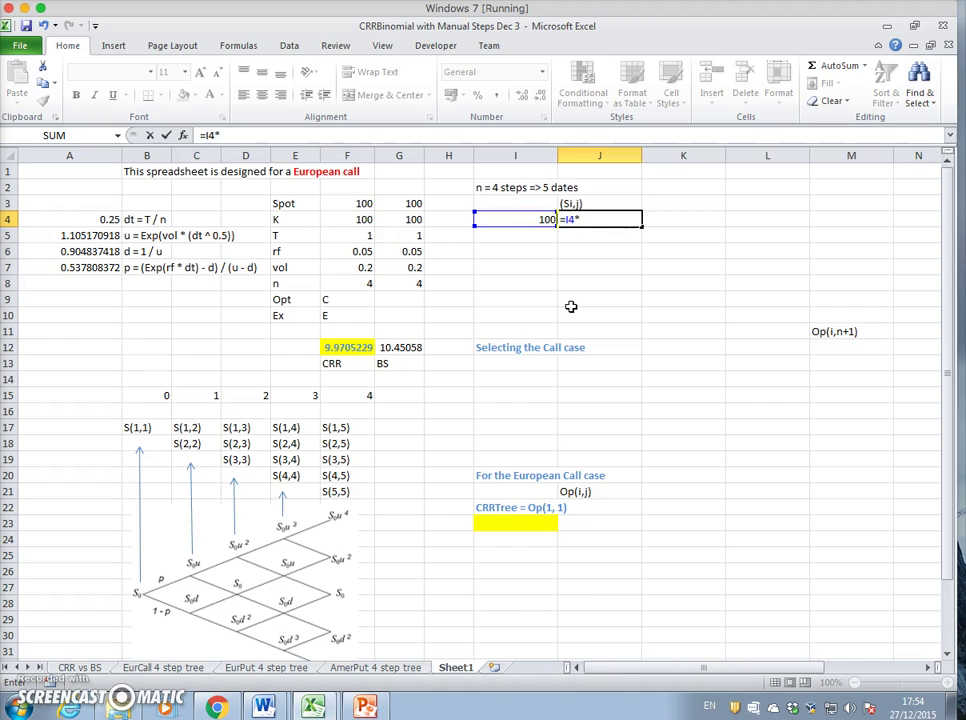
left_click(95, 236)
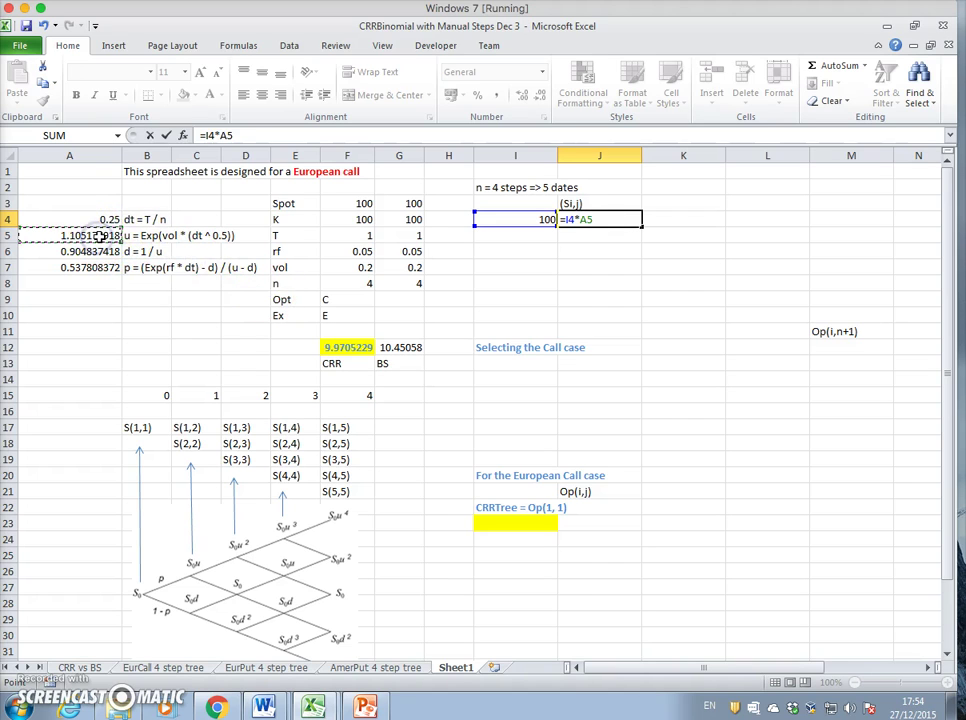
key("F4")
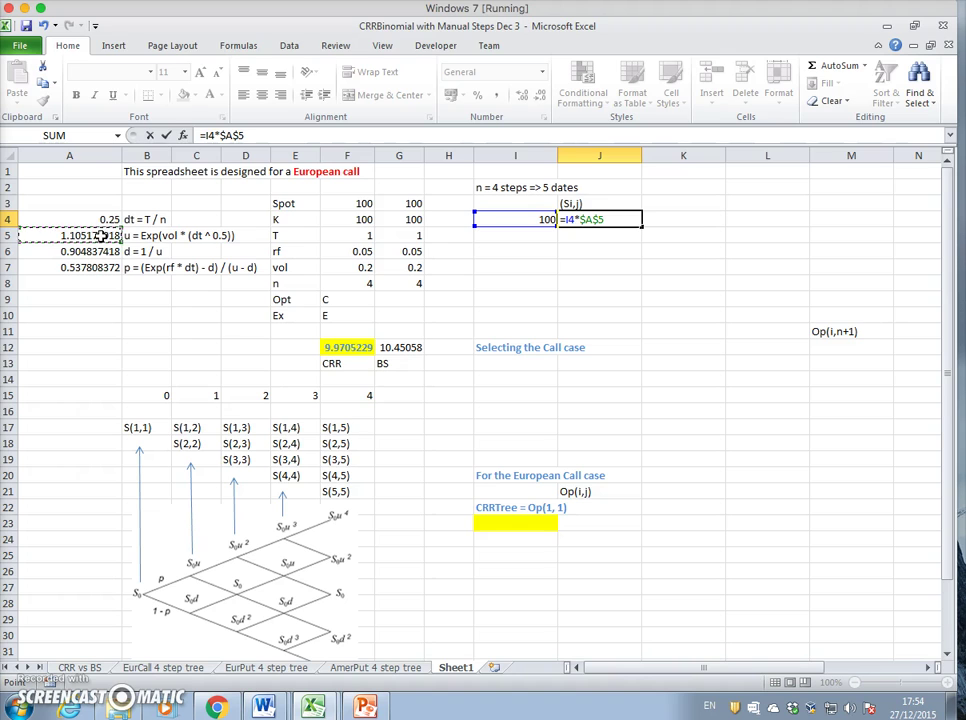
key("Return")
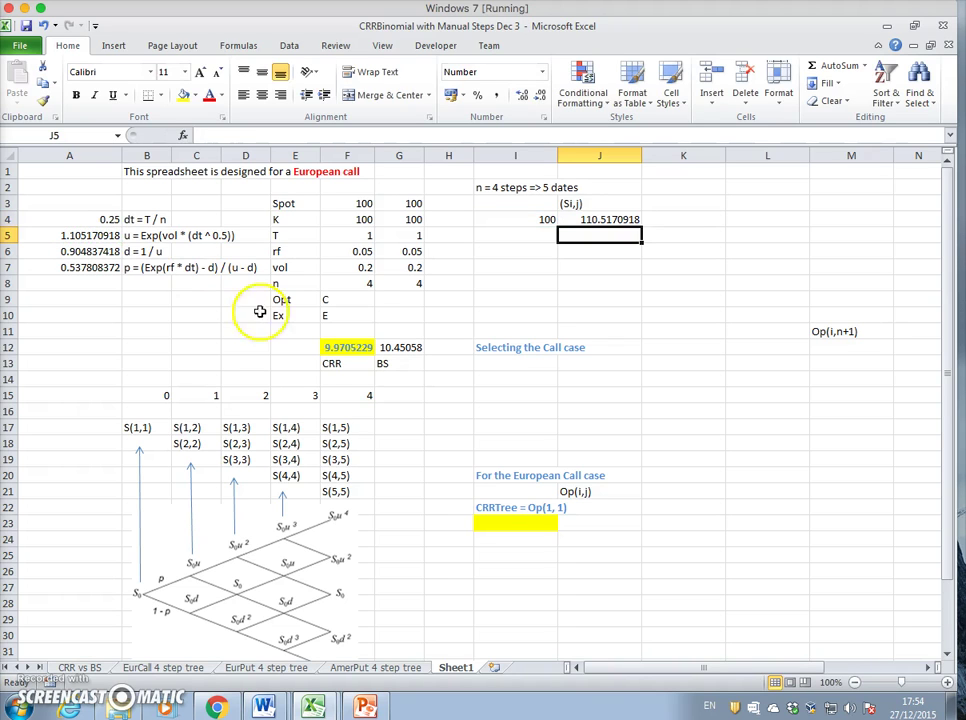
left_click(591, 219)
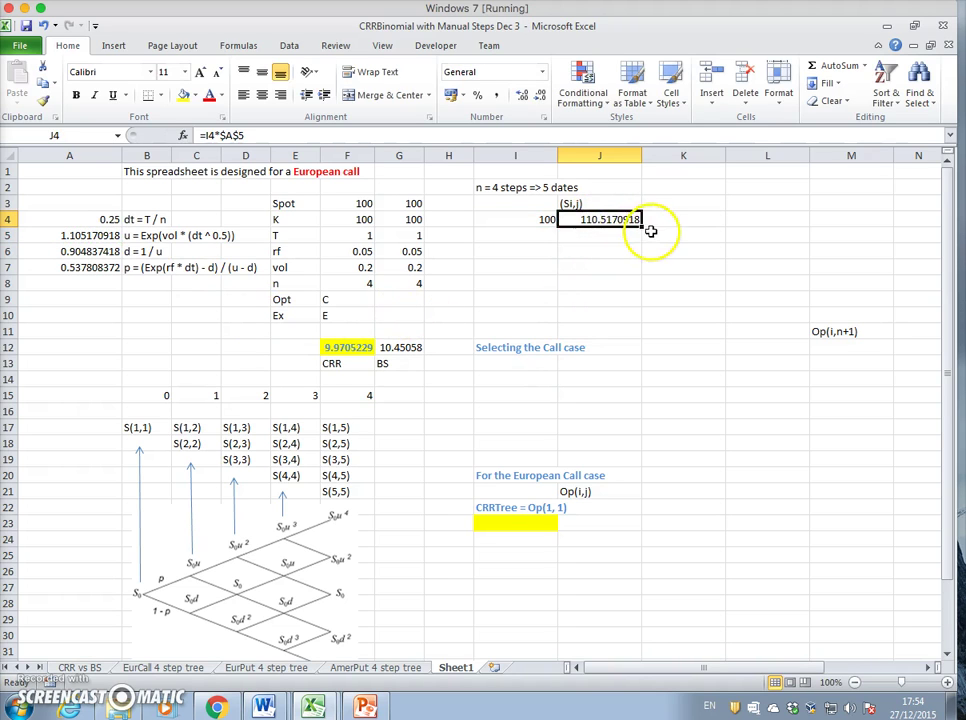
left_click_drag(648, 227, 854, 229)
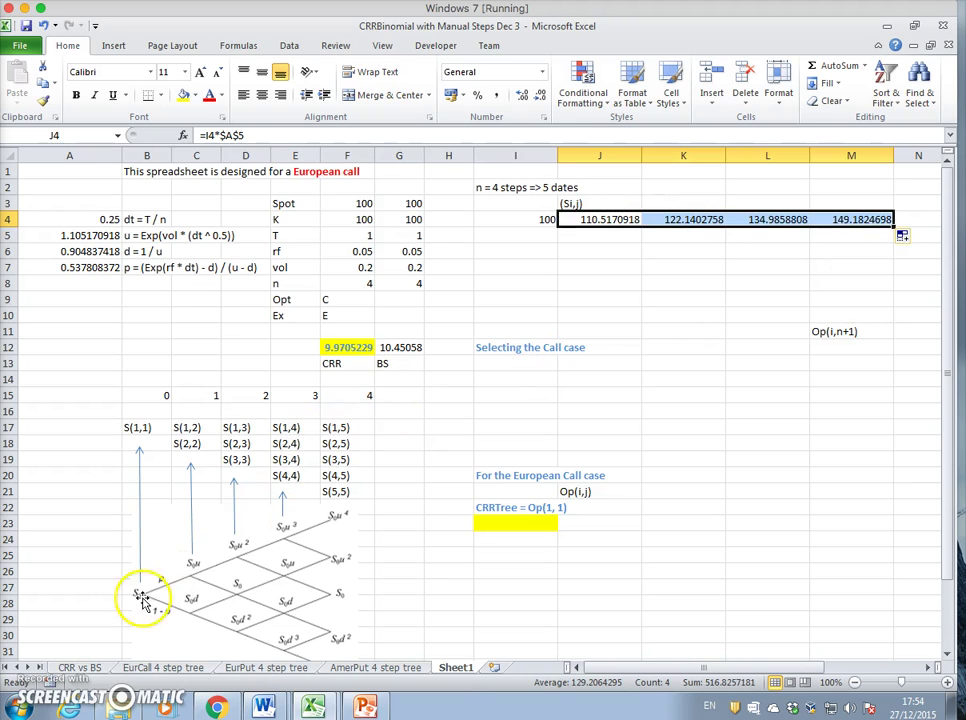
left_click(604, 220)
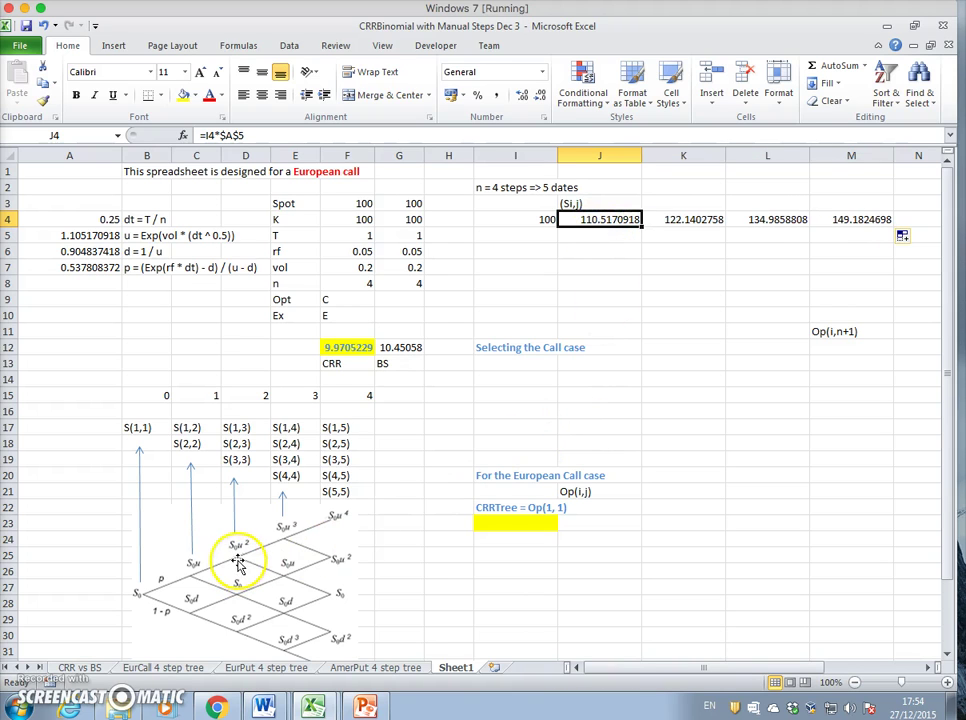
left_click(700, 219)
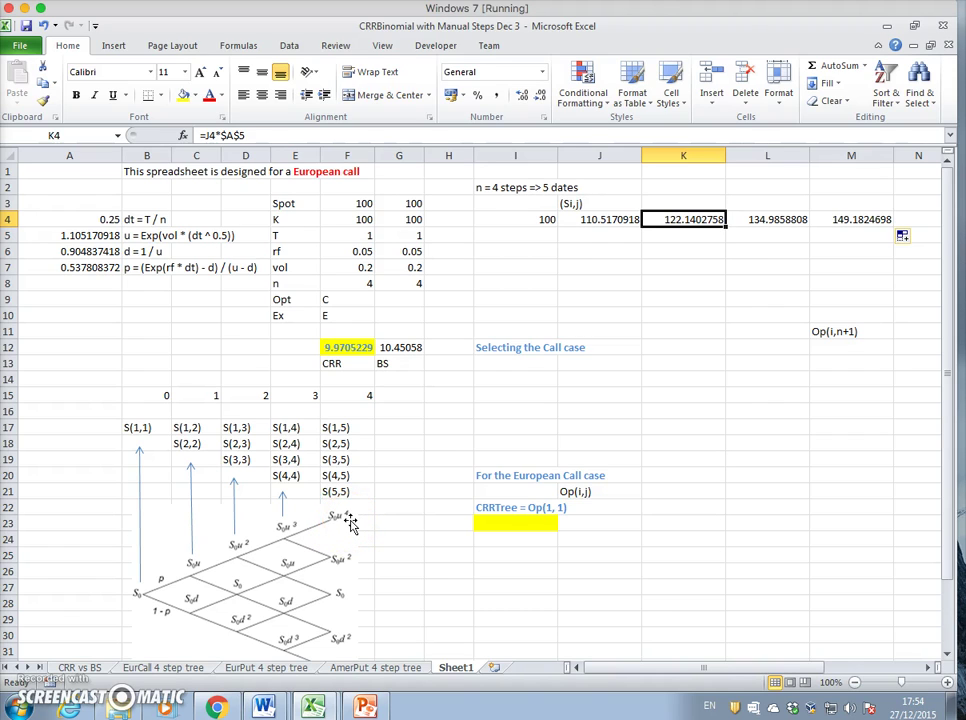
Step: Enter the down-move formulas =I4*A6 in J5 and J5 times A6 in K6 (90.48, 81.87)
left_click(603, 240)
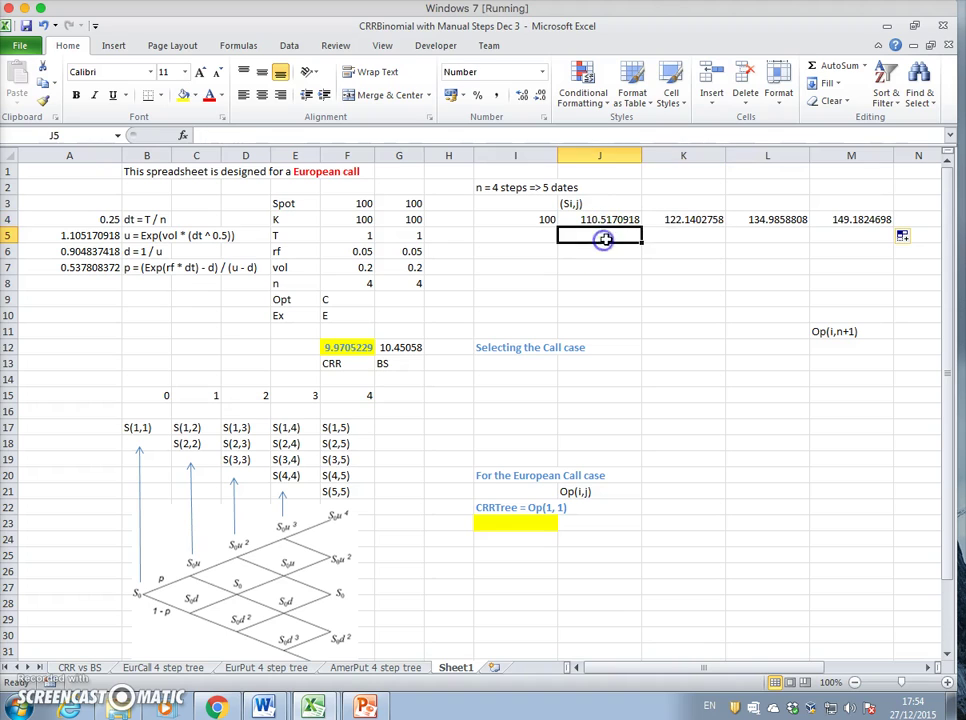
type("=")
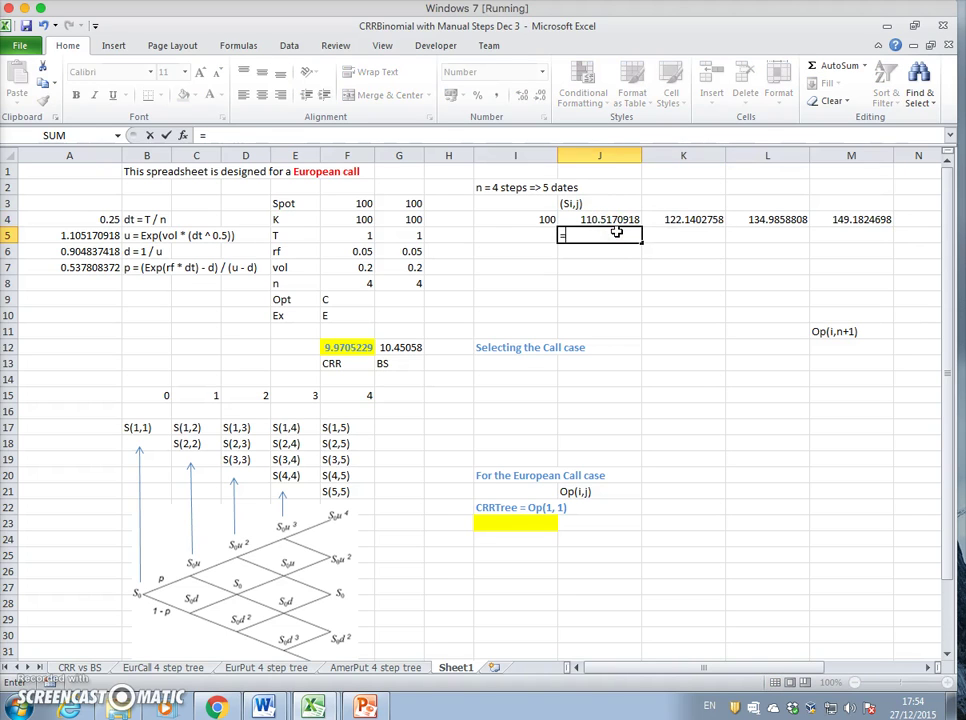
left_click(530, 219)
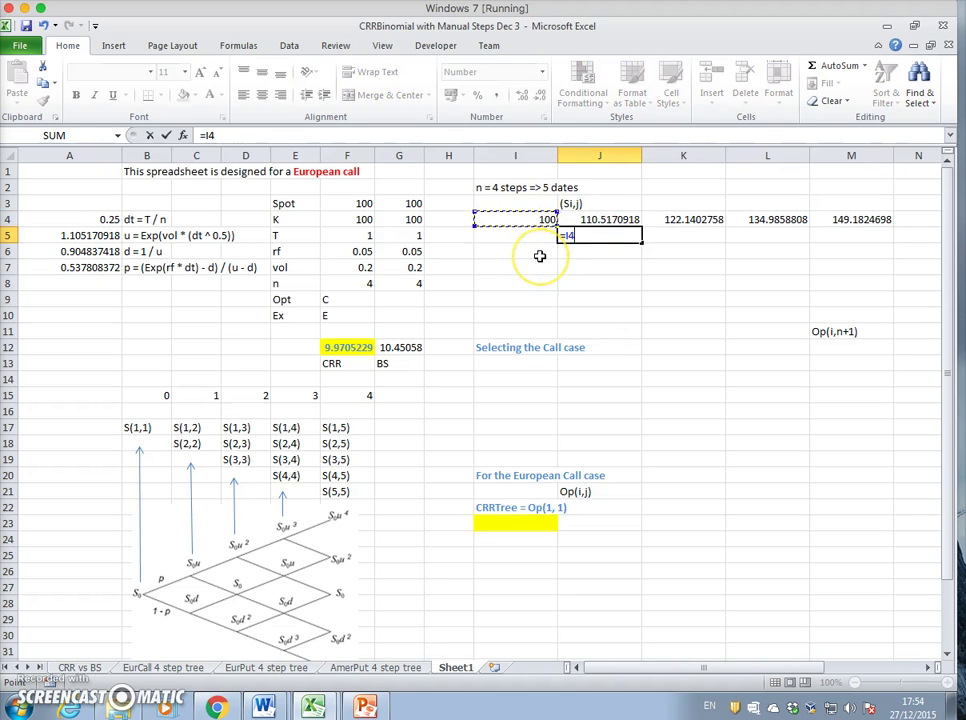
type("*")
left_click(92, 253)
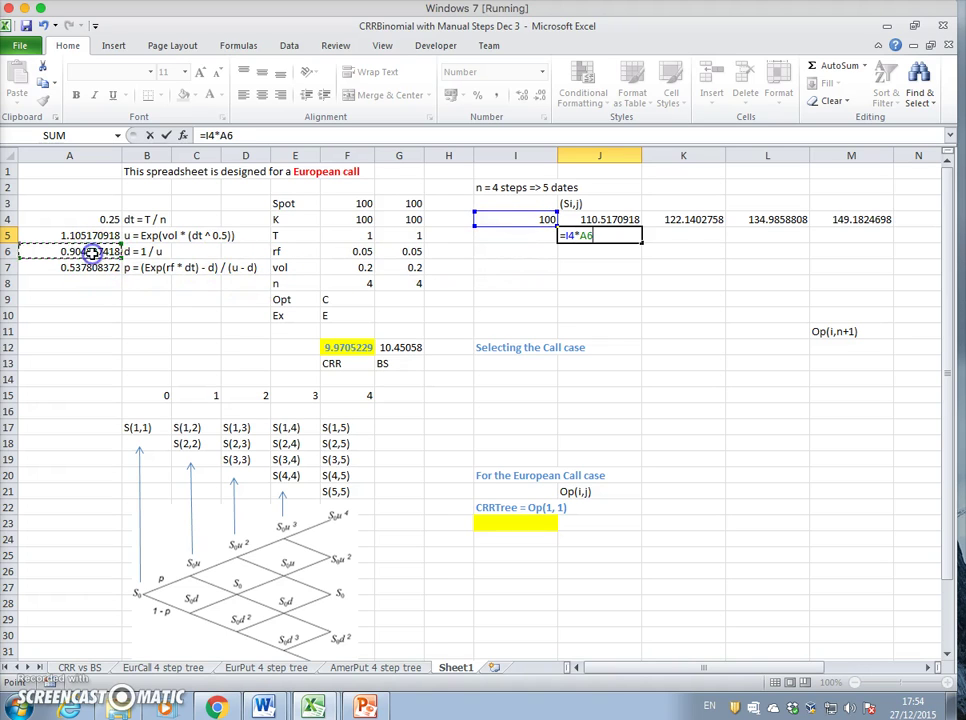
key("Return")
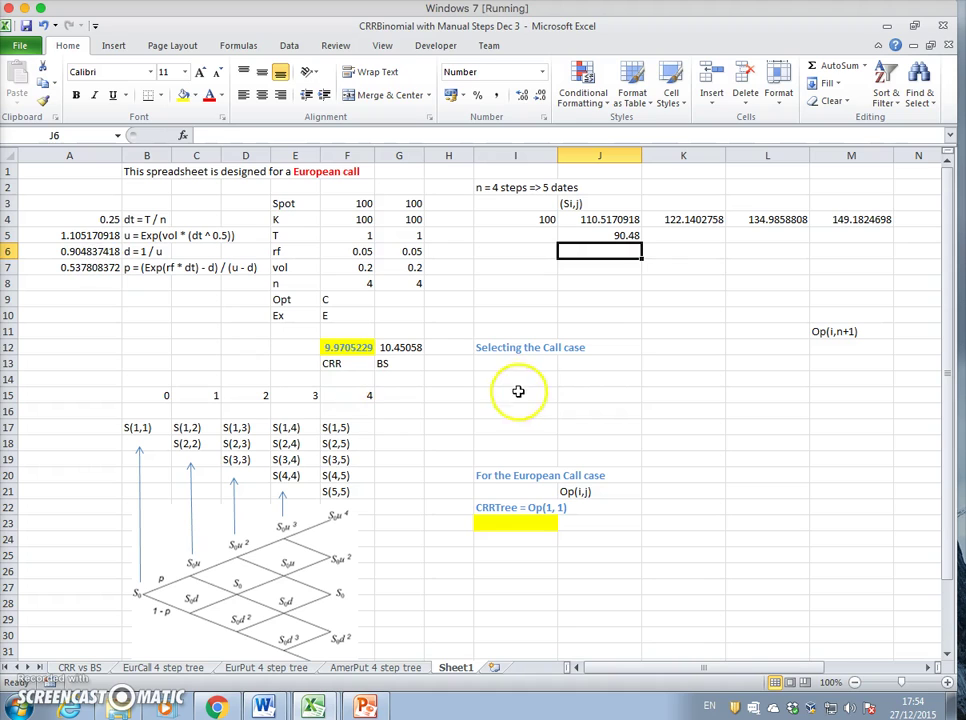
left_click(685, 254)
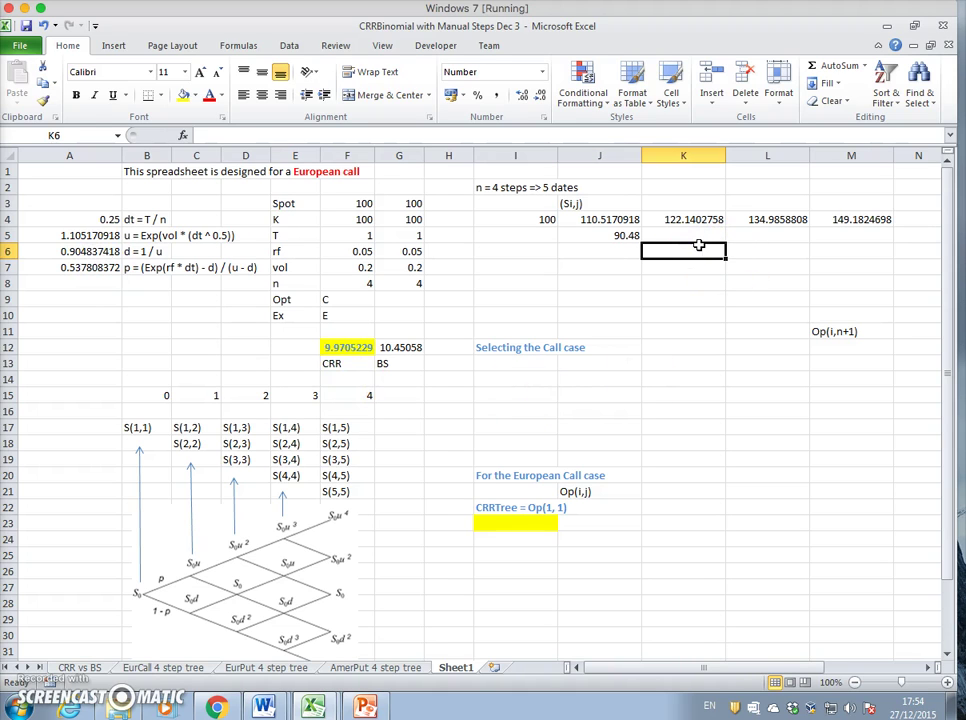
type("=")
left_click(625, 235)
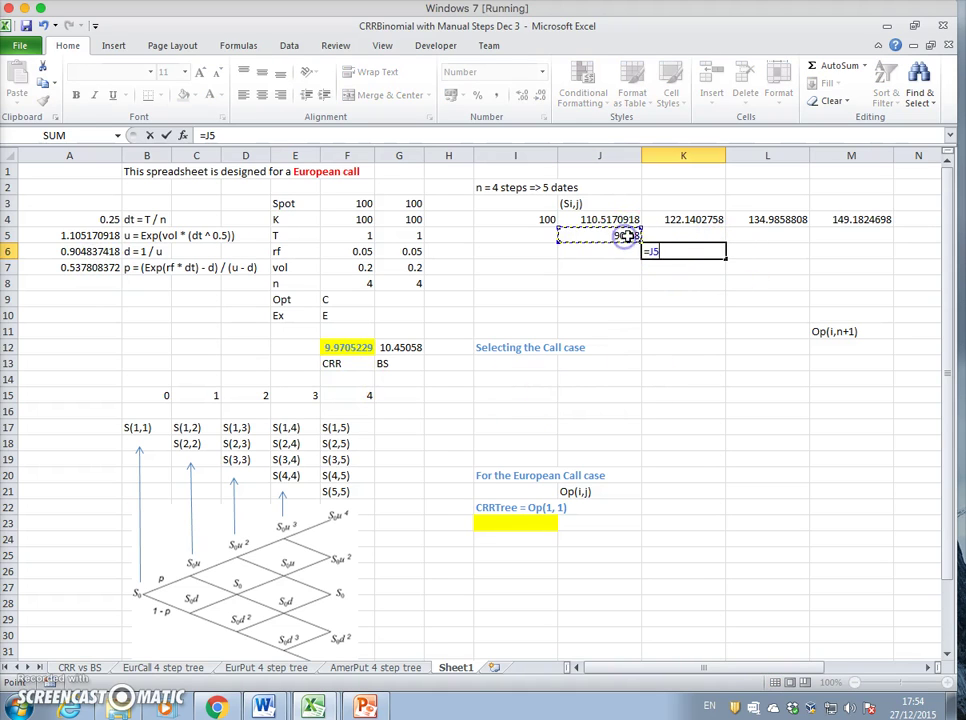
left_click(90, 253)
type("*")
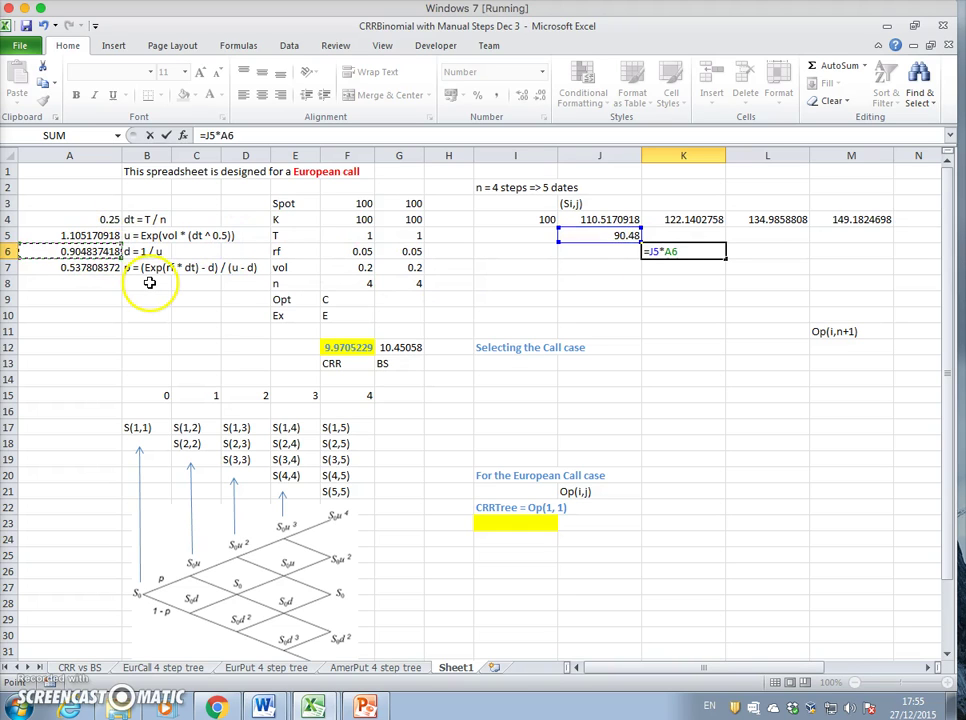
key("Return")
Step: Enter K6*A6 in L7 and =L7*A6 in M8 (74.08, 67.03), then check J5 and K6
left_click(757, 265)
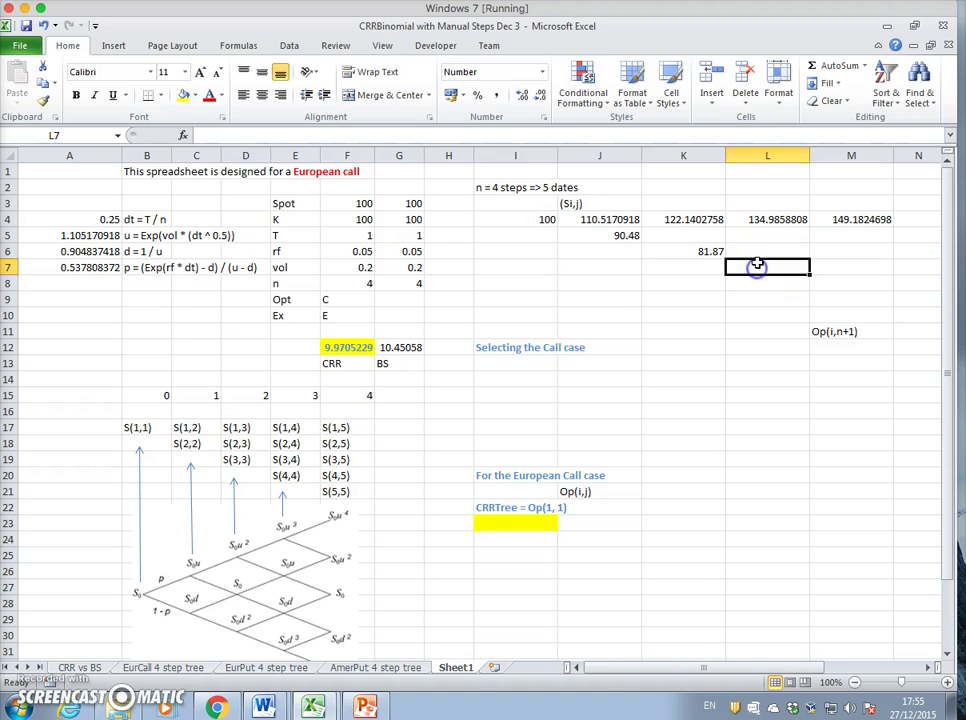
type("=")
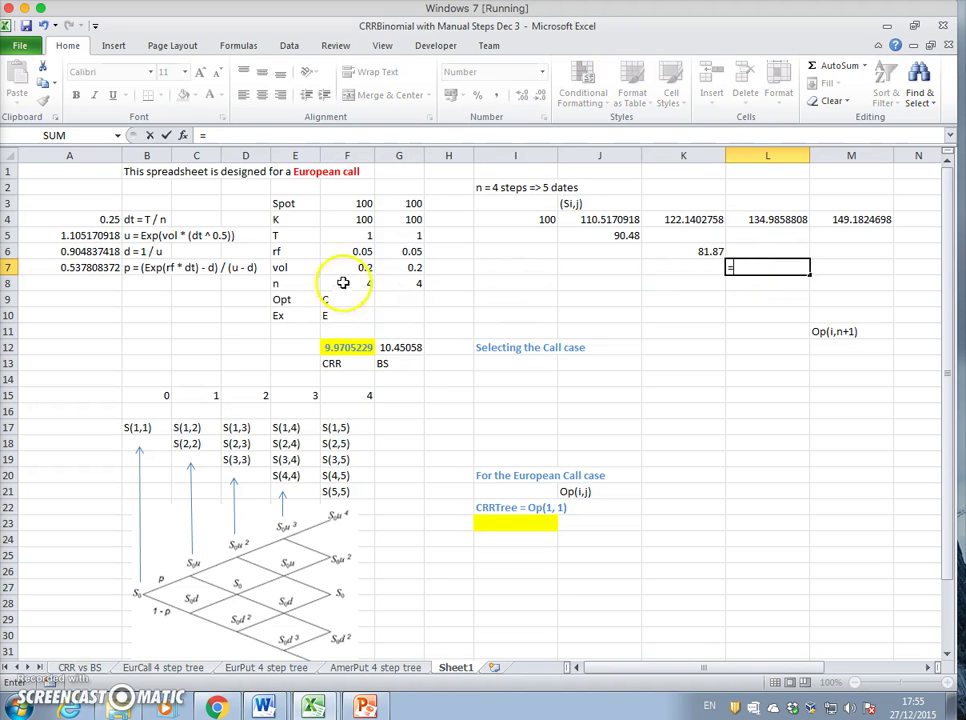
left_click(683, 251)
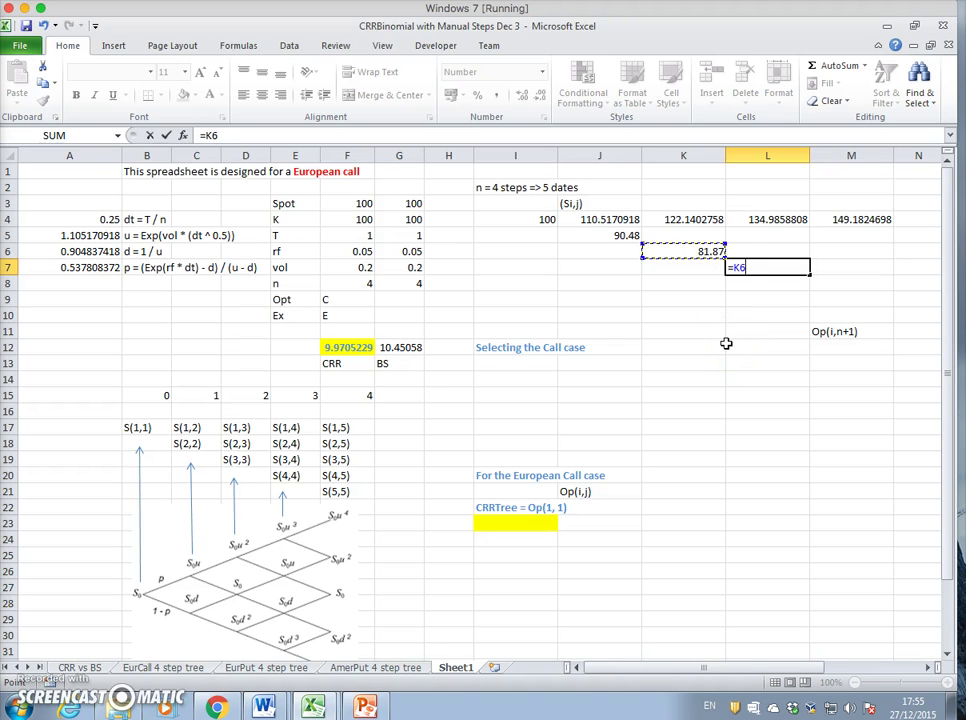
left_click(80, 251)
key("Return")
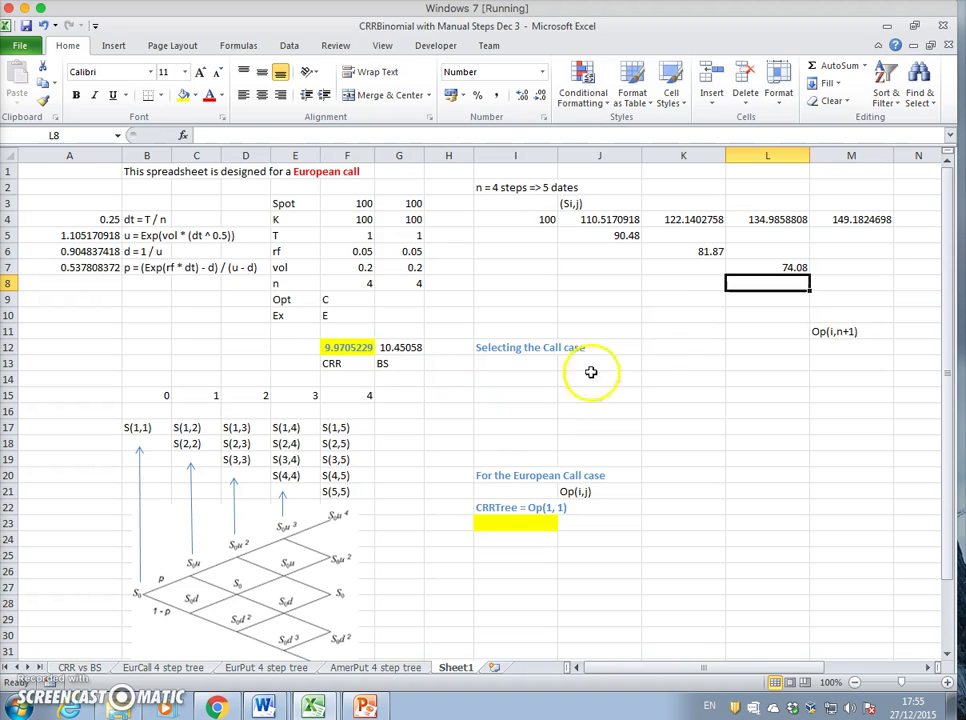
left_click(846, 284)
type("=")
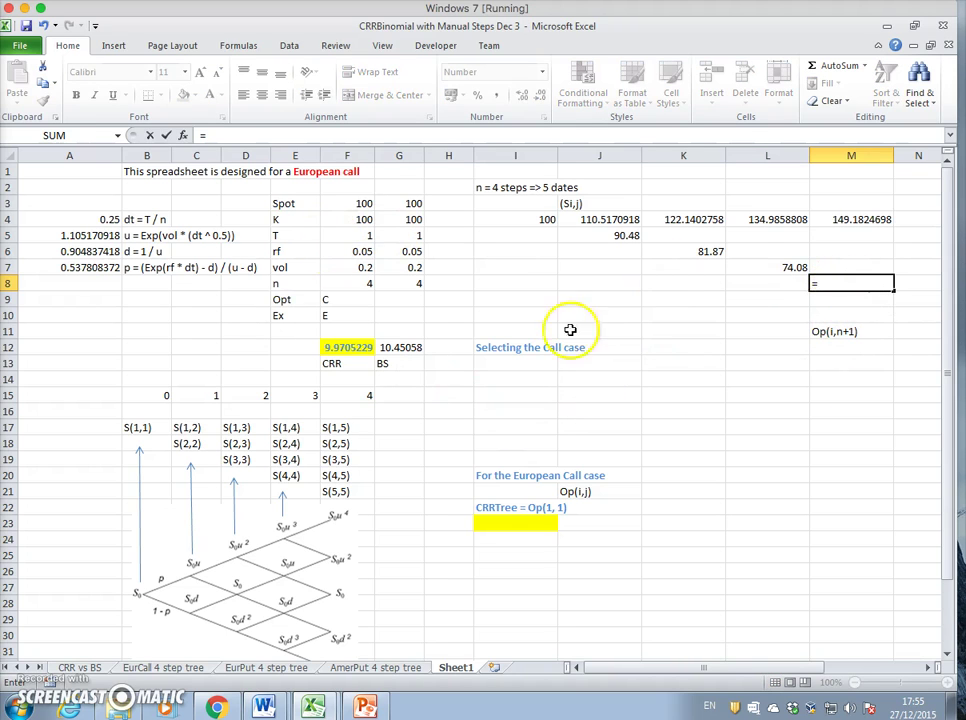
left_click(785, 267)
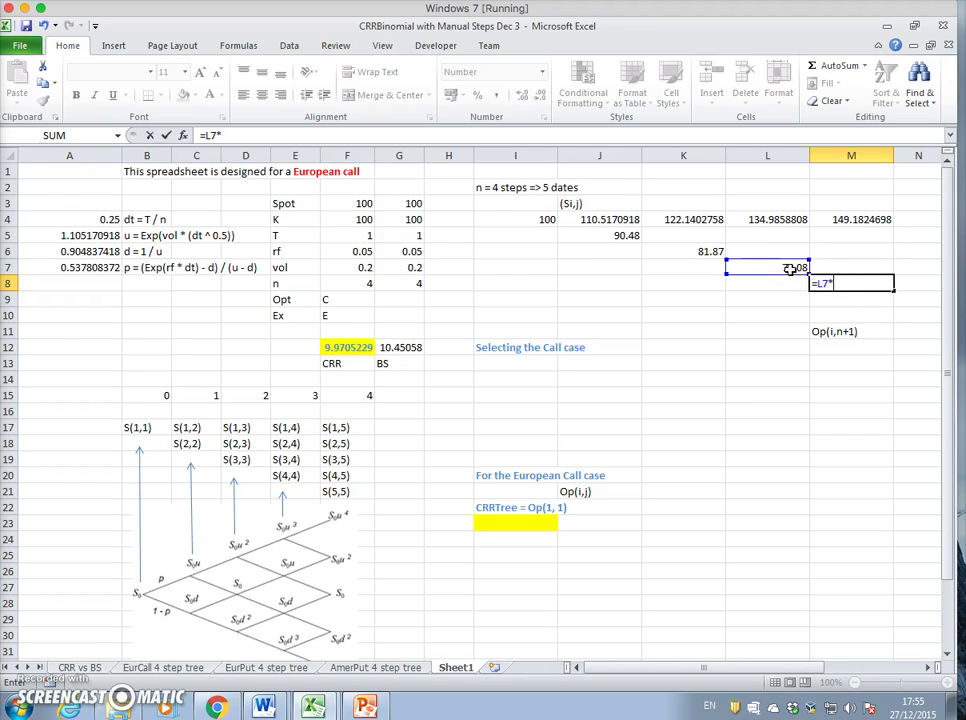
left_click(103, 253)
key("Return")
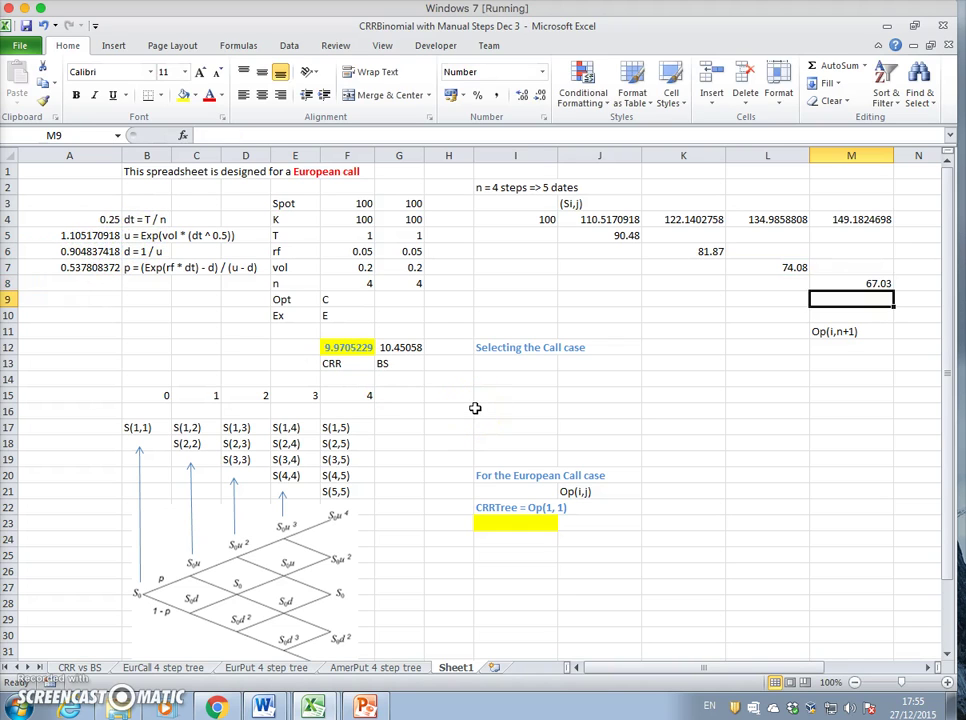
left_click(683, 235)
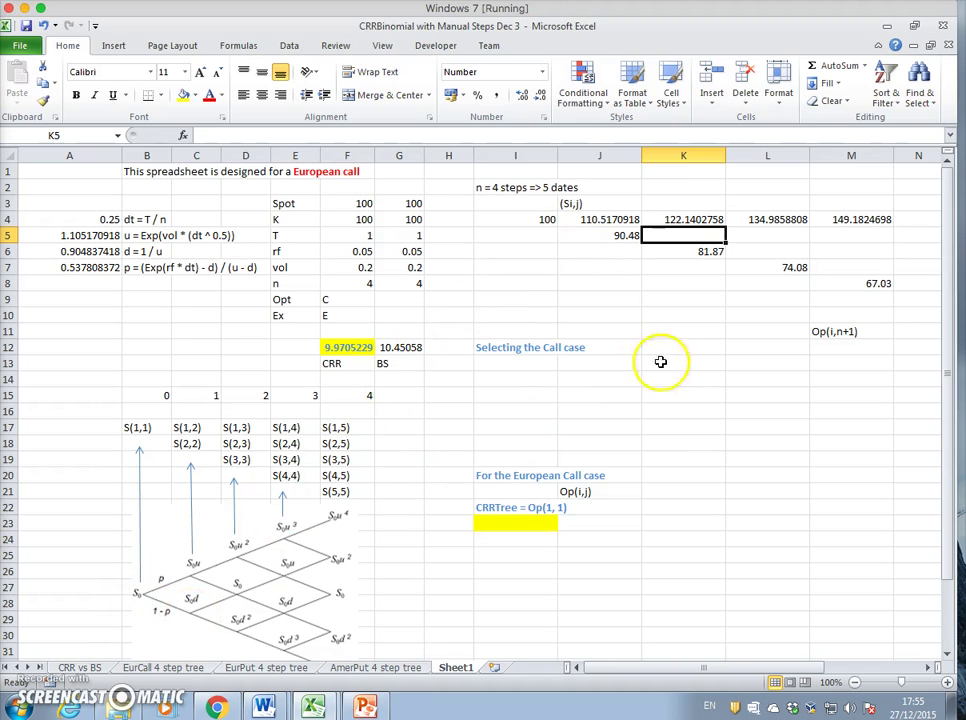
left_click(600, 236)
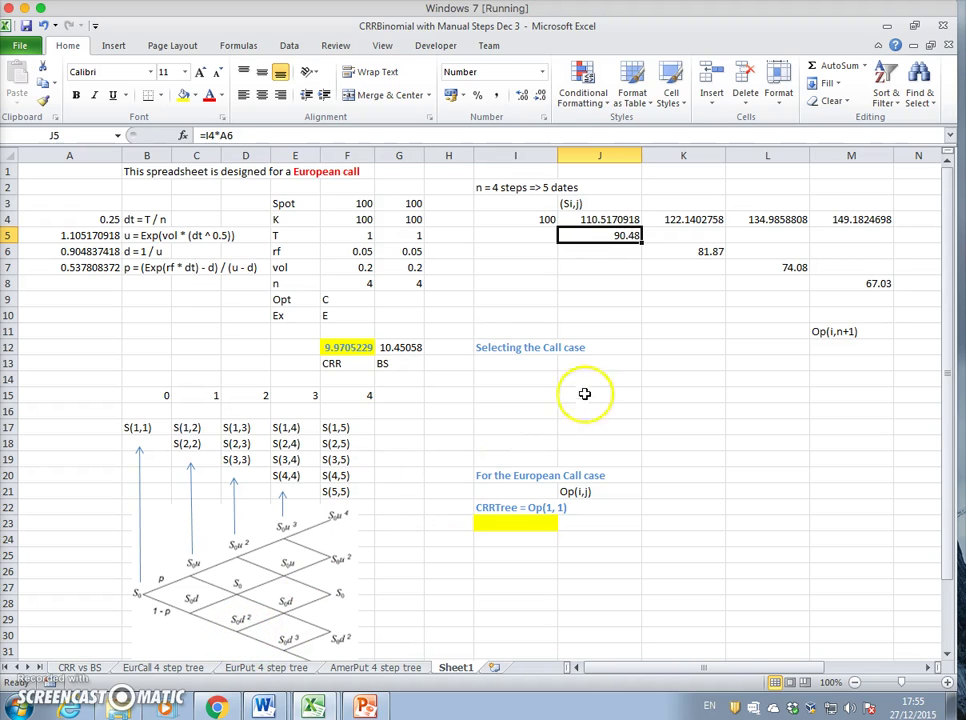
left_click(703, 251)
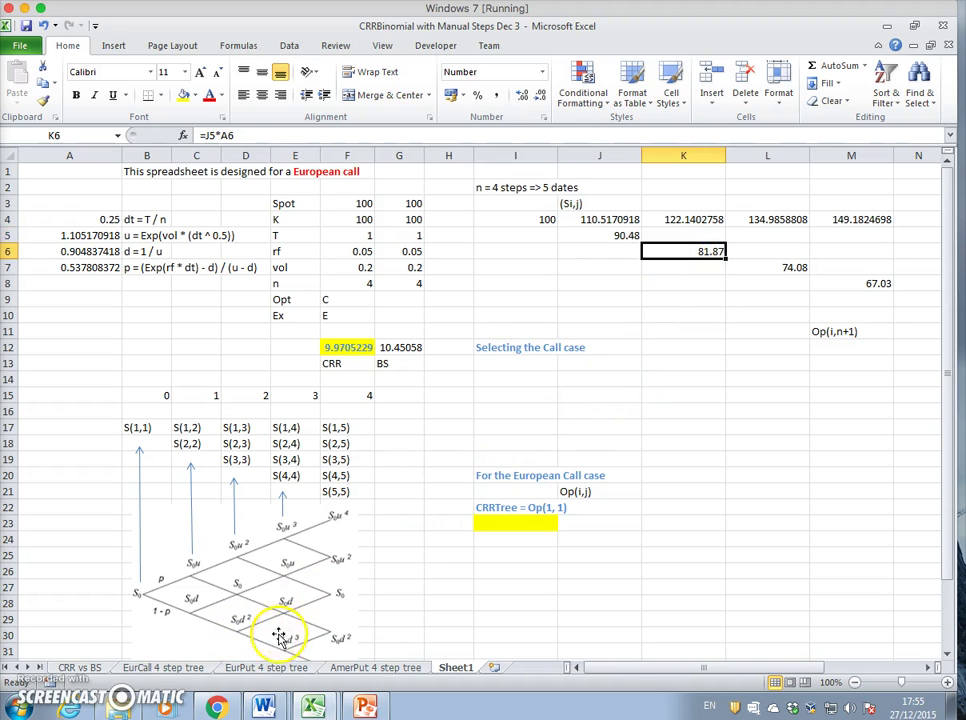
Step: Zoom out to 90%, review L7 and M8, and begin K5's formula =J5*
left_click(854, 682)
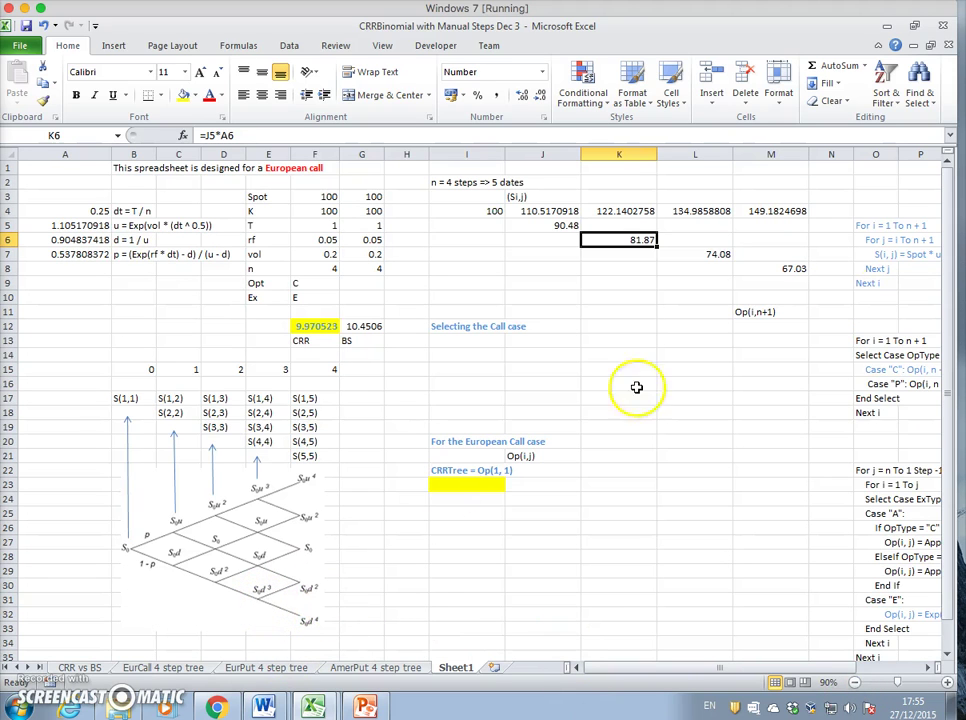
left_click(702, 253)
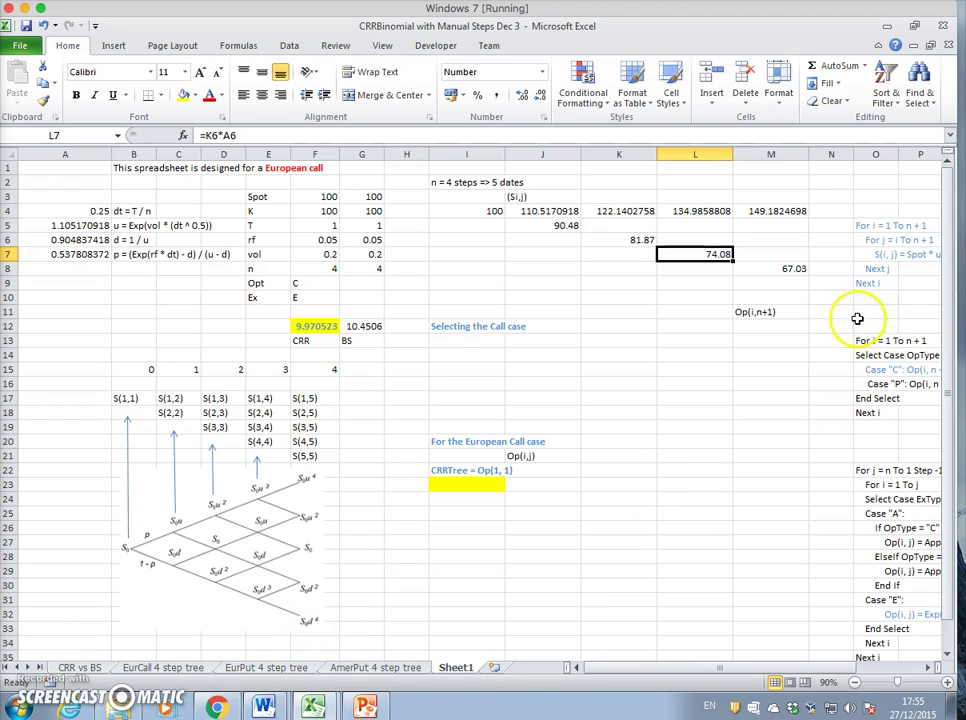
left_click(785, 268)
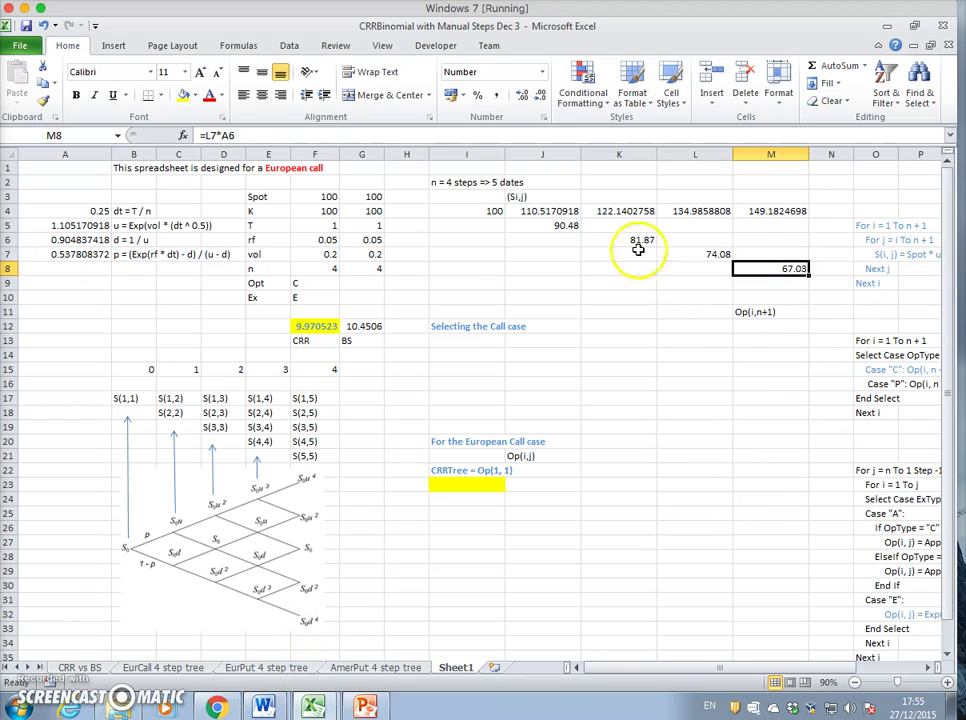
left_click(622, 224)
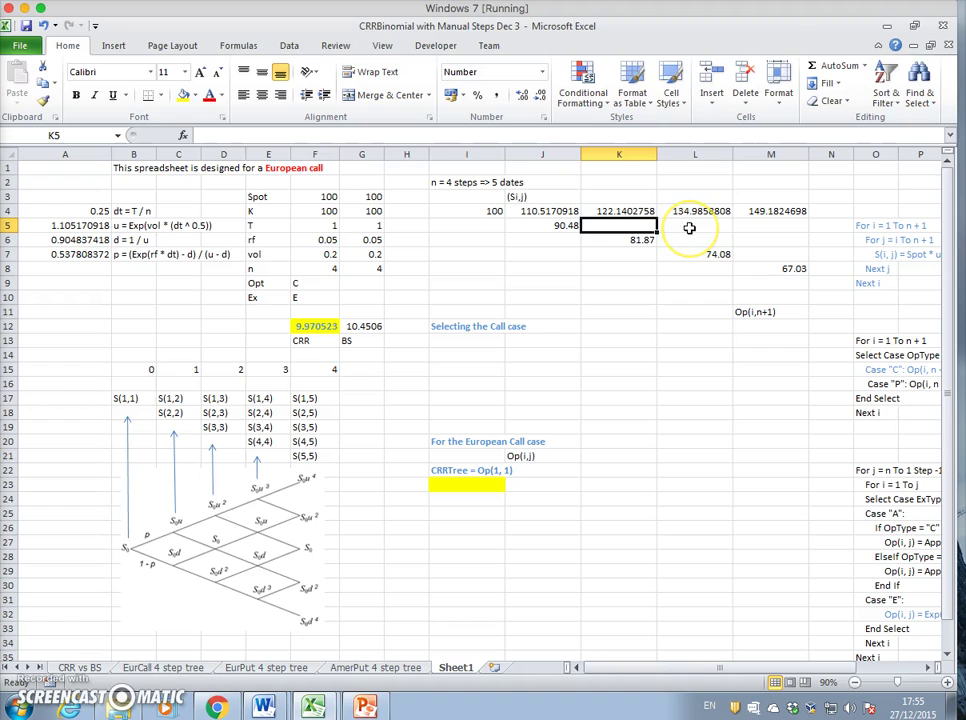
type("=")
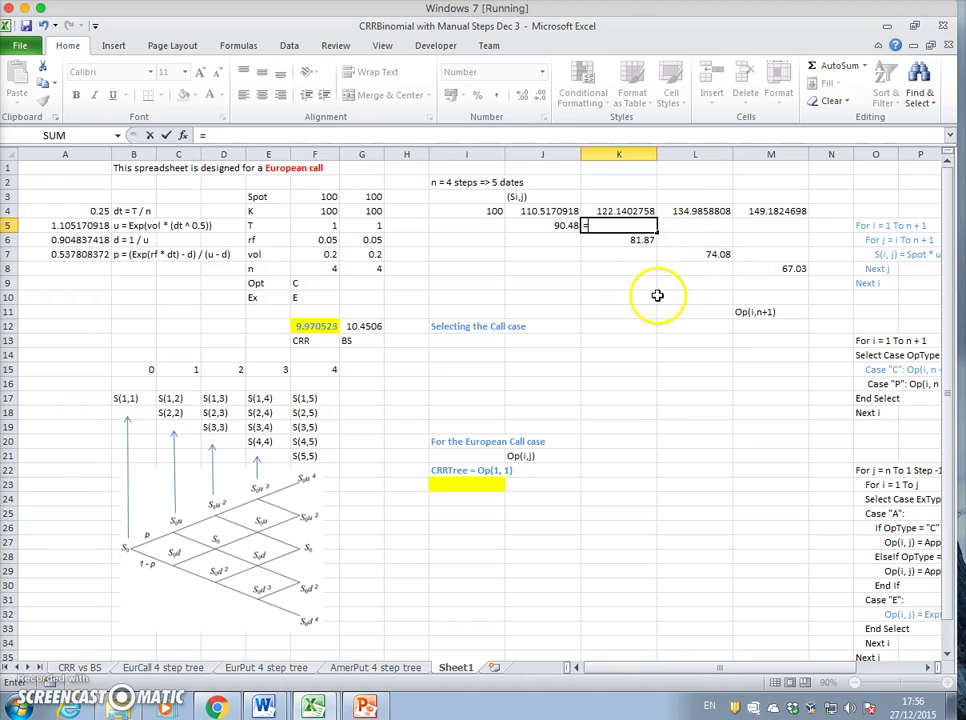
left_click(556, 228)
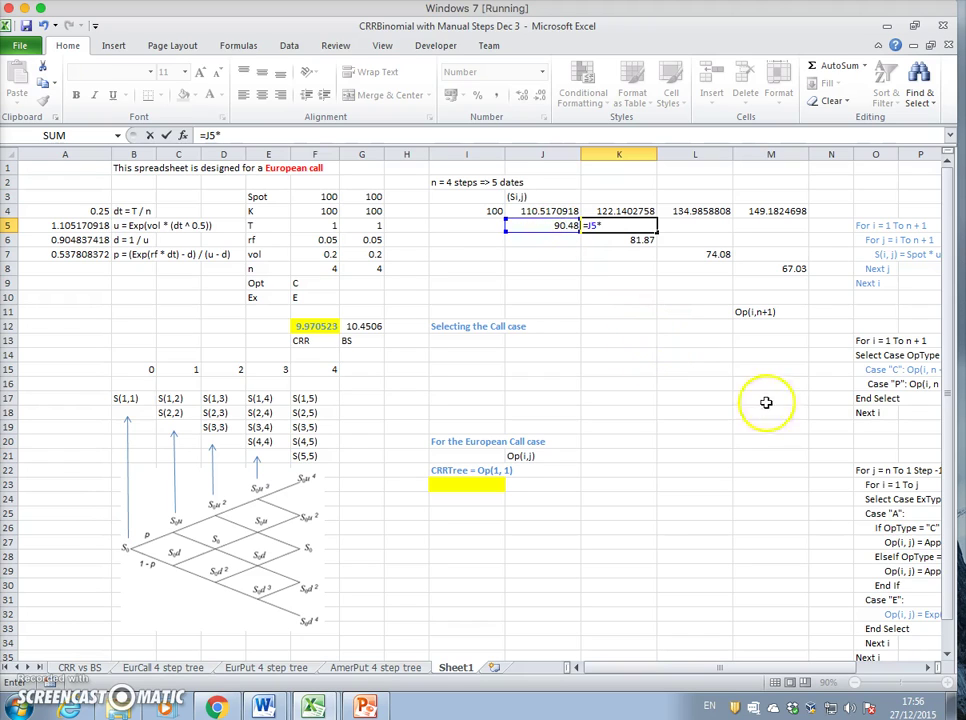
Step: Finish K5 as =J5*$A$5 and fill it to M5, giving 100.00, 110.52 and 122.14
left_click(88, 225)
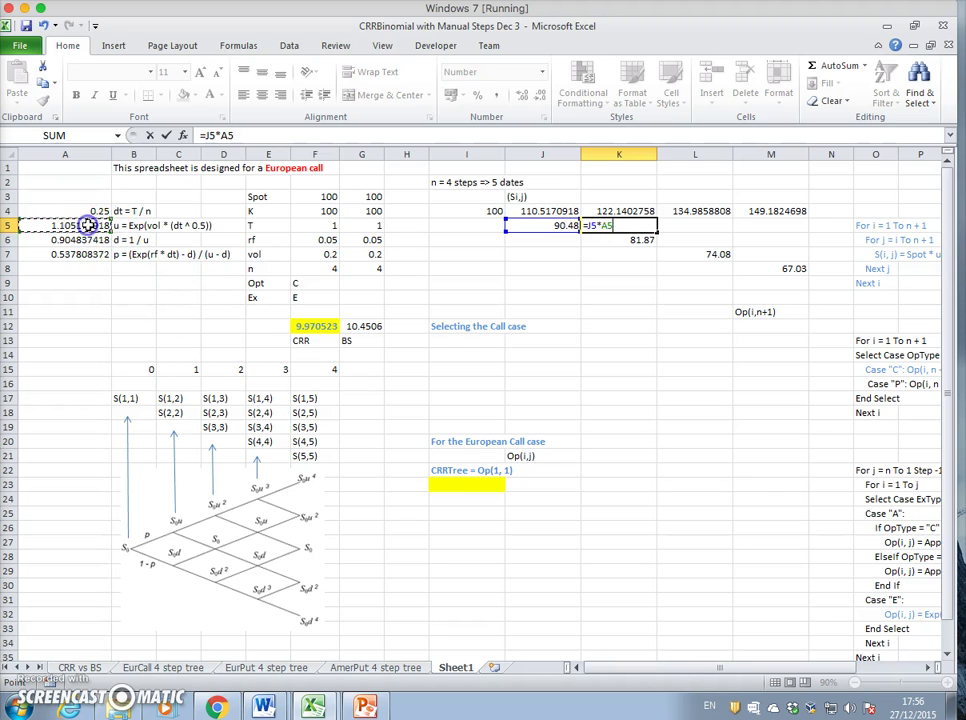
key("Return")
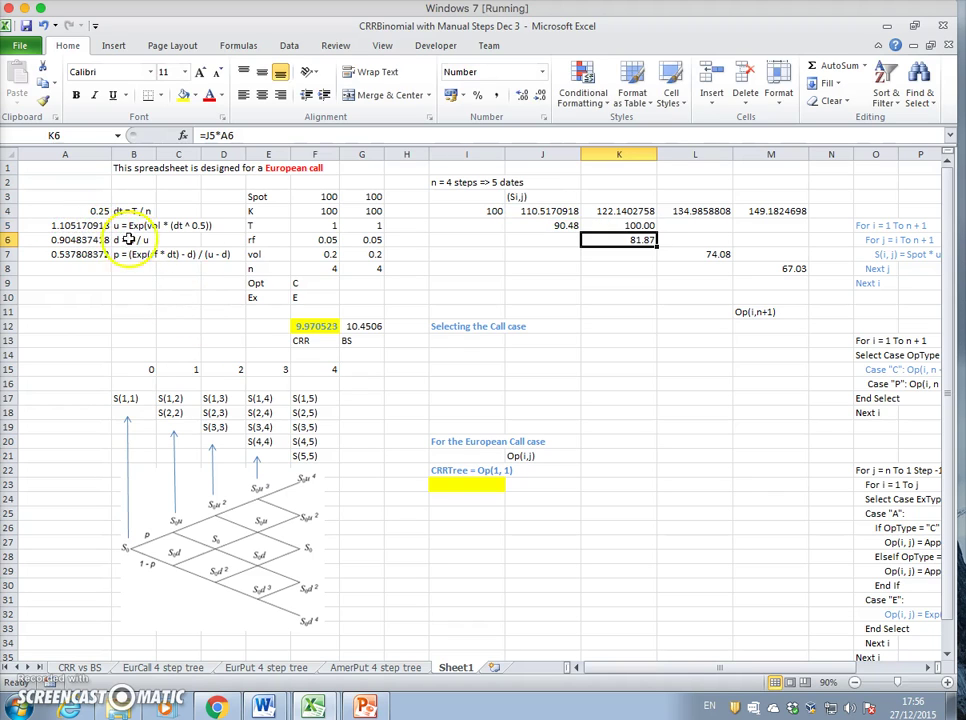
left_click(628, 224)
left_click(236, 137)
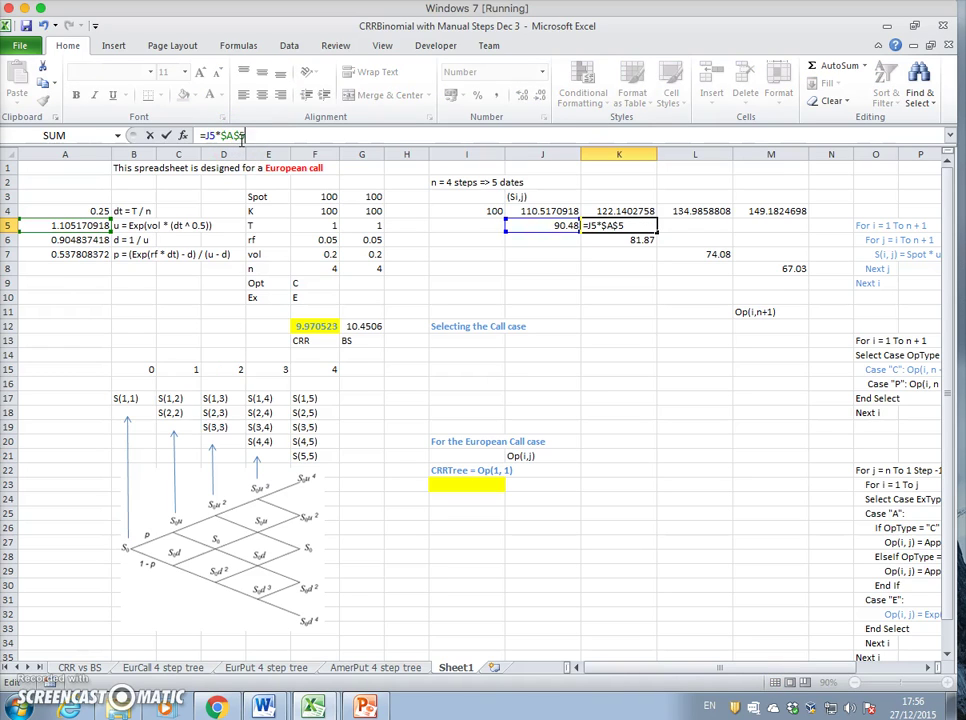
key("Return")
left_click(628, 226)
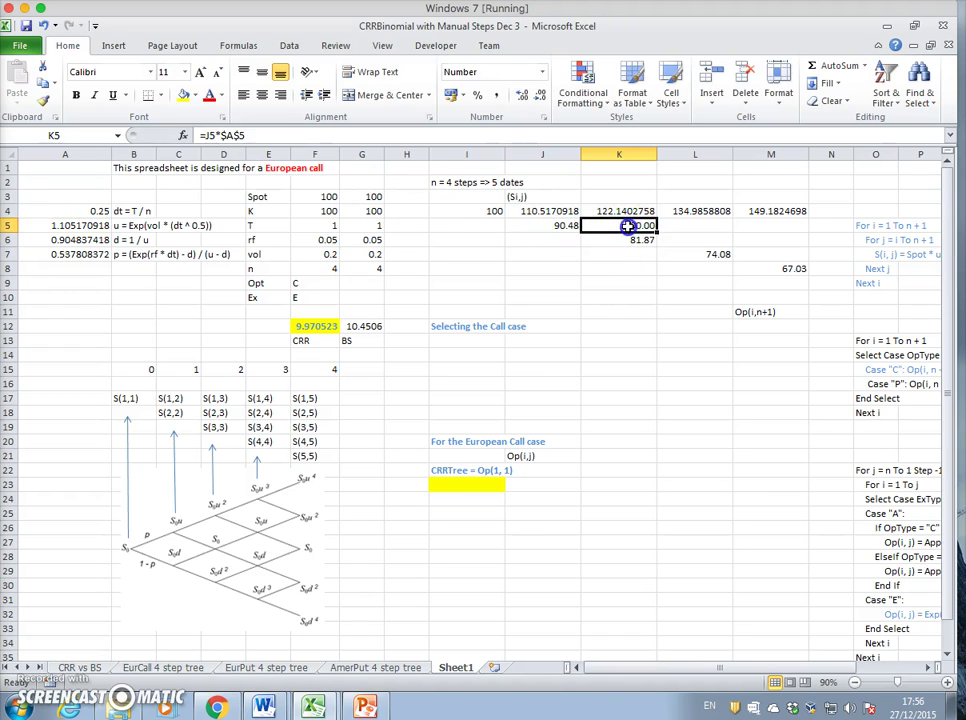
left_click_drag(652, 232, 776, 235)
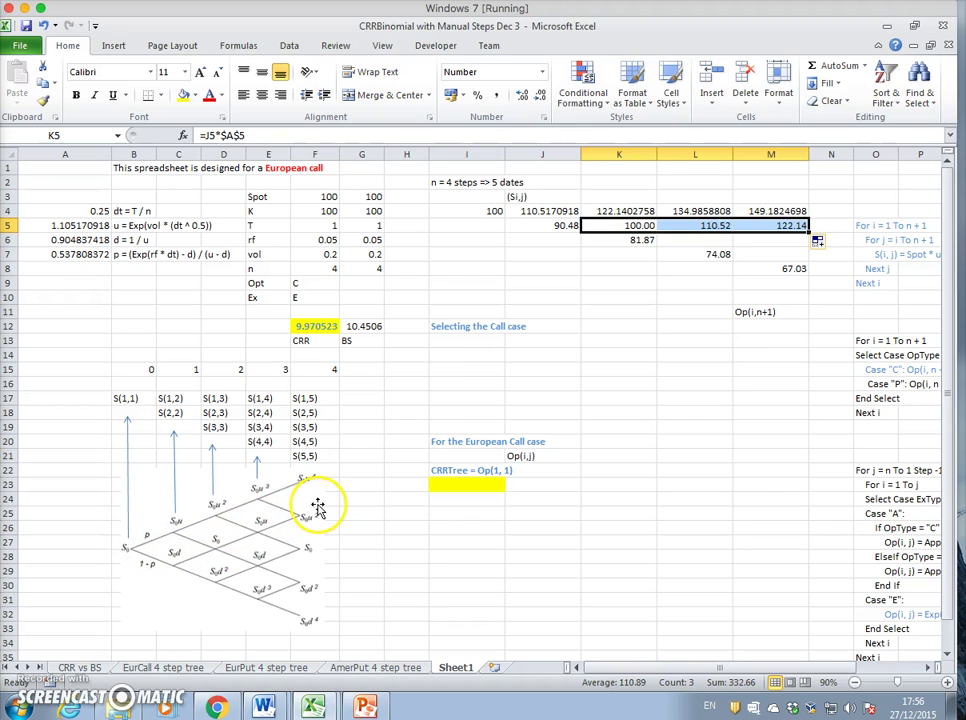
left_click(783, 226)
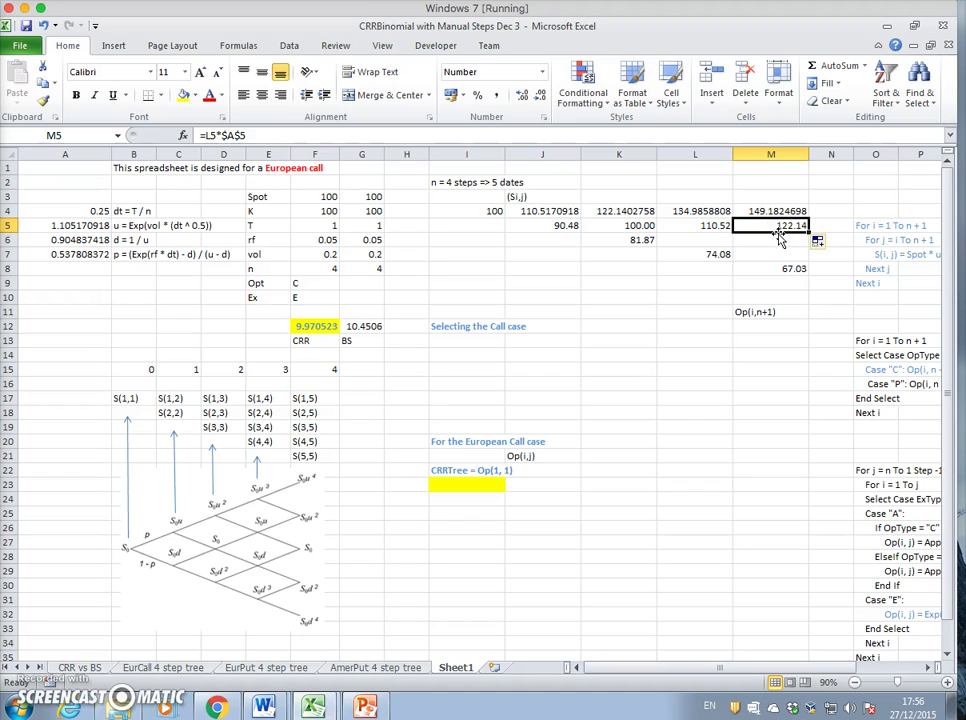
left_click(634, 213)
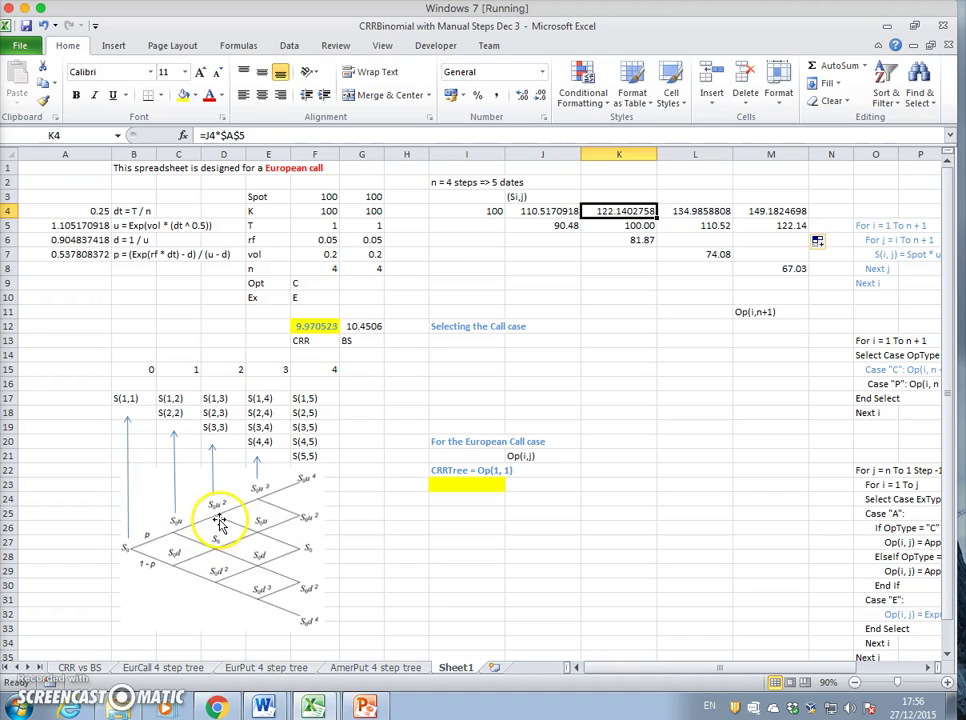
Step: Enter =K6*$A$5 in L6 and fill it into M6, giving 90.48 and 100.00
left_click(694, 240)
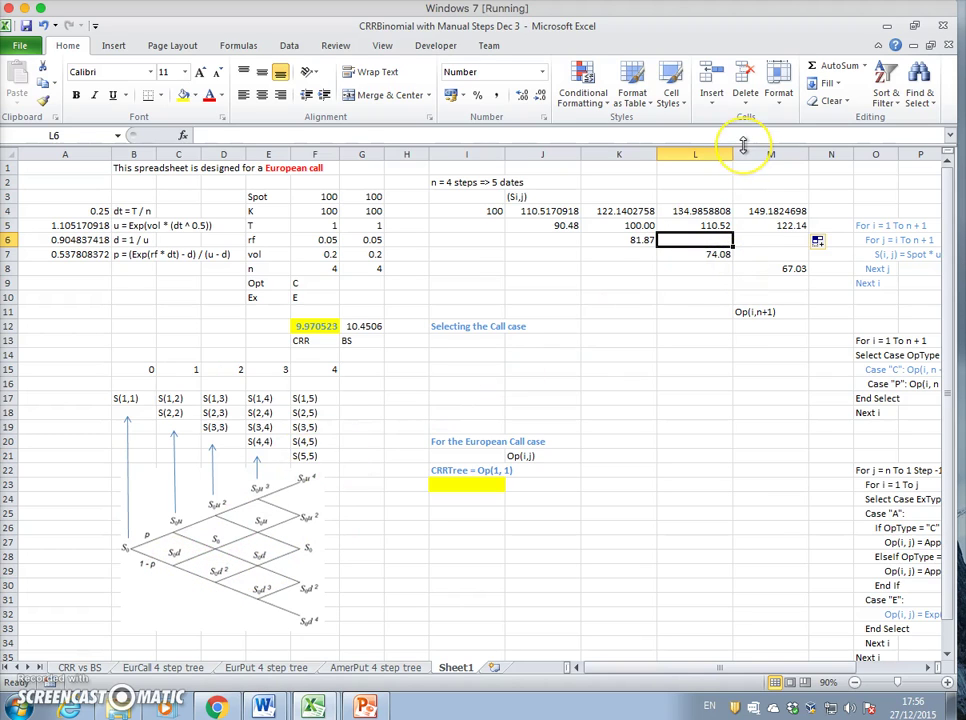
type("=")
left_click(620, 239)
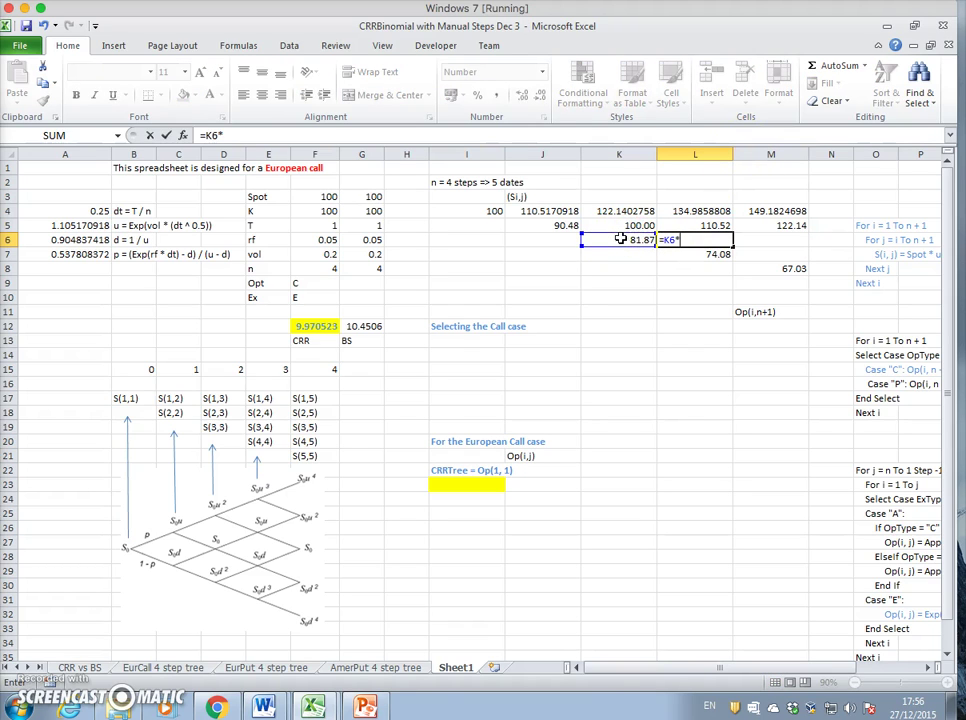
left_click(85, 225)
key("F4")
key("Return")
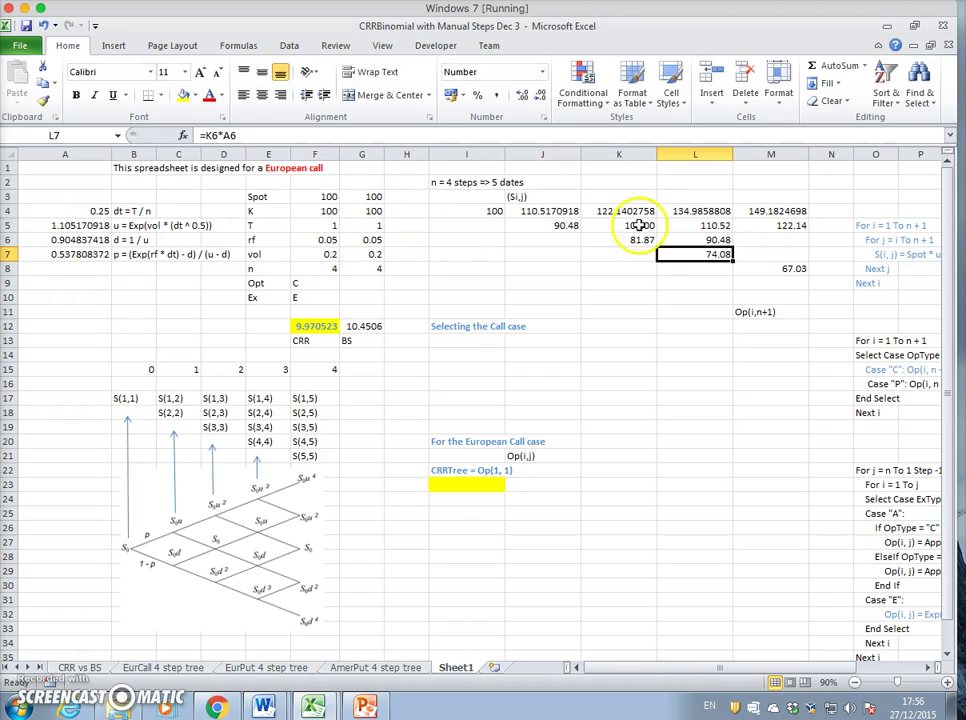
left_click(707, 239)
mouse_move(733, 246)
left_mouse_down()
mouse_move(763, 244)
mouse_move(745, 244)
mouse_move(744, 262)
left_mouse_up()
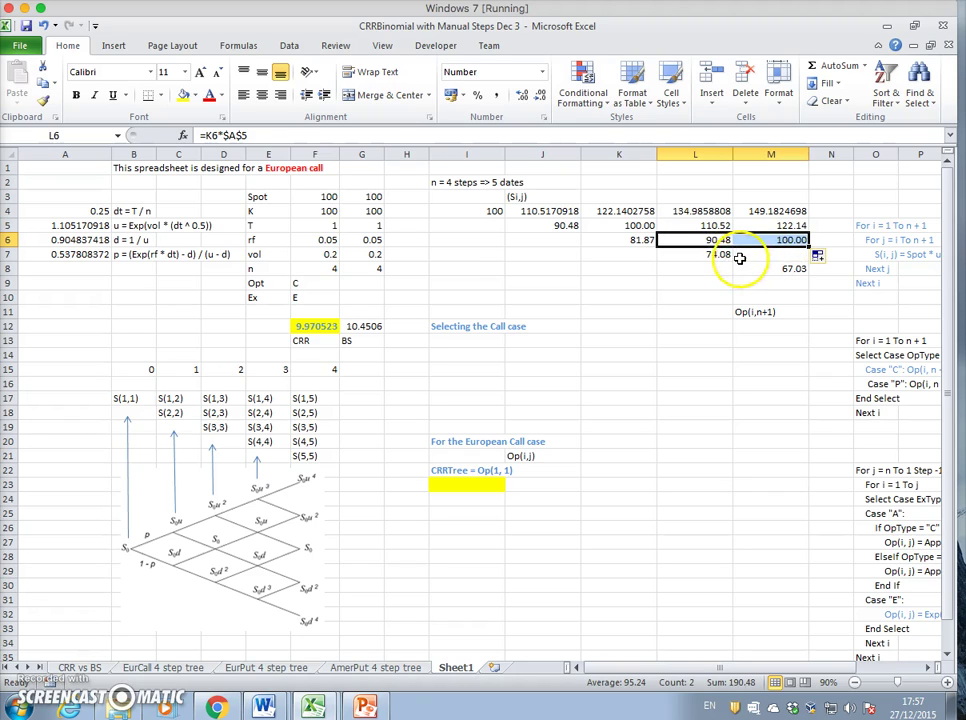
left_click(310, 551)
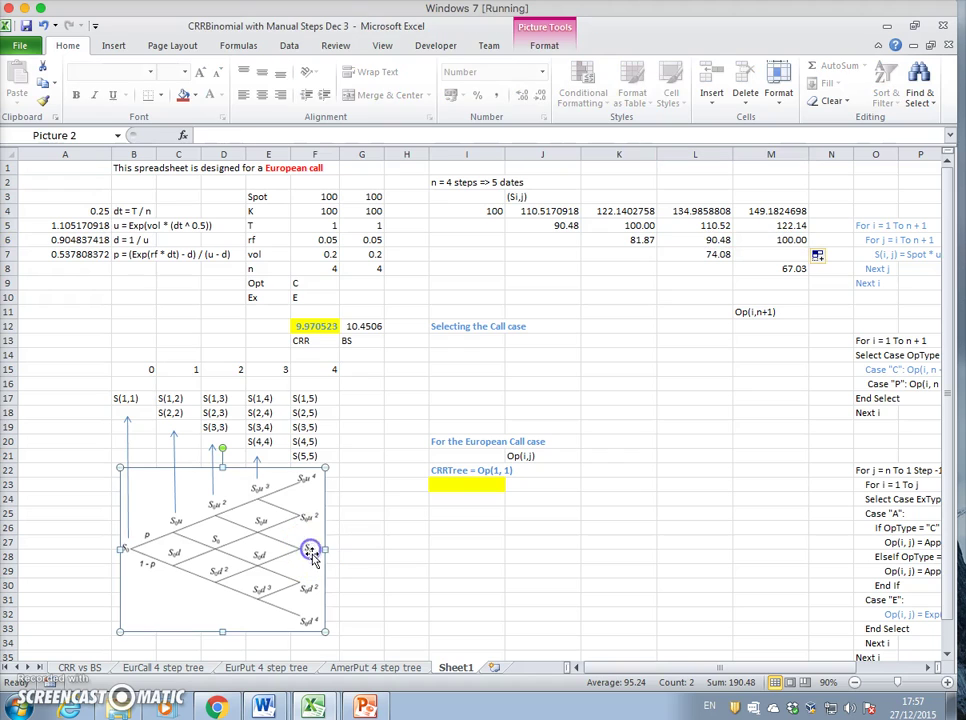
left_click(309, 559)
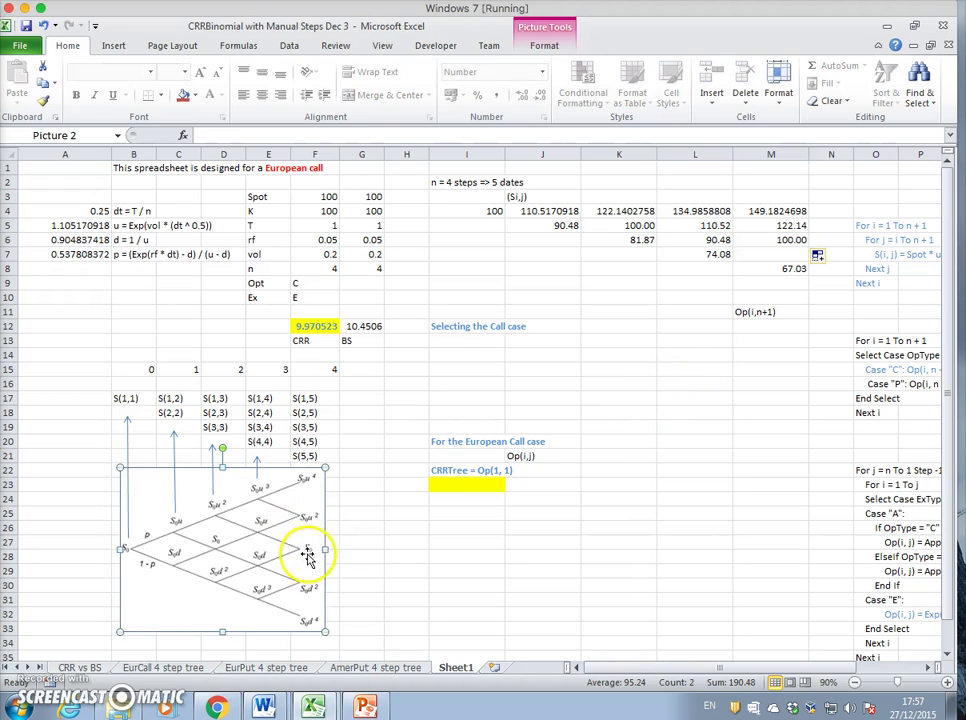
left_click(790, 242)
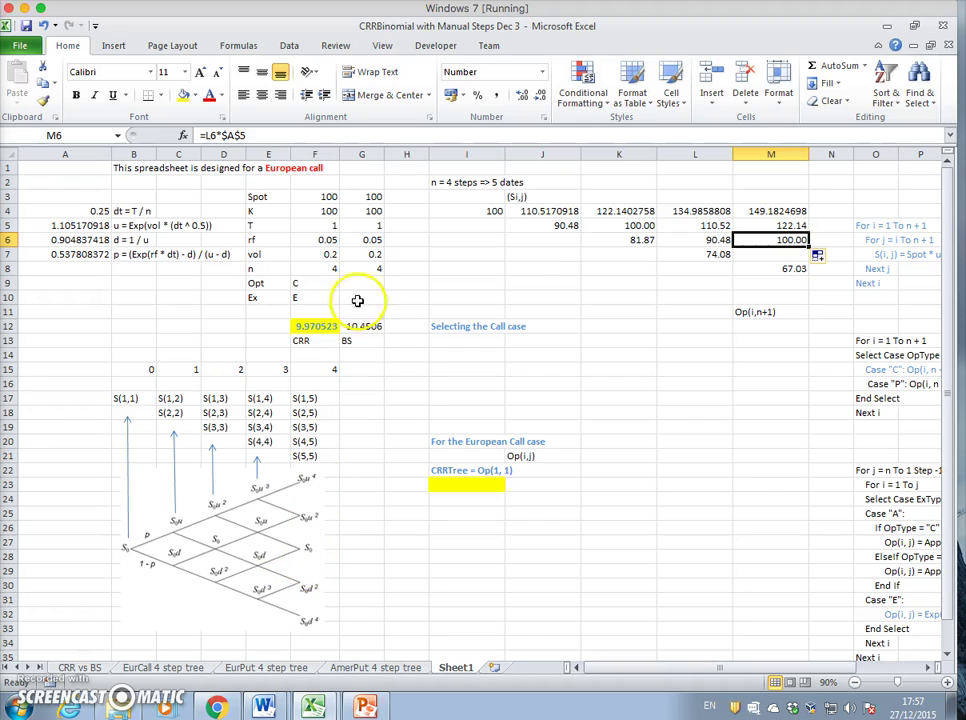
Step: Fill the middle nodes I4, K5 and M6 (each 100) with yellow
left_click(474, 209)
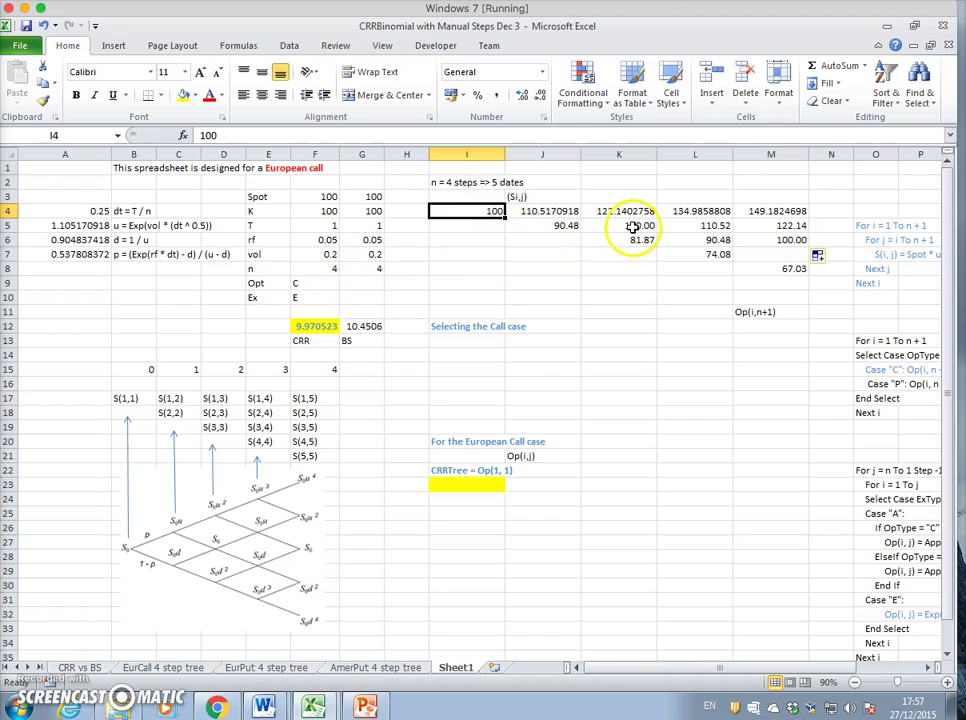
left_click(636, 228, "ctrl")
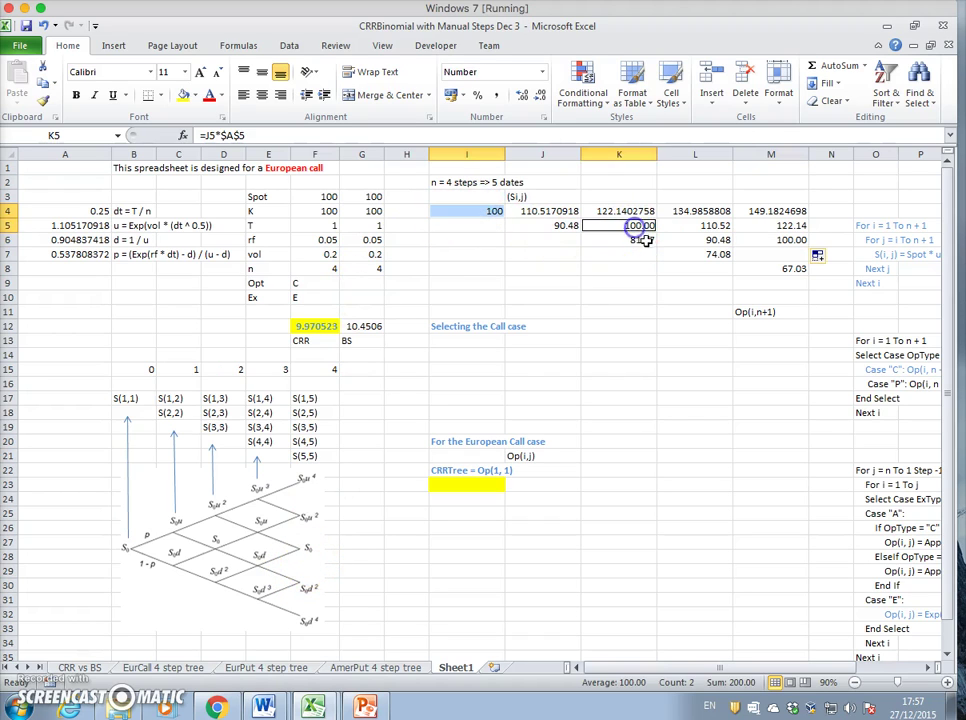
left_click(778, 239, "ctrl")
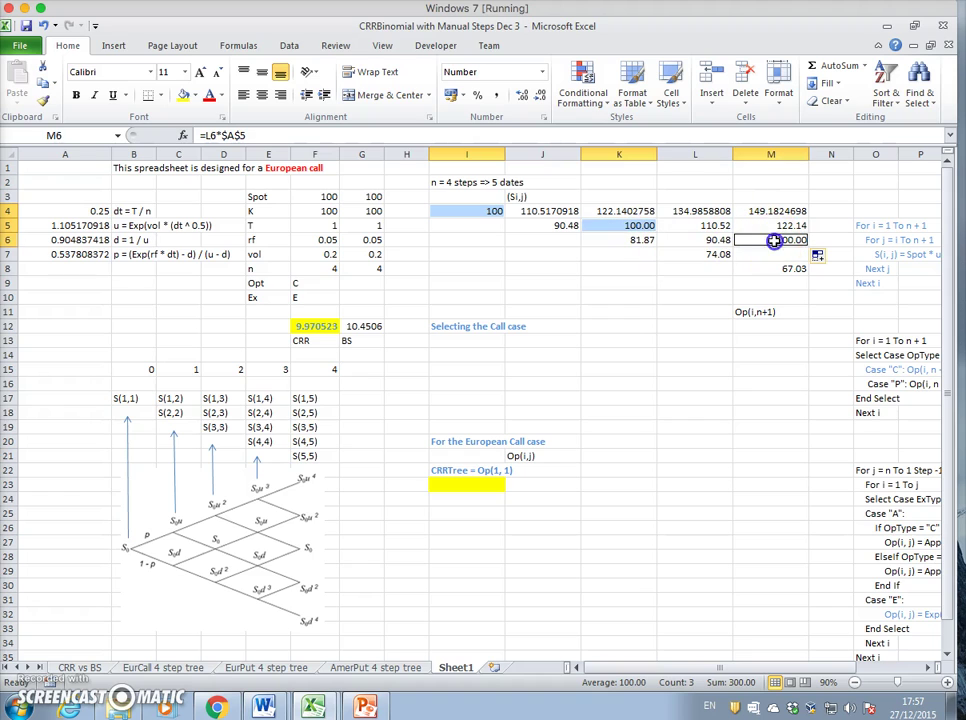
left_click(184, 95)
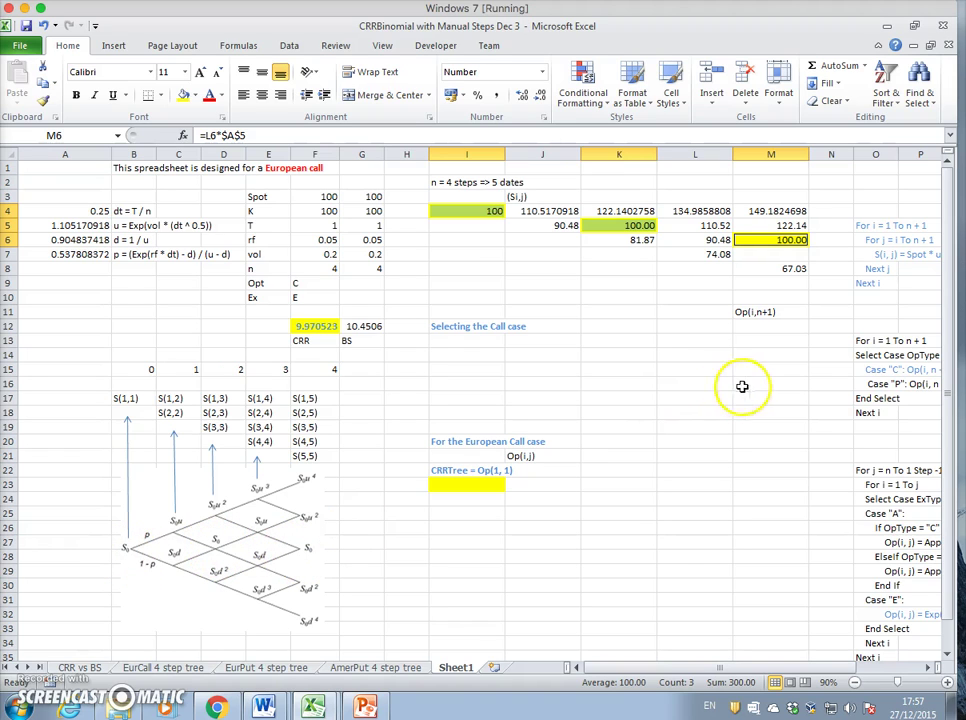
left_click(772, 384)
left_click(724, 254)
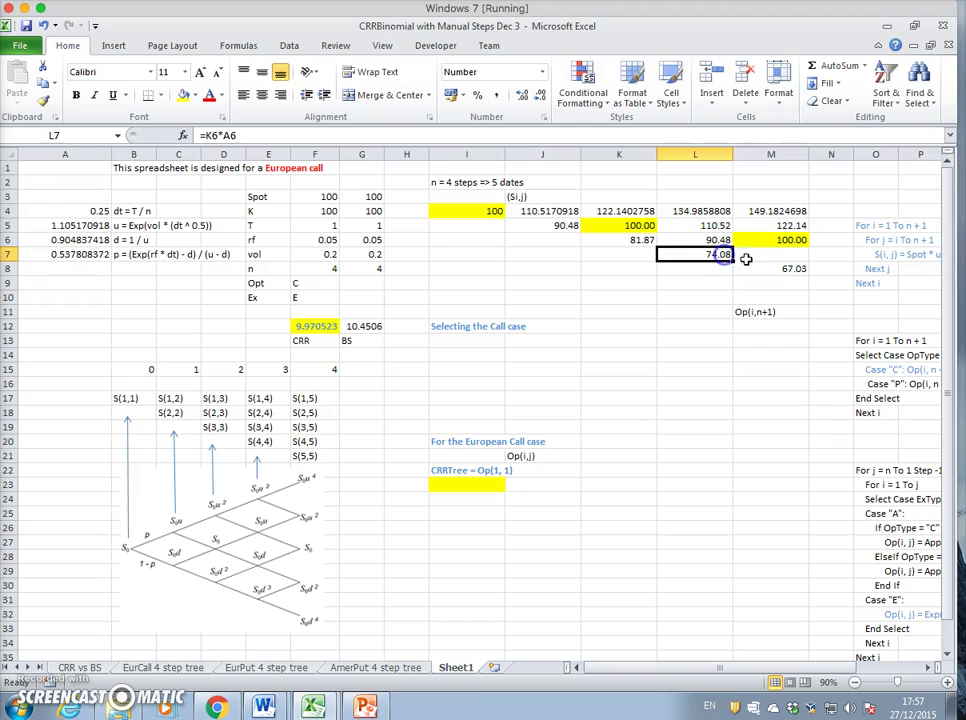
left_click(763, 254)
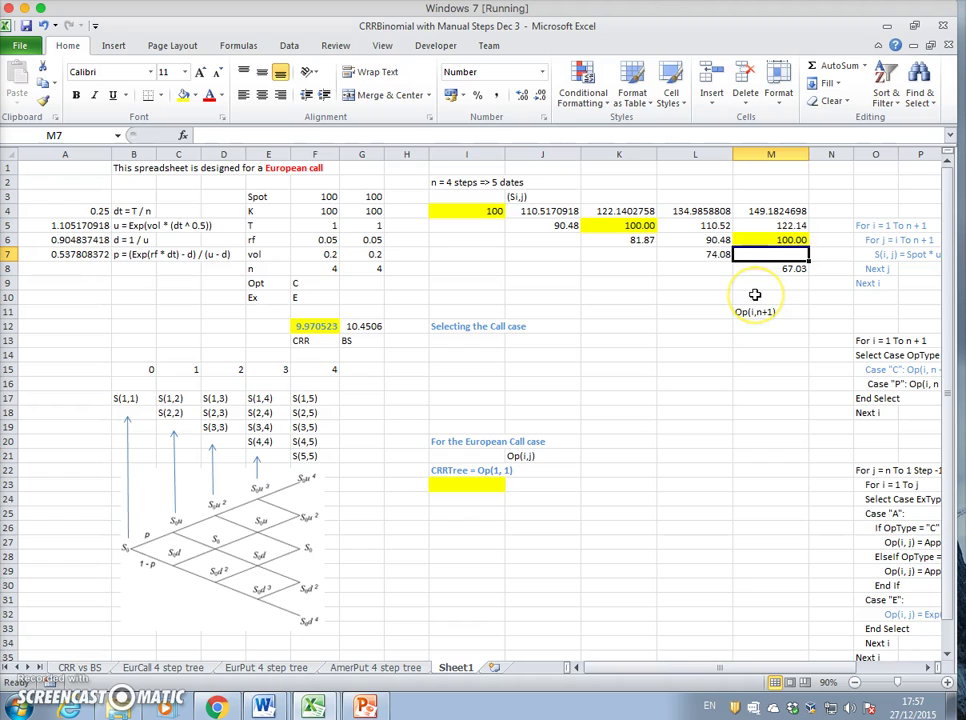
Step: Enter =L7*A5 in M7, showing the node value 81.87
type("=")
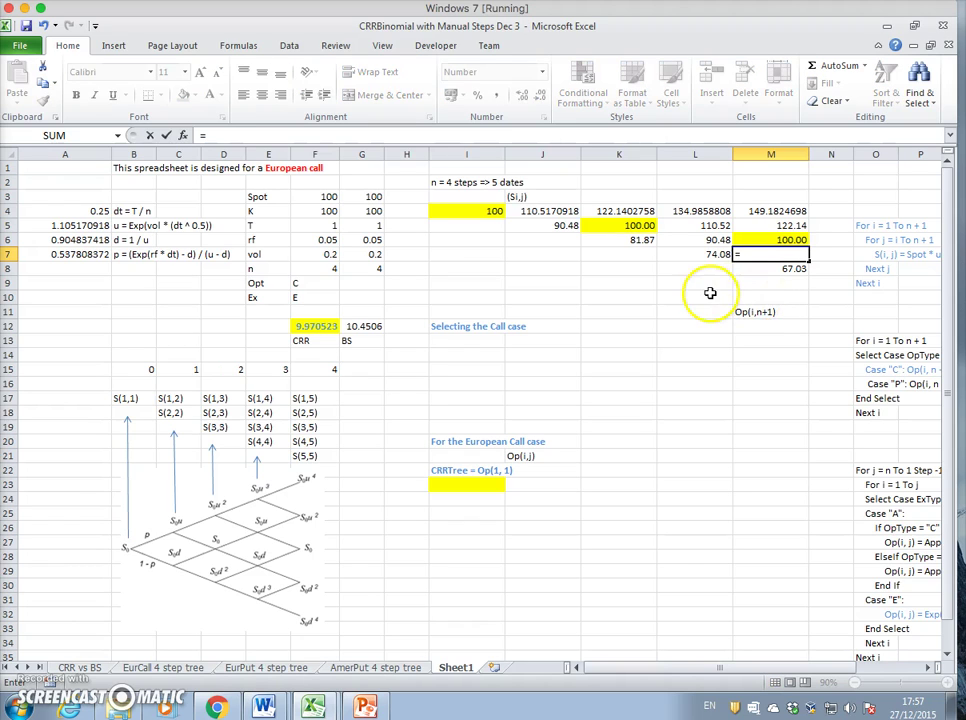
left_click(682, 254)
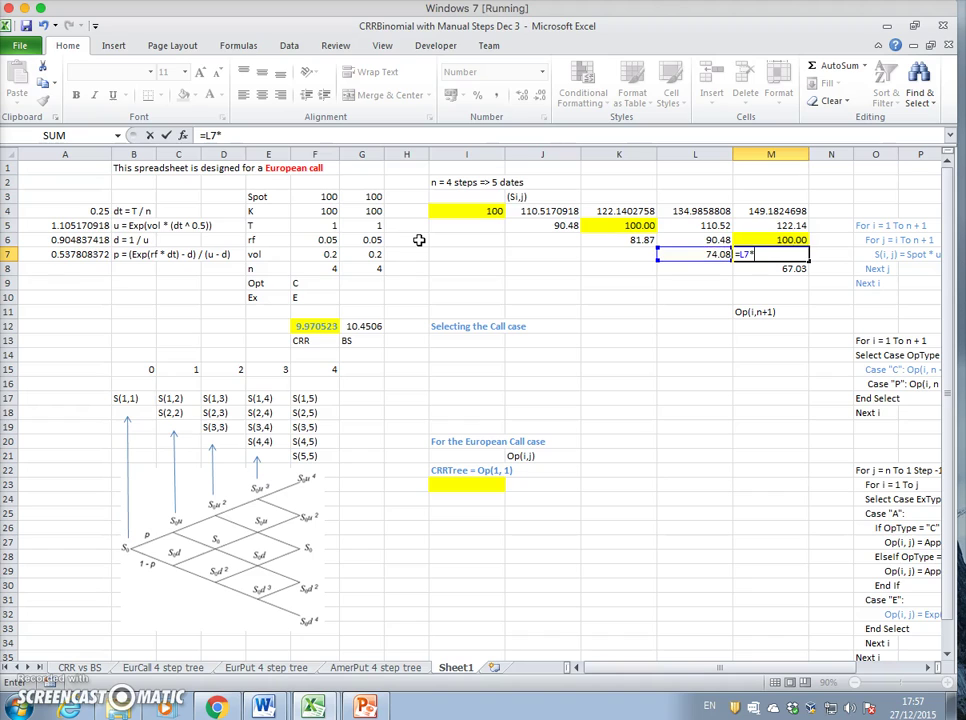
left_click(68, 226)
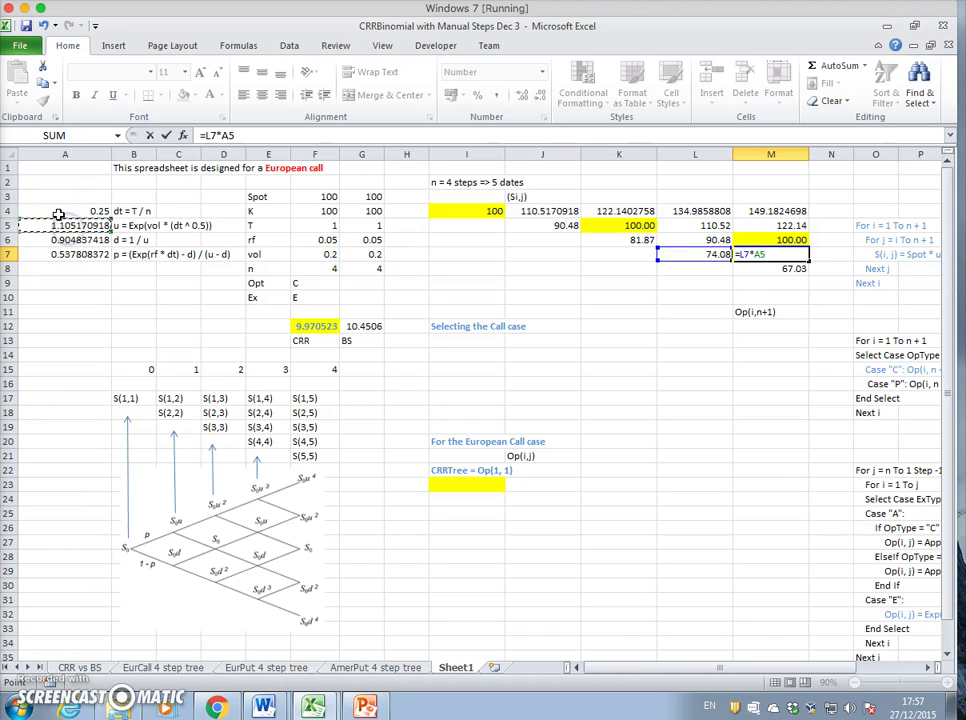
key("Return")
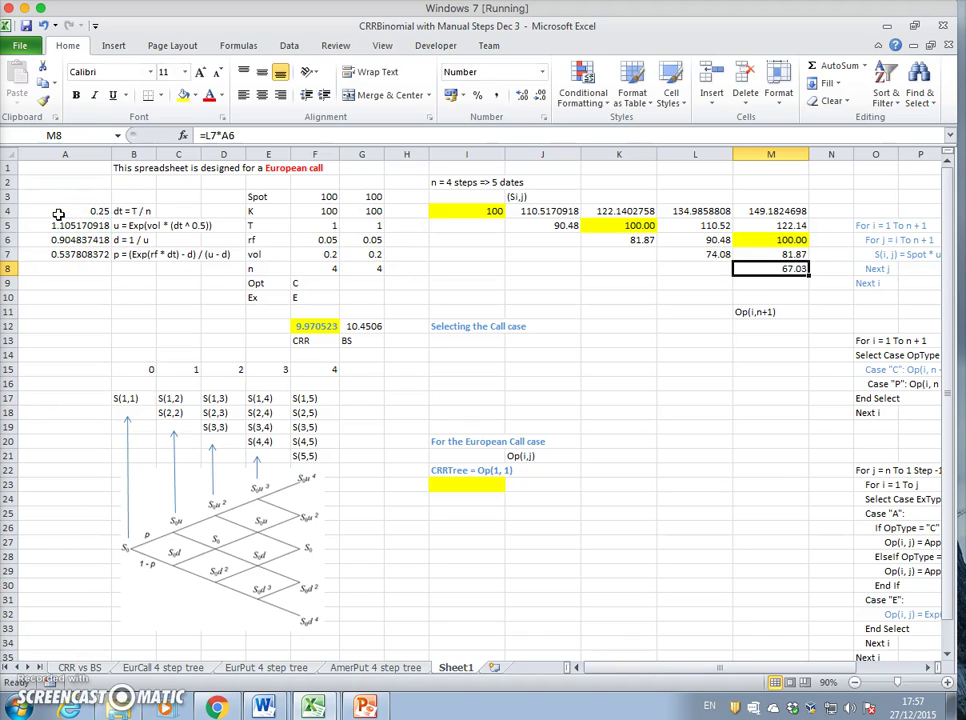
left_click(790, 254)
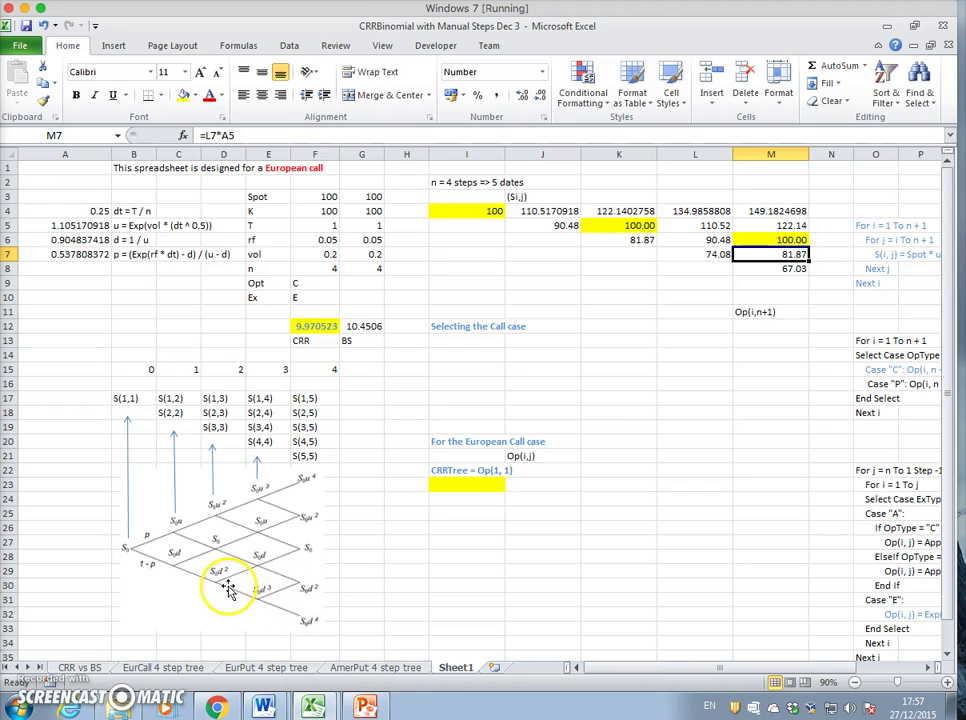
Step: Shade nodes K6 and M7 light blue and nodes K4 and M5 light green
left_click(627, 240, "ctrl")
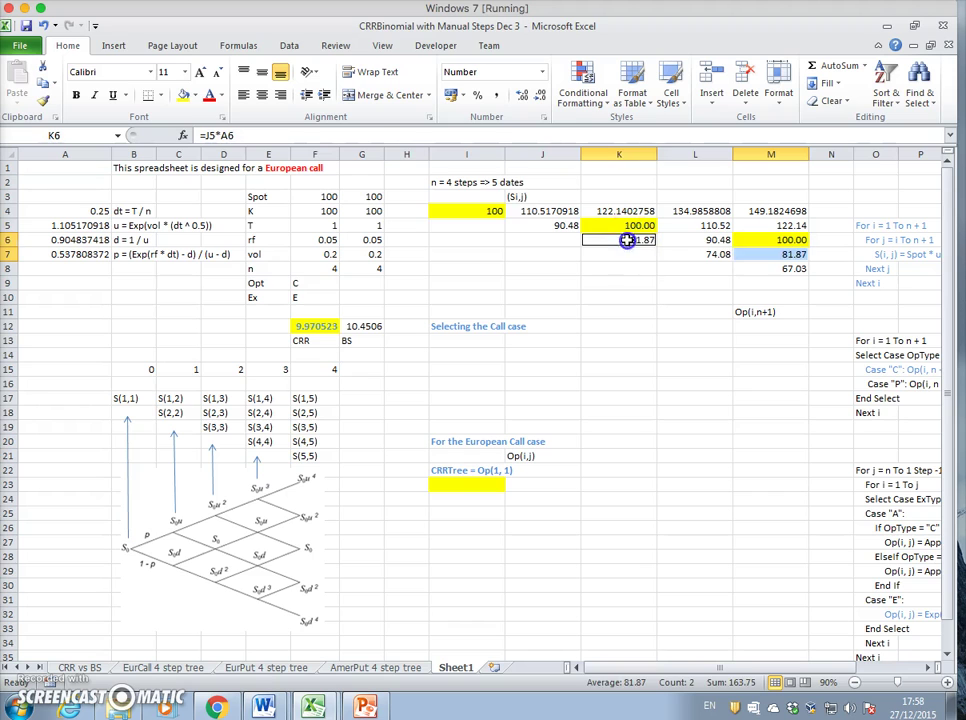
left_click(195, 95)
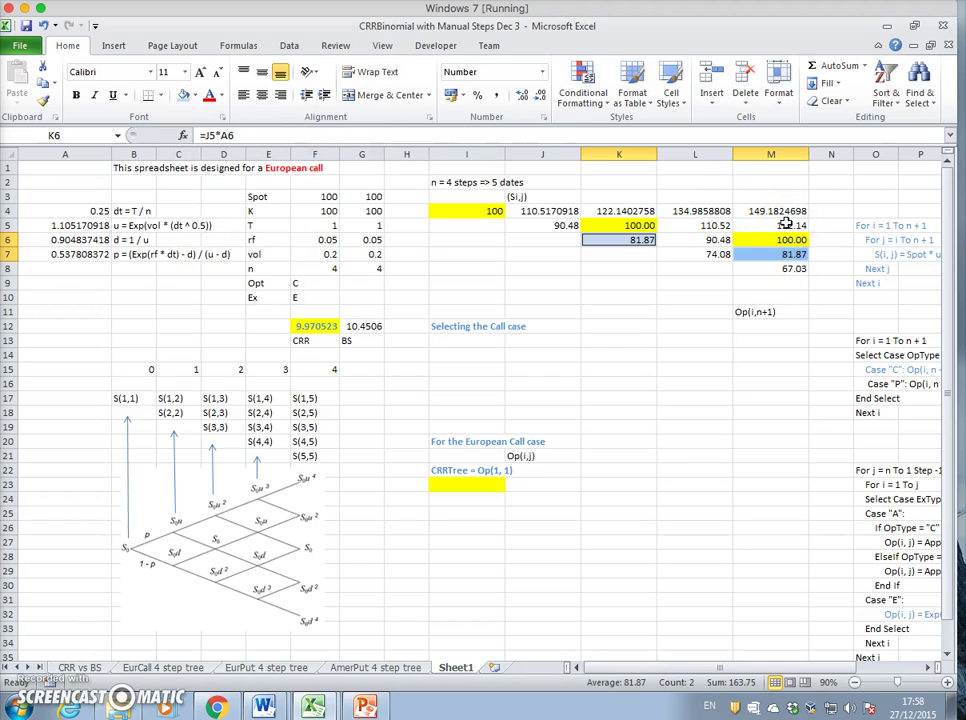
left_click(786, 224)
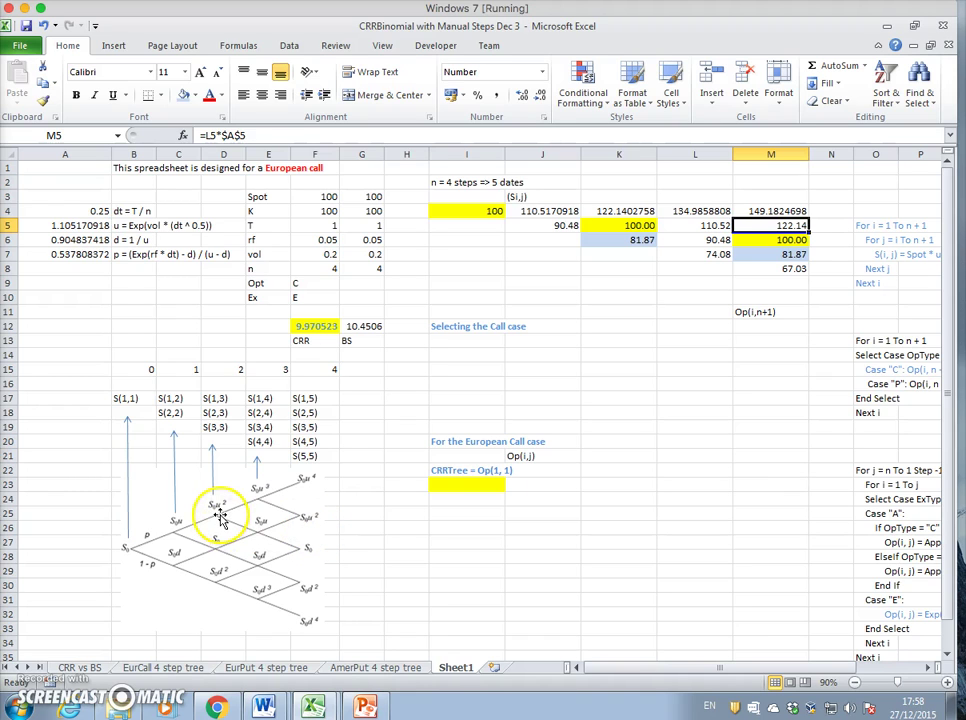
left_click(194, 96)
left_click(267, 141)
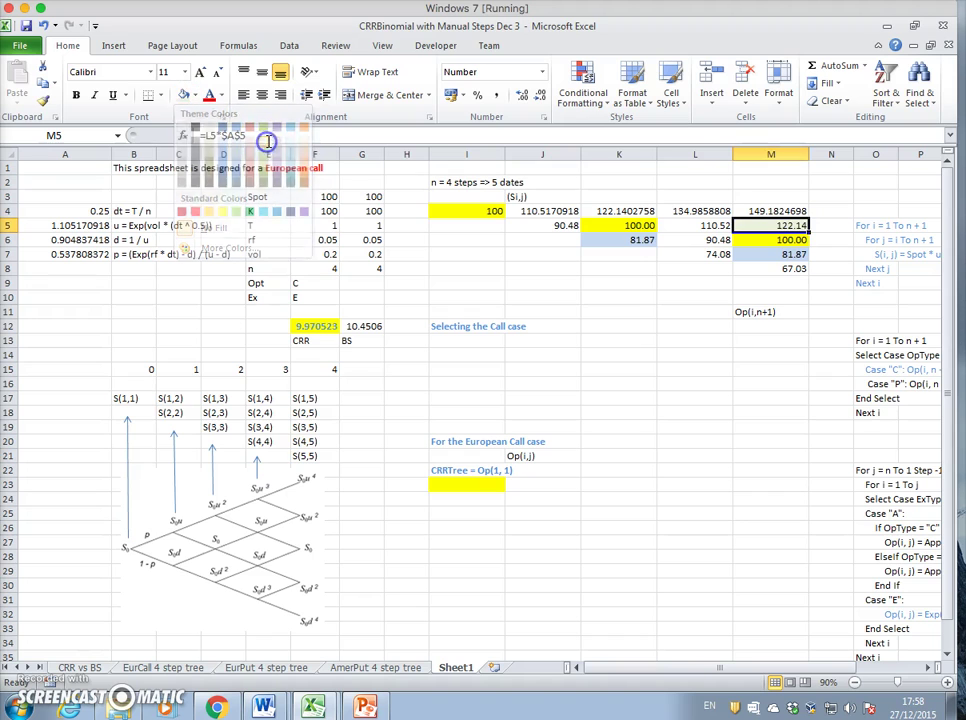
left_click(645, 211, "ctrl")
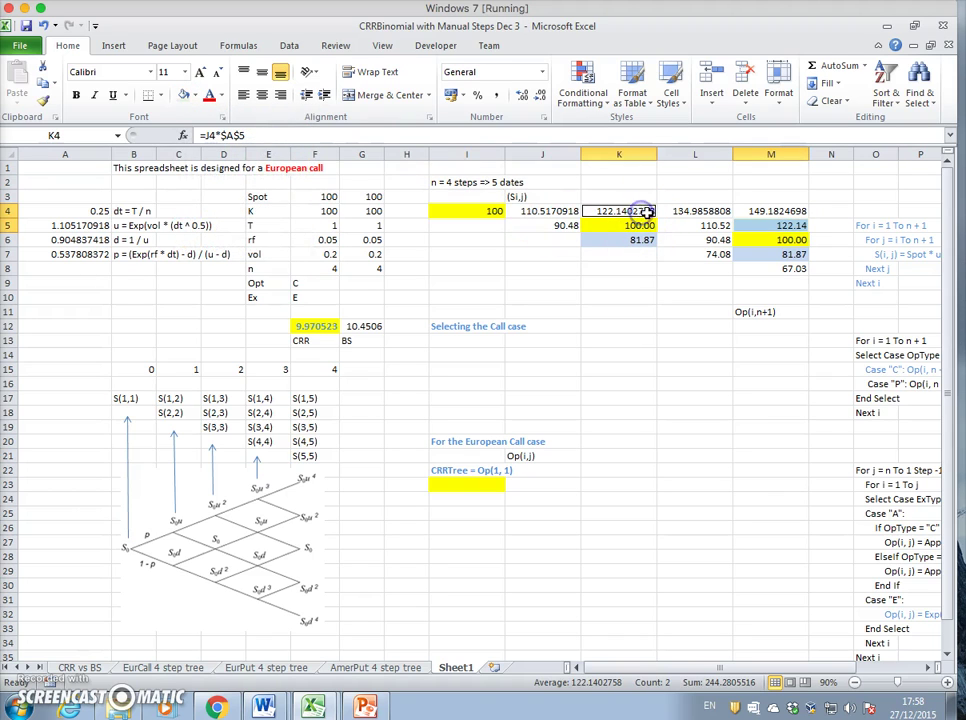
left_click(762, 397)
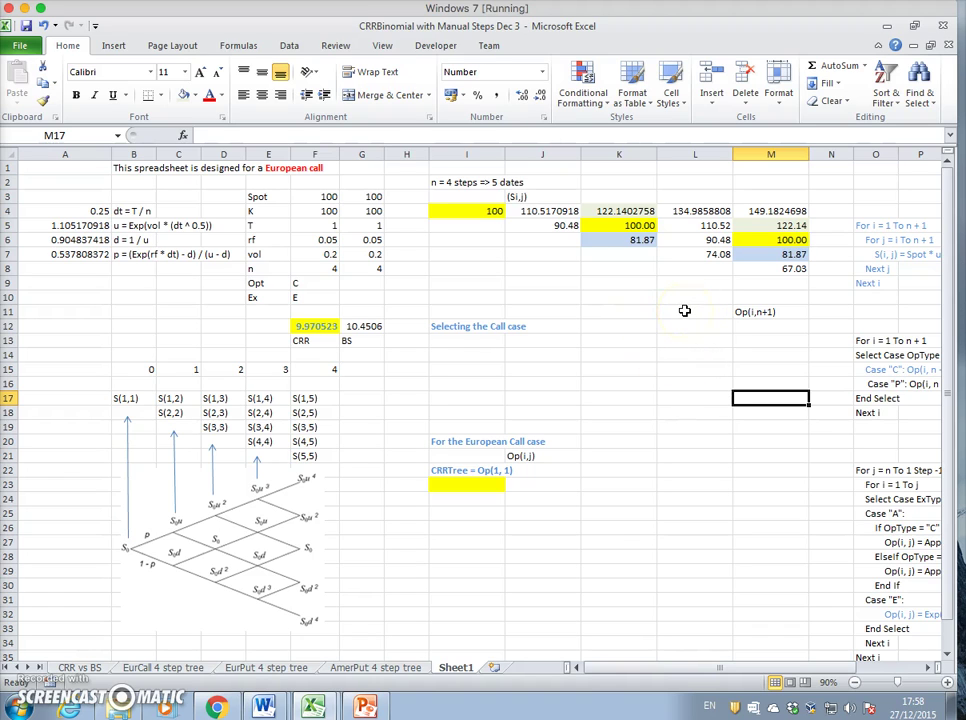
Step: Launch the Visual Basic editor from the Developer tab to view Module1's CRRTree function
left_click(928, 669)
left_click(928, 669)
left_click(928, 669)
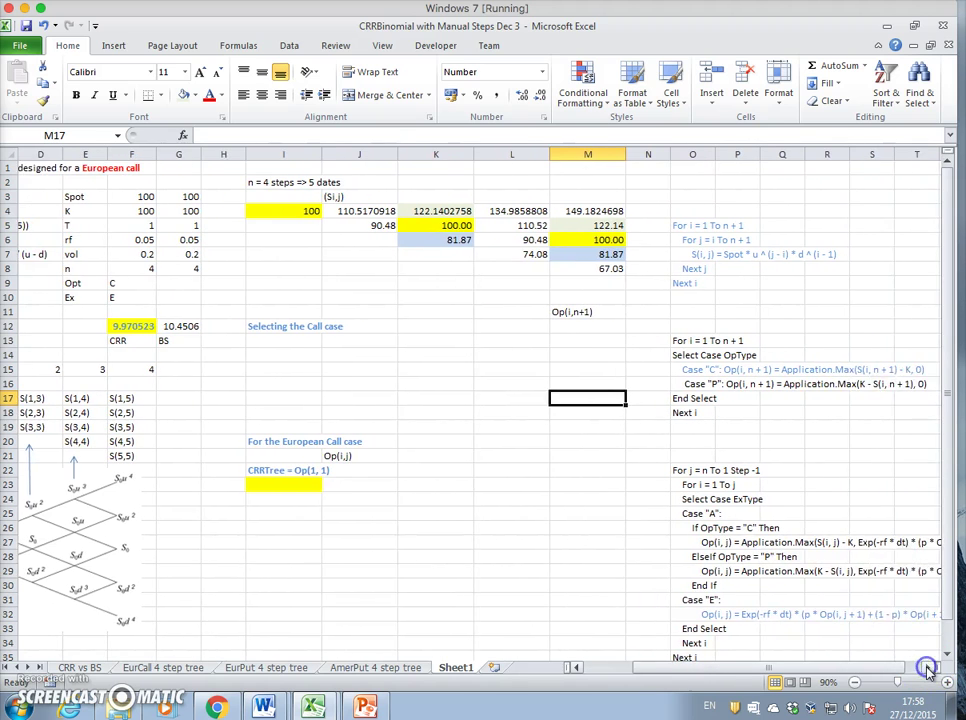
left_click(928, 669)
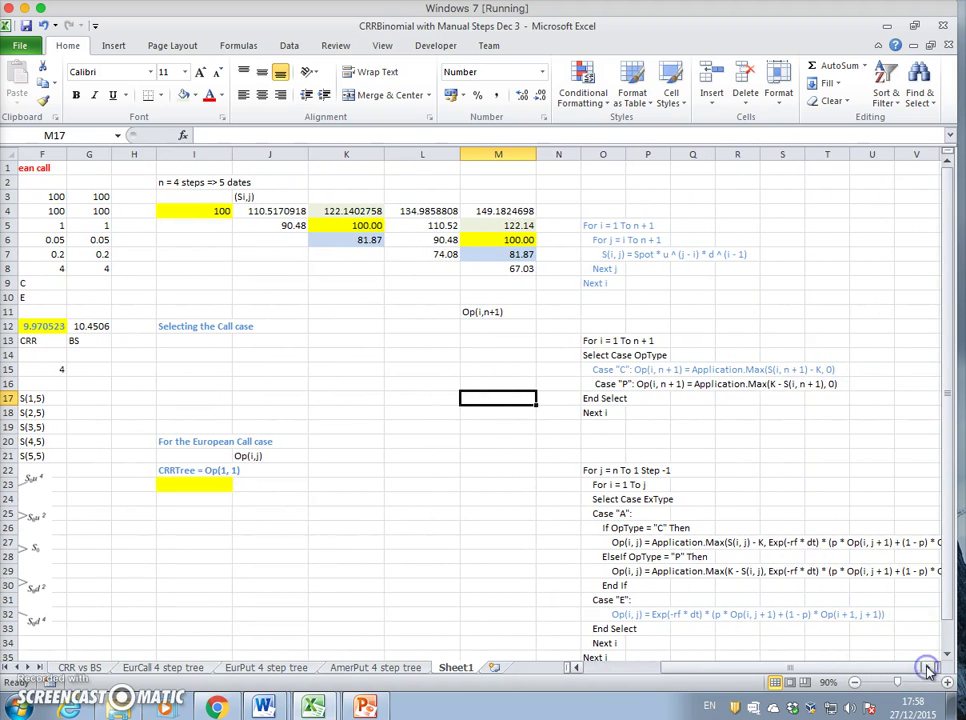
left_click(437, 46)
left_click(24, 82)
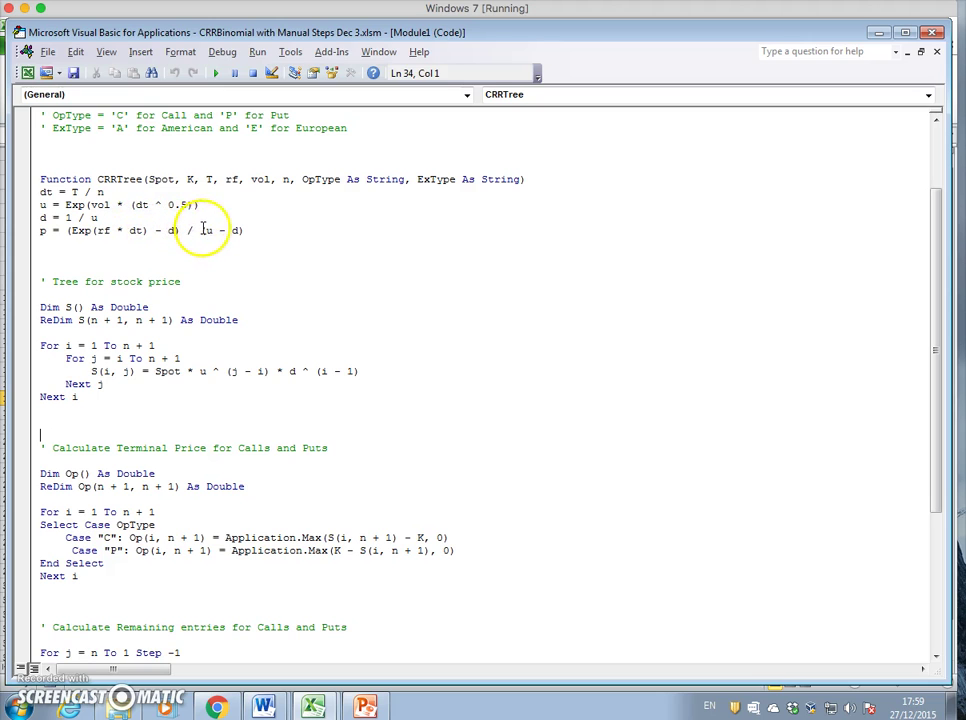
Step: Select the dt, u, d and p lines in the CRRTree code
left_click_drag(244, 231, 44, 191)
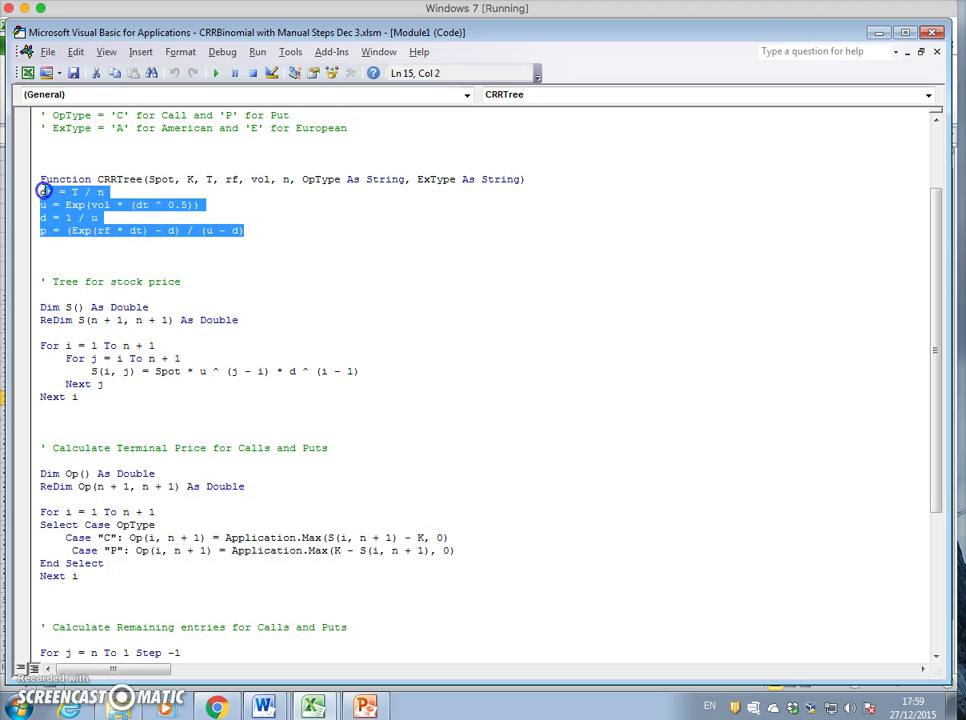
Step: Return the Cox-Ross-Rubinstein paper to page 1, then bring the CRR workbook's Sheet1 forward
left_click(216, 707)
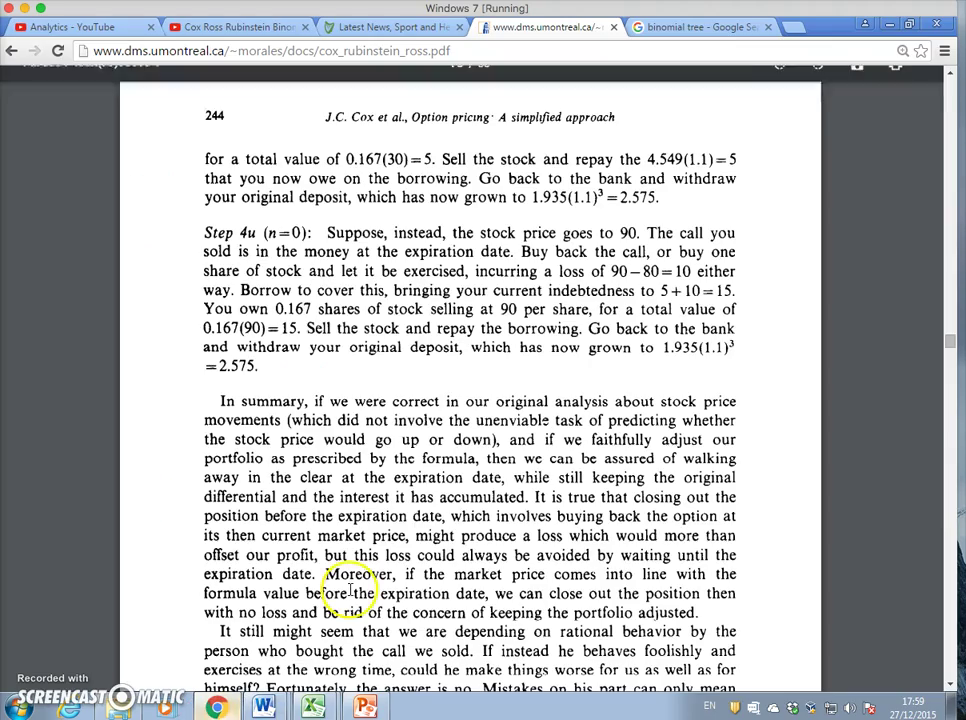
scroll(938, 432, "down", 3)
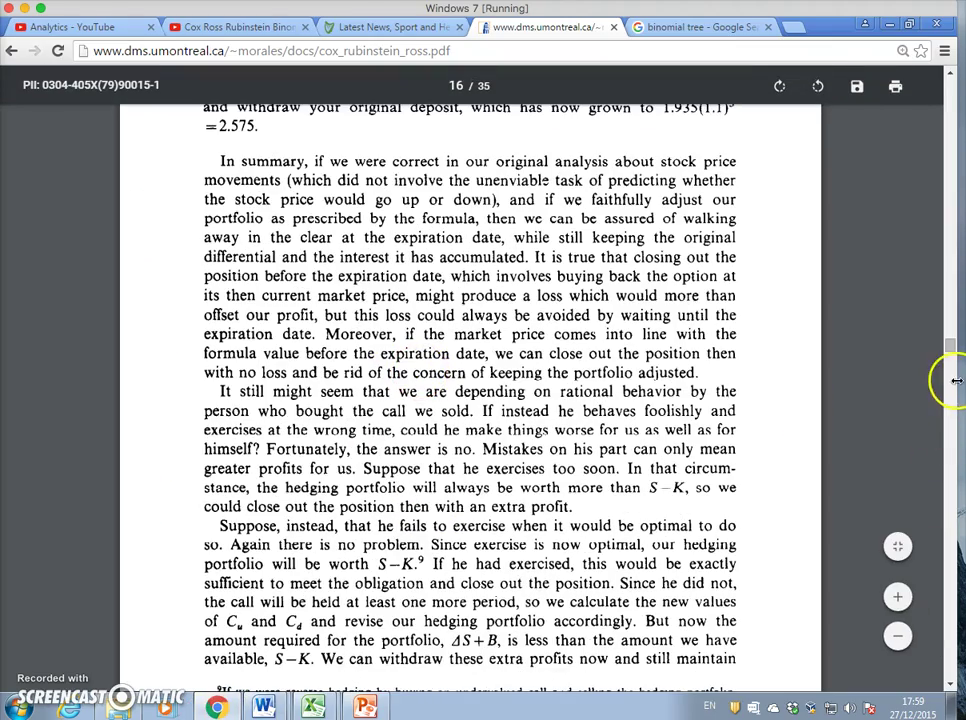
left_click_drag(950, 349, 923, 74)
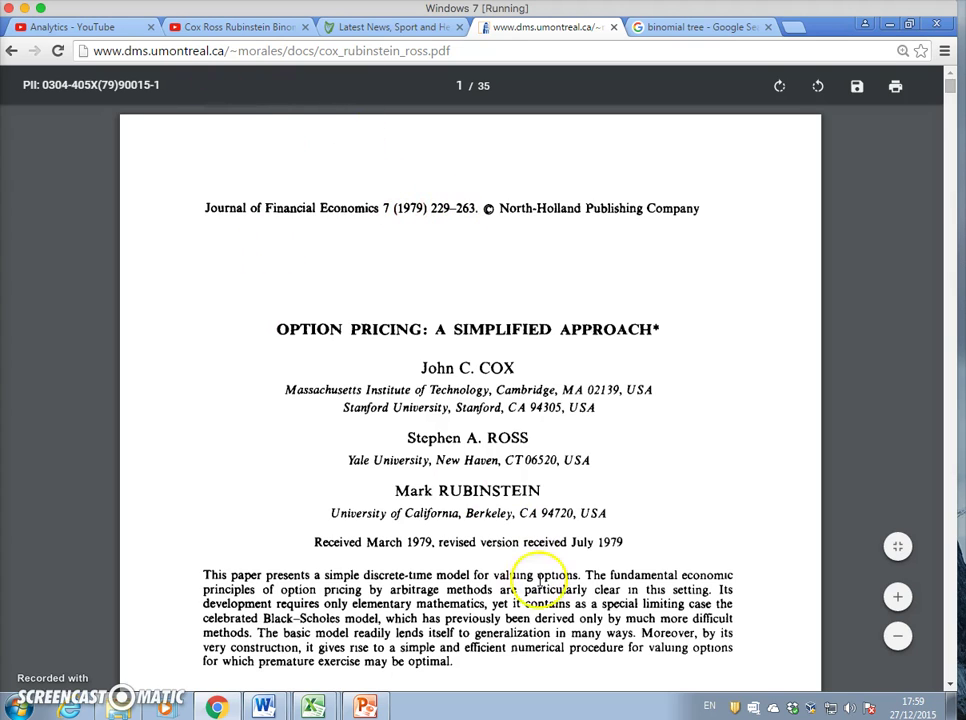
left_click(313, 706)
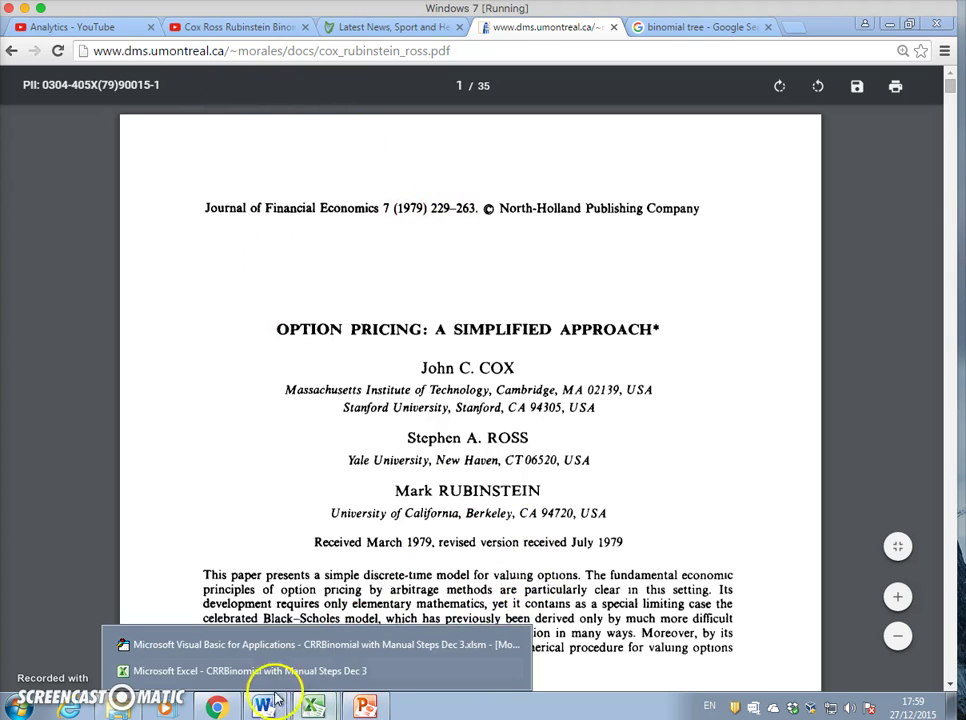
left_click(240, 670)
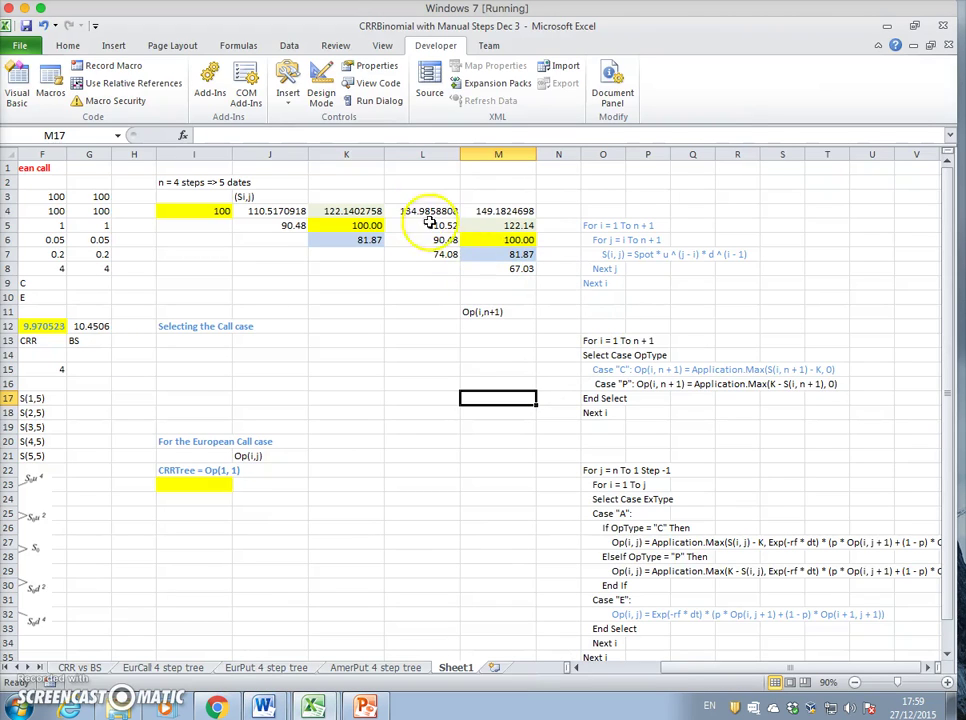